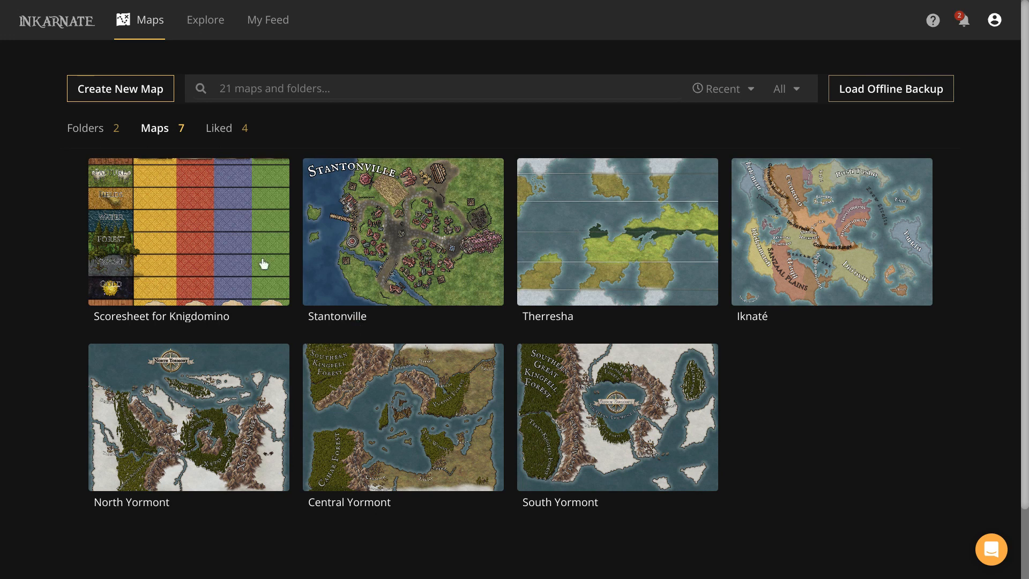
- Create a new map in the Parchment World style with Medium (2K) resolution and Landscape aspect ratio
left_click(111, 88)
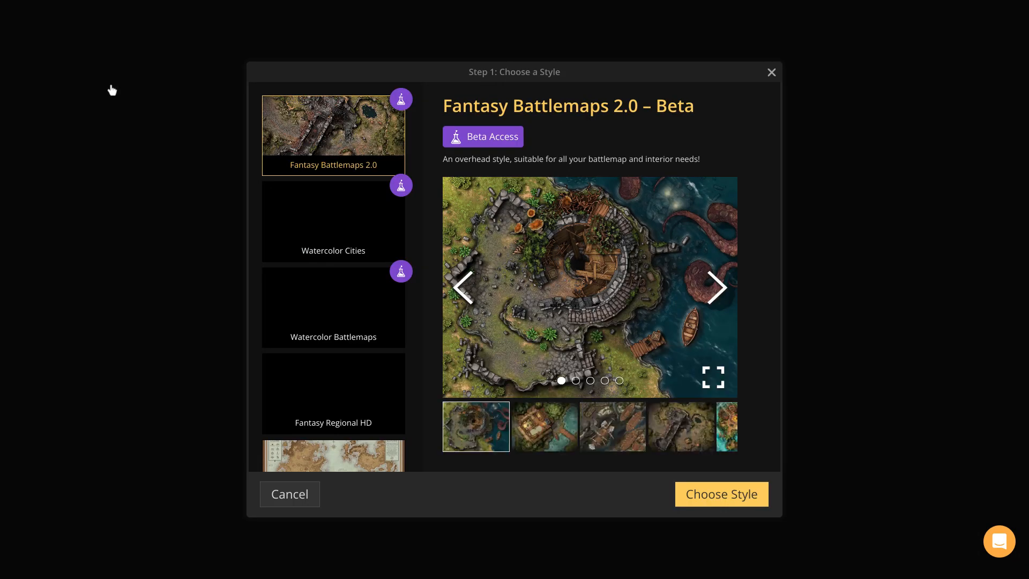
scroll(351, 226, "down", 3)
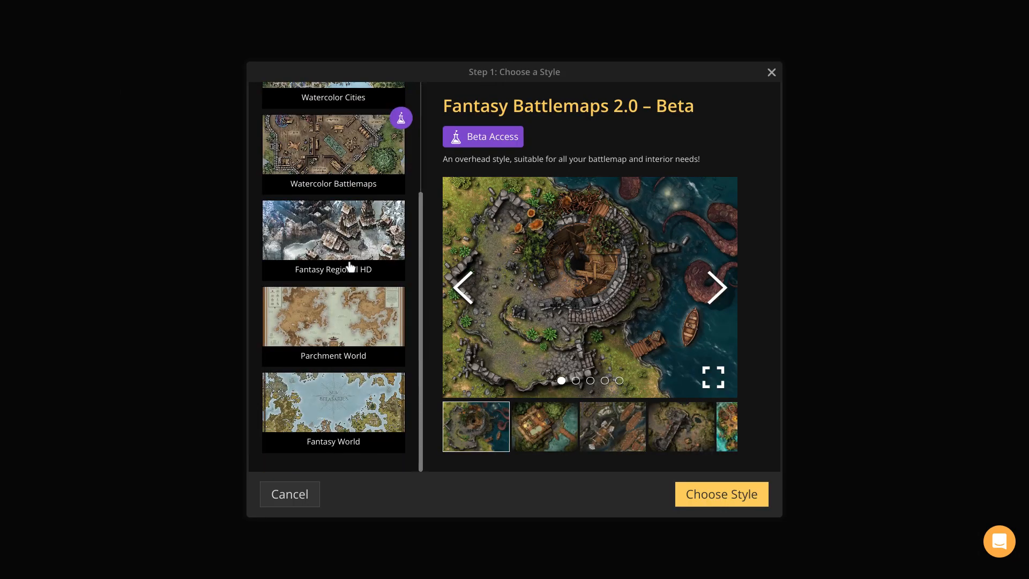
left_click(352, 316)
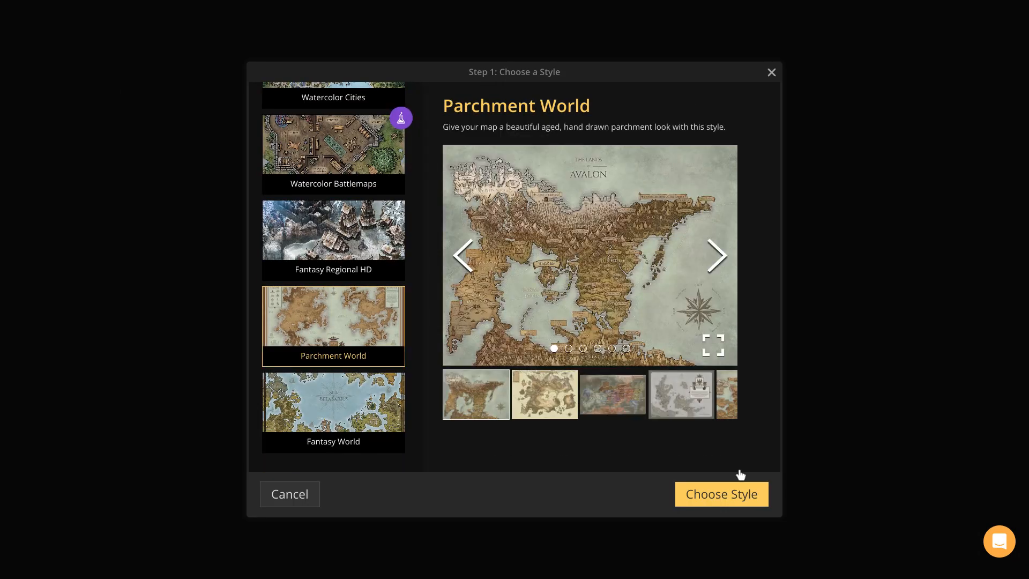
left_click(733, 494)
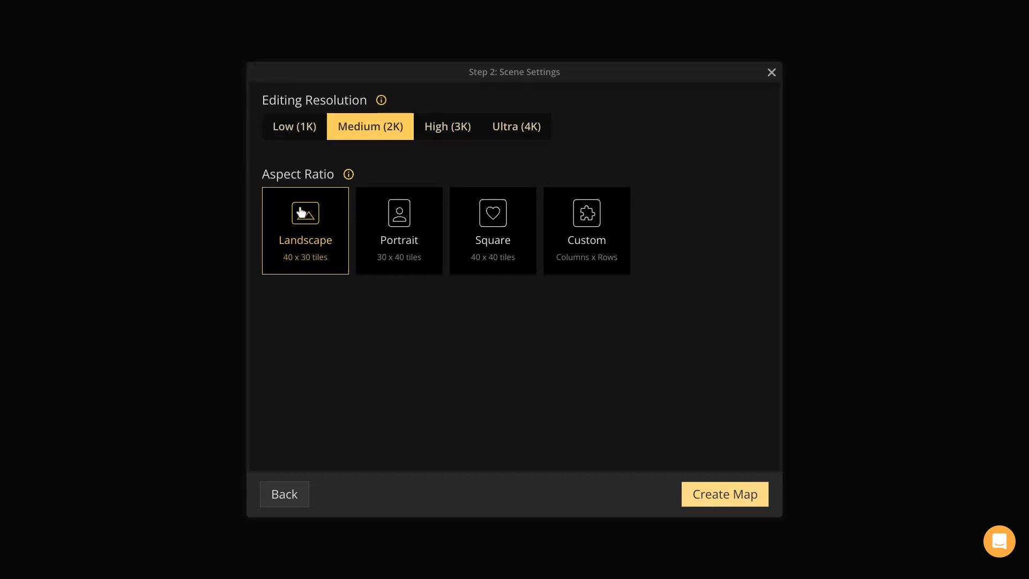
left_click(744, 500)
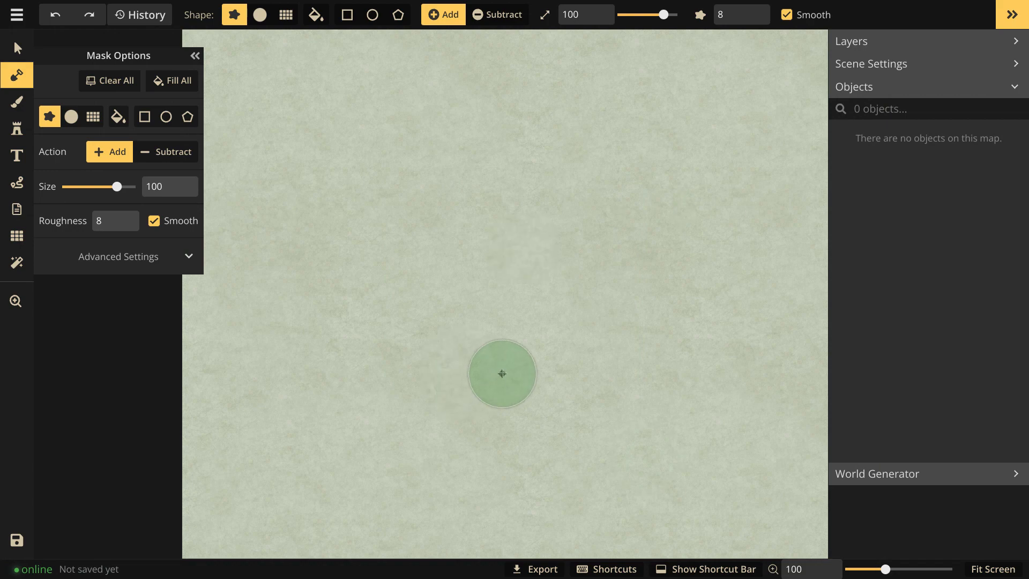
- Try generating a new world with 66% ocean, hide the side panel, and undo the generated landmass
left_click(908, 90)
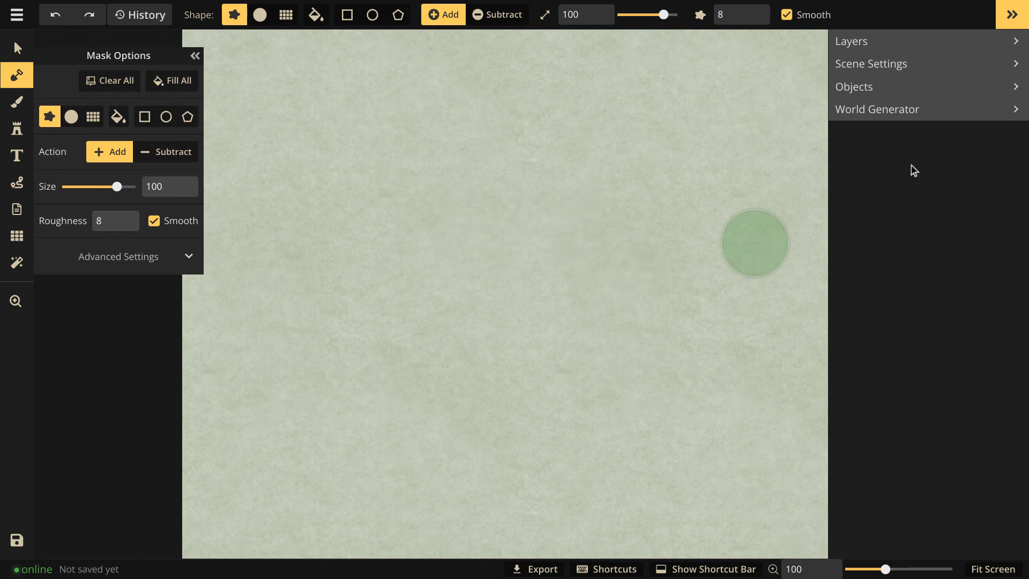
left_click(892, 113)
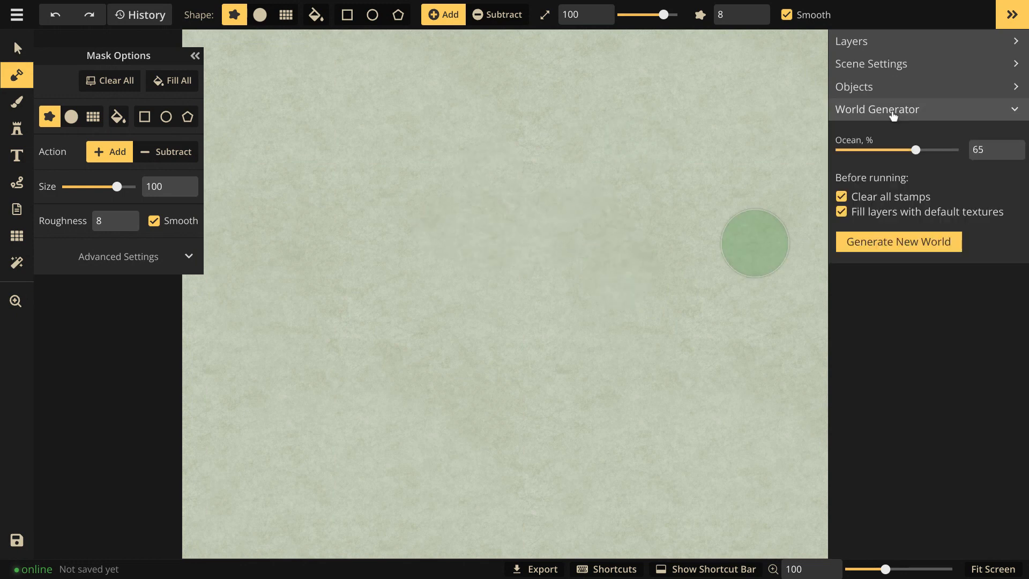
left_click_drag(916, 150, 960, 170)
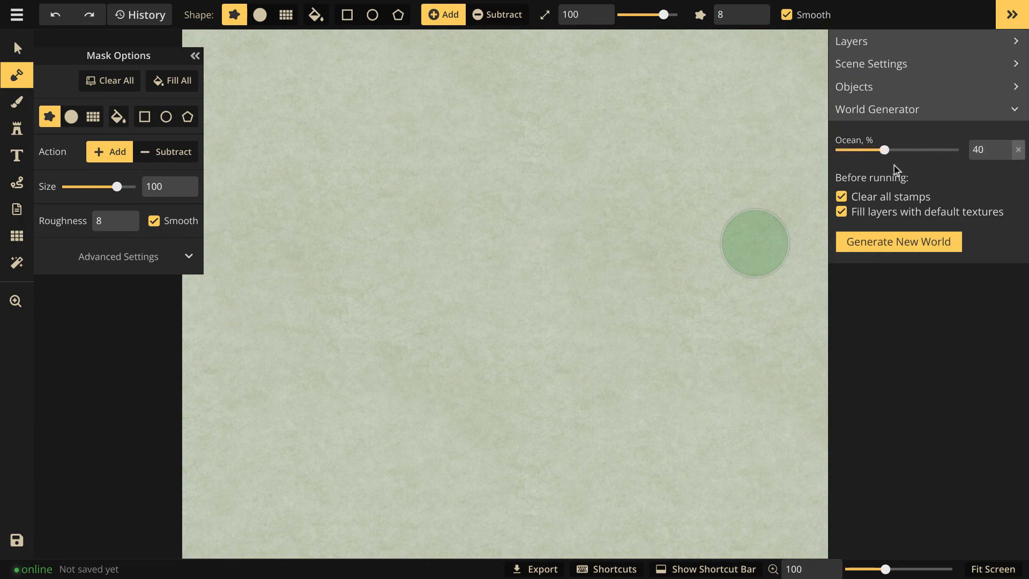
left_click_drag(894, 166, 917, 167)
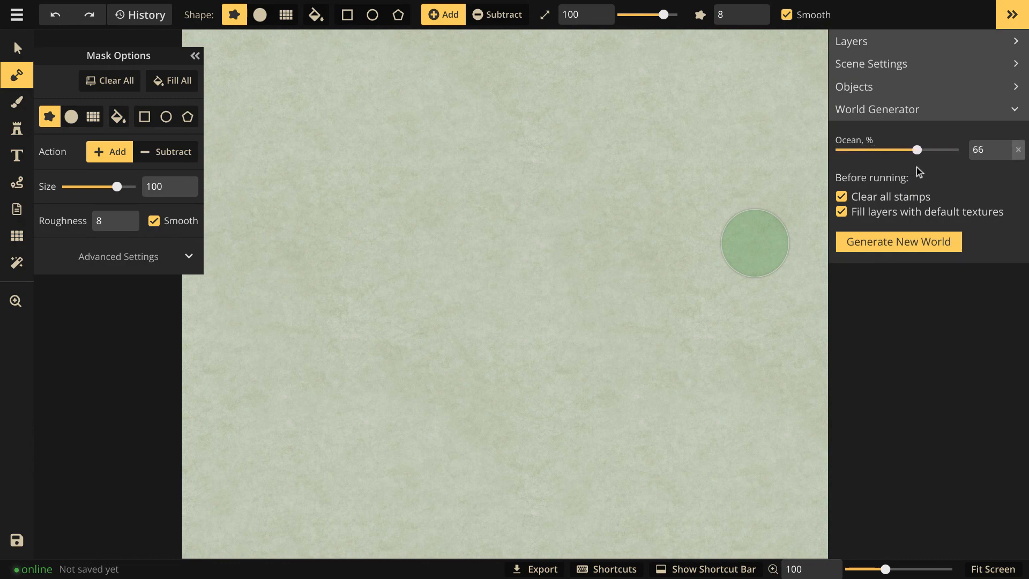
left_click(926, 246)
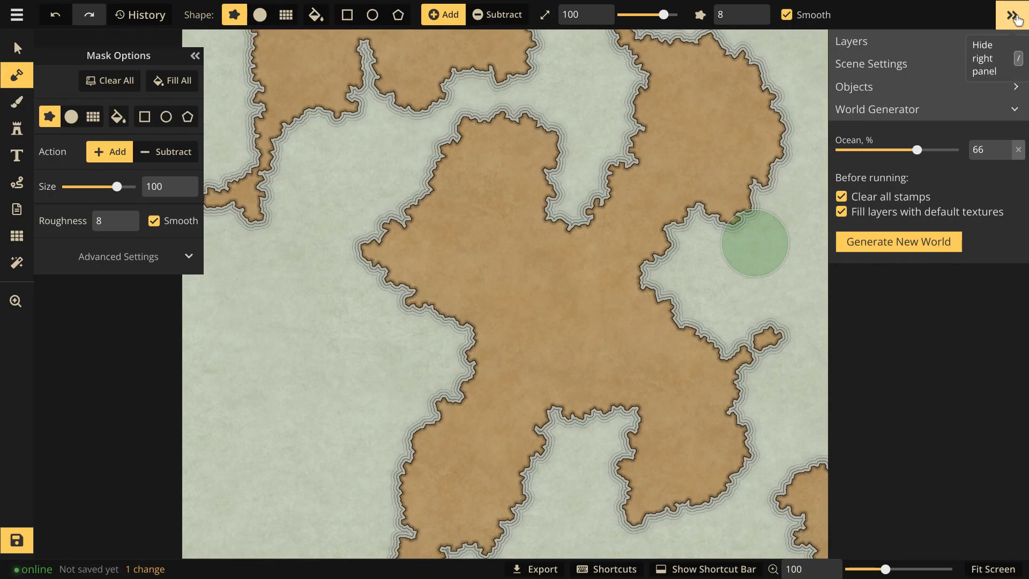
left_click(1016, 16)
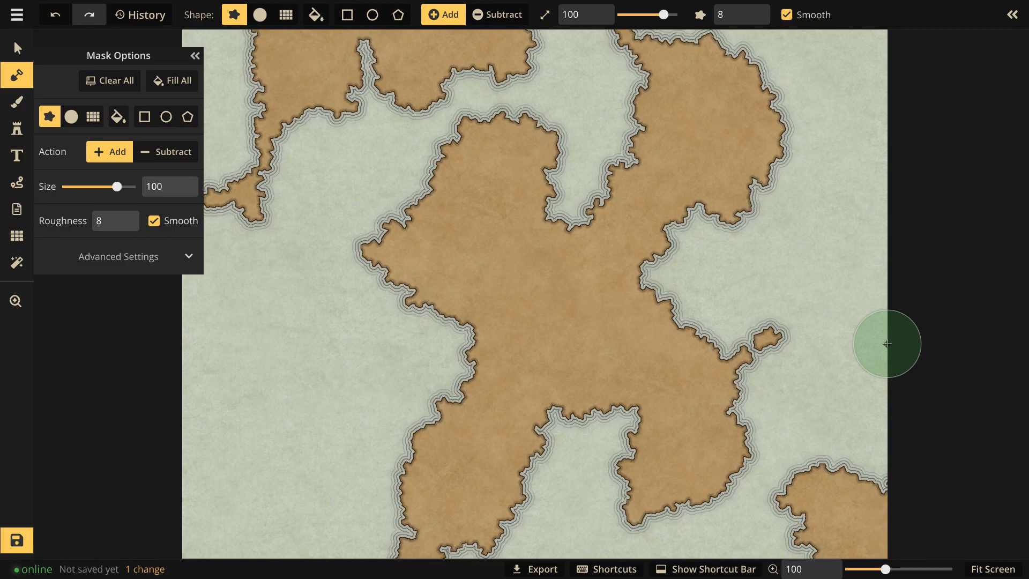
left_click(49, 14)
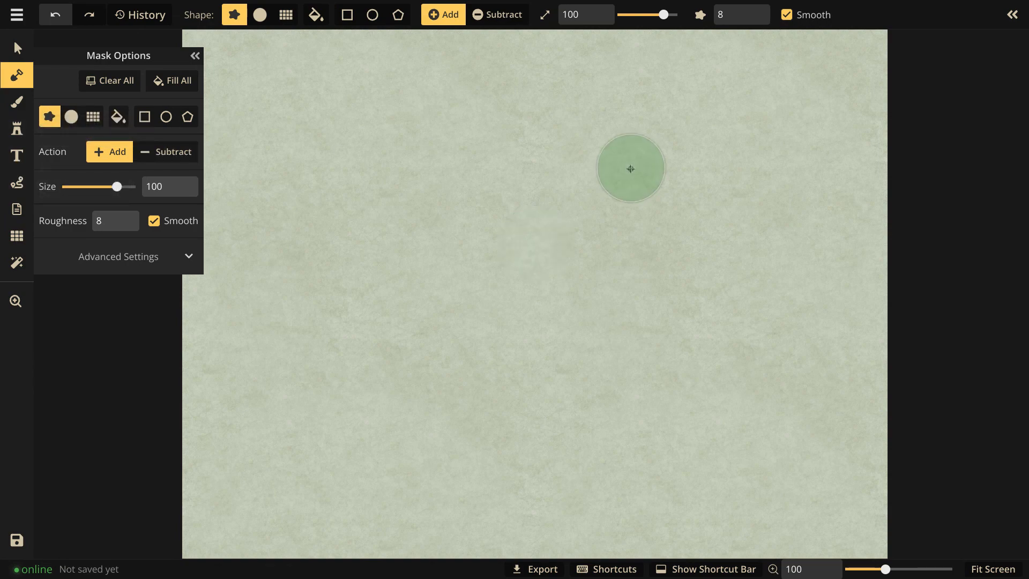
- Set up the Path tool in Free-Draw mode with a solid black line and collapse its options
left_click(12, 187)
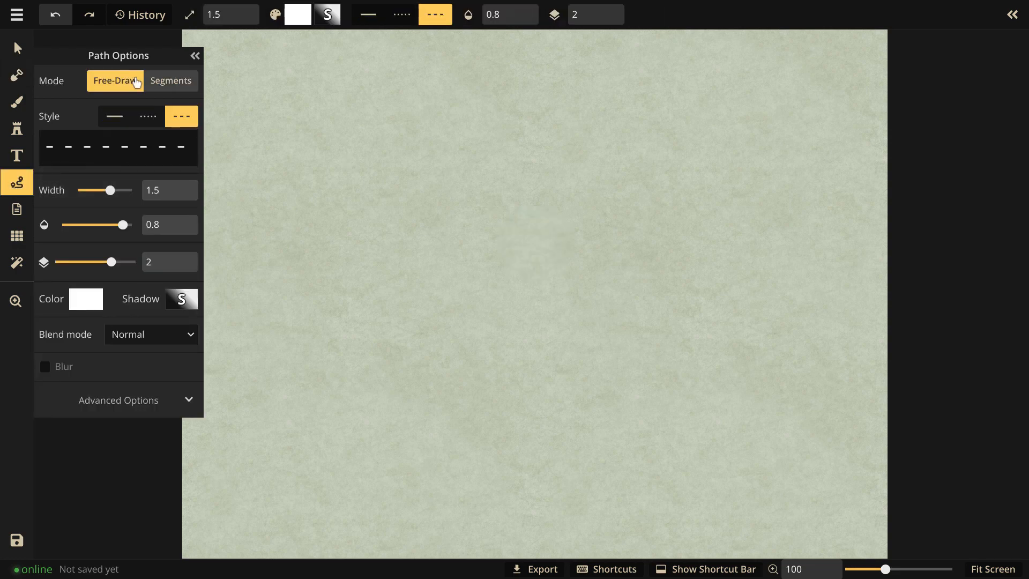
left_click(110, 117)
left_click(84, 298)
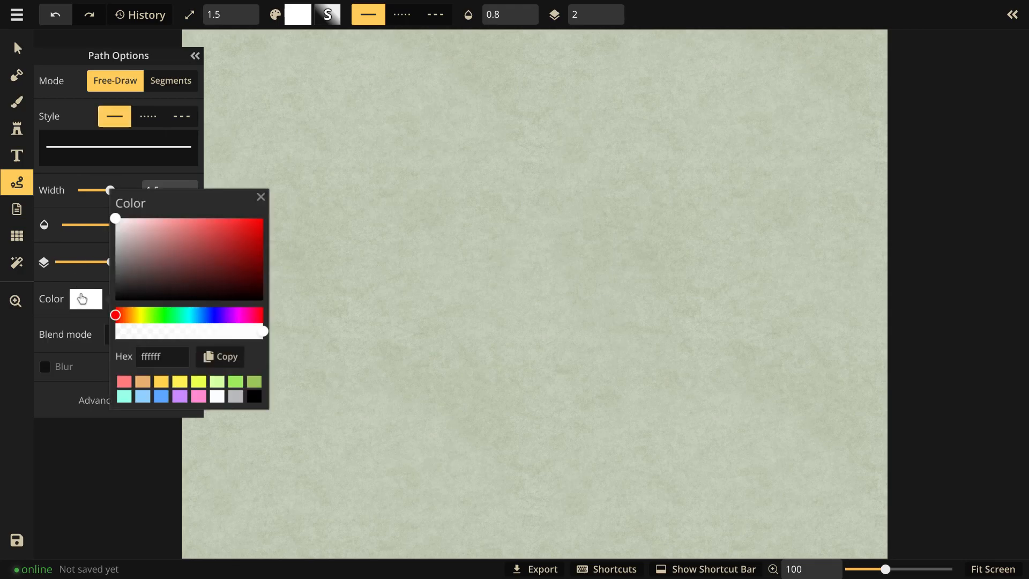
left_click(257, 399)
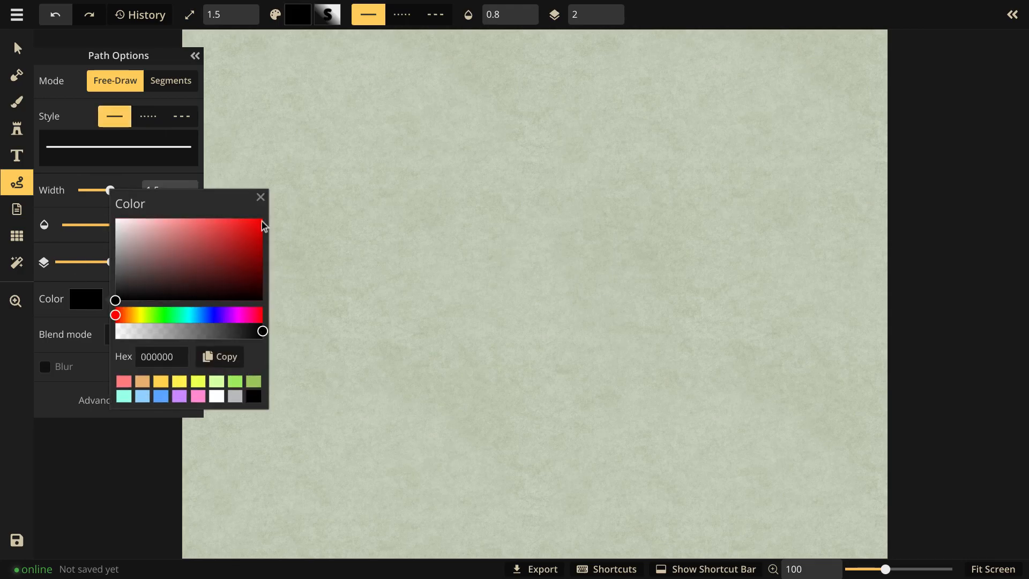
left_click(261, 196)
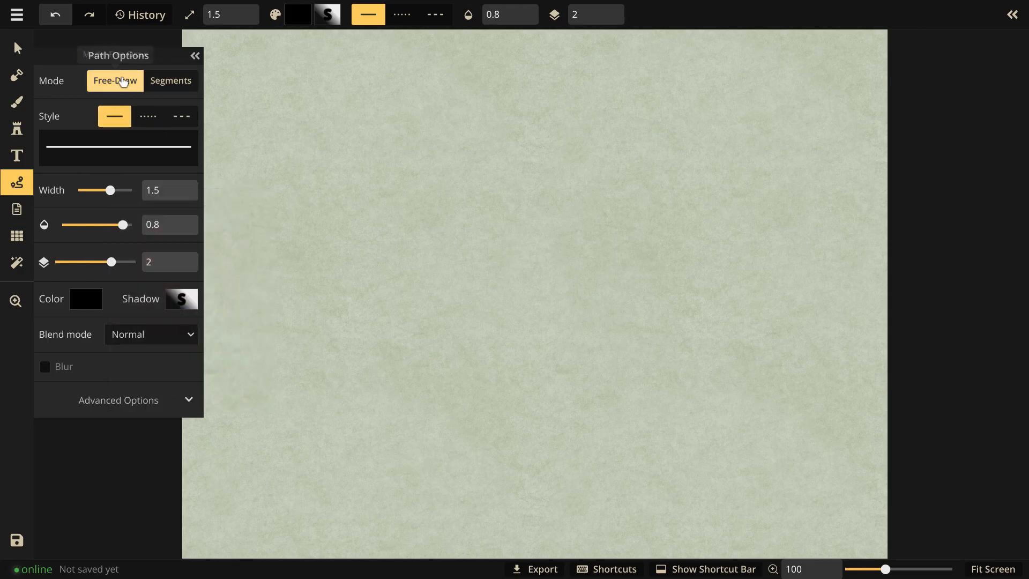
left_click(195, 55)
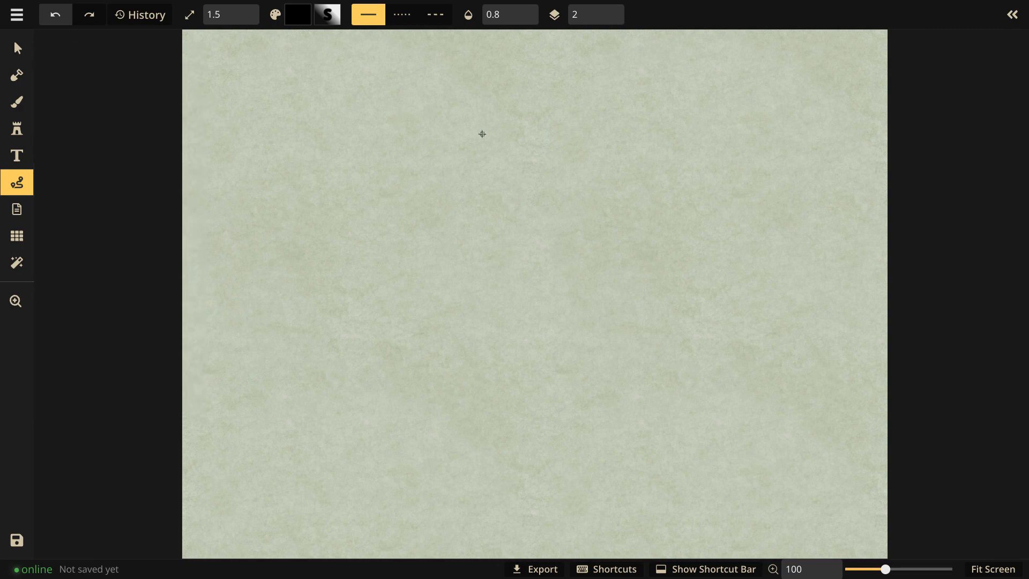
- Try sketching two different freehand continent outlines across the map, undoing each one
mouse_move(511, 135)
left_mouse_down()
mouse_move(481, 132)
mouse_move(415, 242)
mouse_move(323, 326)
mouse_move(263, 406)
mouse_move(357, 432)
mouse_move(443, 421)
mouse_move(344, 463)
left_mouse_up()
mouse_move(349, 499)
left_mouse_down()
mouse_move(512, 480)
mouse_move(659, 494)
mouse_move(624, 437)
mouse_move(584, 403)
mouse_move(663, 338)
mouse_move(700, 257)
mouse_move(638, 220)
mouse_move(754, 156)
mouse_move(763, 134)
mouse_move(618, 132)
mouse_move(539, 94)
mouse_move(501, 90)
mouse_move(574, 181)
mouse_move(506, 133)
left_mouse_up()
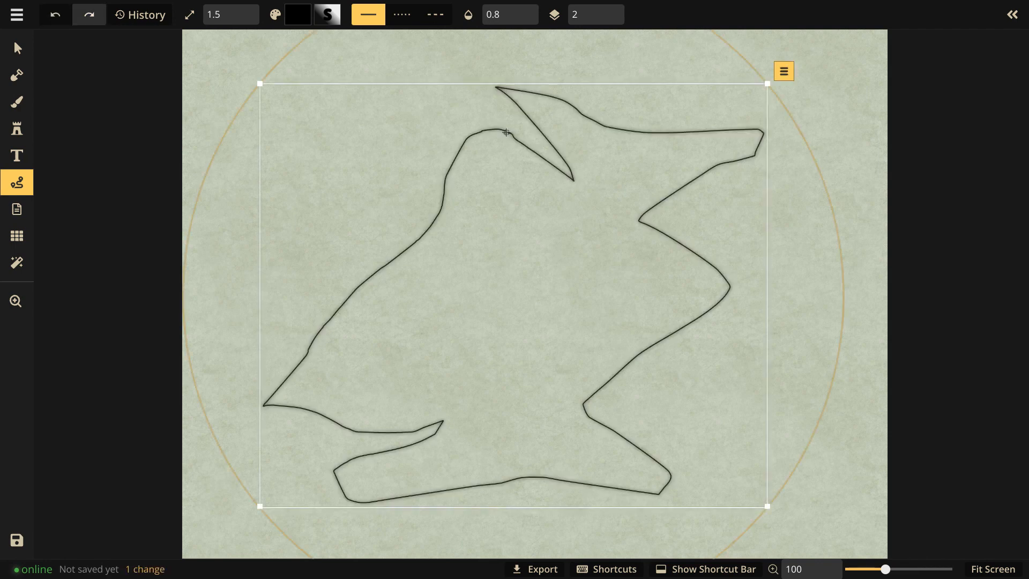
left_click(59, 17)
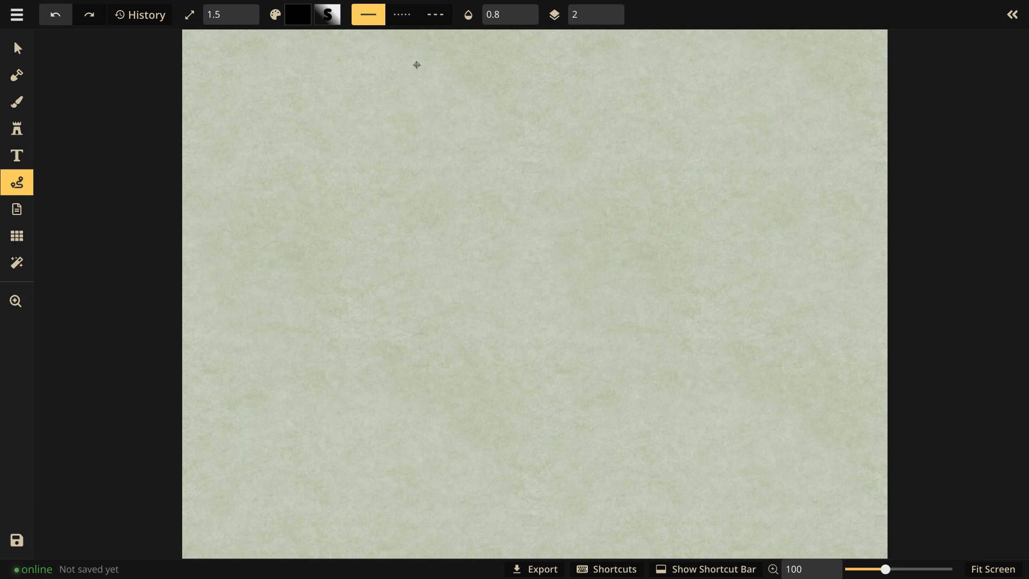
mouse_move(406, 65)
left_mouse_down()
mouse_move(347, 100)
mouse_move(416, 202)
mouse_move(407, 412)
mouse_move(304, 322)
mouse_move(289, 404)
mouse_move(243, 494)
mouse_move(554, 442)
mouse_move(611, 374)
mouse_move(757, 347)
mouse_move(851, 277)
mouse_move(847, 262)
mouse_move(812, 252)
mouse_move(797, 217)
mouse_move(749, 207)
mouse_move(558, 126)
mouse_move(506, 147)
mouse_move(470, 137)
mouse_move(458, 110)
mouse_move(394, 64)
left_mouse_up()
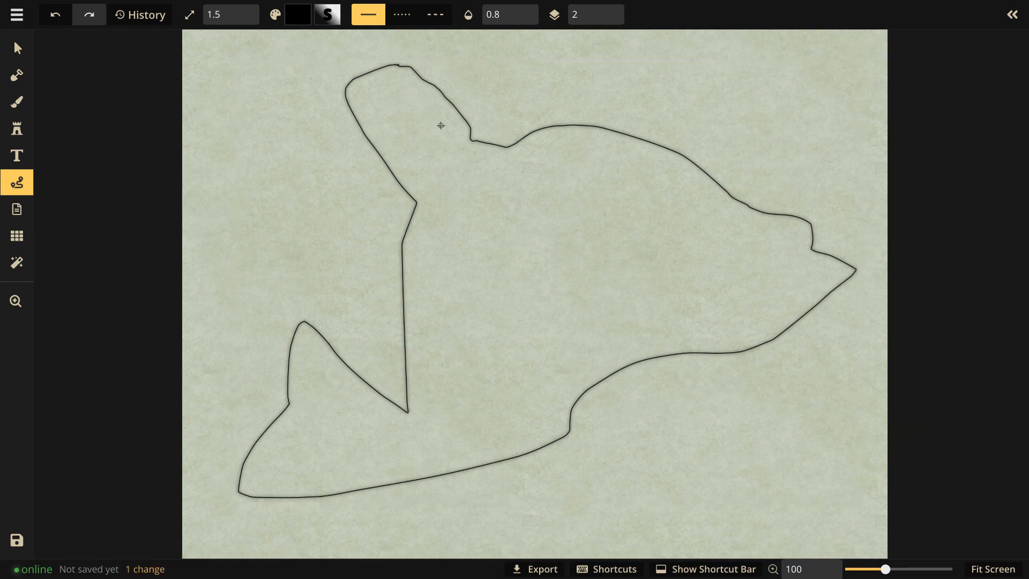
left_click(55, 15)
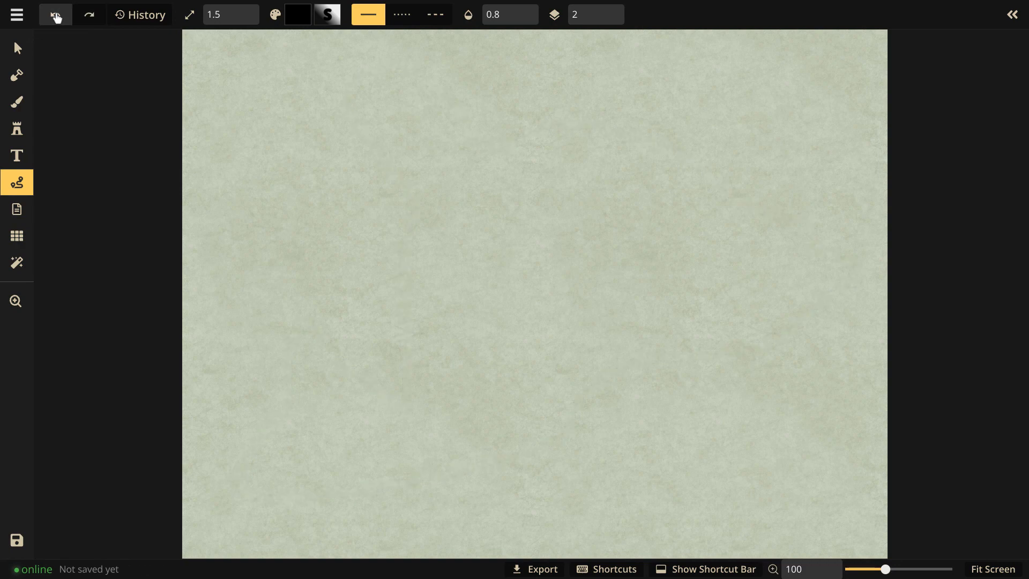
- Sketch a closed freehand continent outline spanning most of the map, with bays and peninsulas along its southern coast
mouse_move(236, 307)
left_mouse_down()
mouse_move(340, 215)
mouse_move(444, 156)
mouse_move(572, 107)
mouse_move(512, 162)
mouse_move(582, 141)
mouse_move(762, 149)
mouse_move(841, 309)
left_mouse_up()
mouse_move(832, 359)
left_mouse_down()
mouse_move(805, 365)
mouse_move(818, 468)
mouse_move(805, 489)
mouse_move(745, 460)
mouse_move(703, 470)
mouse_move(676, 442)
mouse_move(698, 398)
mouse_move(719, 385)
mouse_move(705, 410)
mouse_move(741, 421)
mouse_move(749, 388)
mouse_move(704, 320)
mouse_move(667, 325)
mouse_move(647, 355)
mouse_move(643, 395)
mouse_move(629, 402)
mouse_move(544, 388)
mouse_move(517, 368)
mouse_move(501, 350)
mouse_move(512, 335)
mouse_move(549, 339)
mouse_move(538, 320)
mouse_move(437, 329)
mouse_move(430, 343)
mouse_move(446, 364)
mouse_move(382, 328)
mouse_move(370, 362)
mouse_move(382, 386)
mouse_move(348, 476)
mouse_move(345, 432)
mouse_move(310, 407)
mouse_move(280, 441)
mouse_move(286, 411)
mouse_move(268, 426)
mouse_move(272, 465)
mouse_move(245, 489)
mouse_move(241, 450)
mouse_move(275, 370)
mouse_move(215, 382)
mouse_move(204, 359)
mouse_move(240, 367)
mouse_move(261, 341)
left_mouse_up()
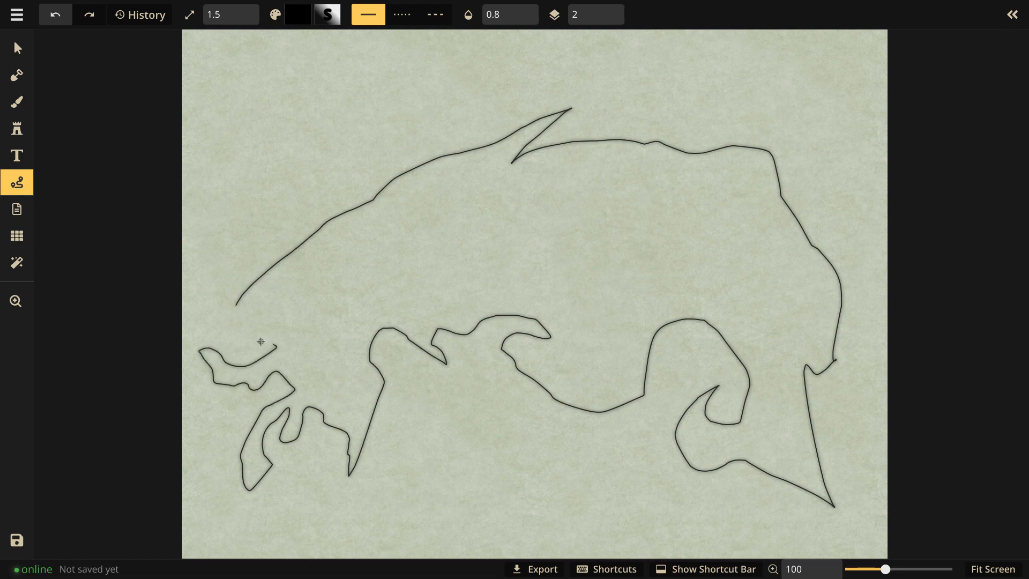
left_click_drag(238, 302, 237, 302)
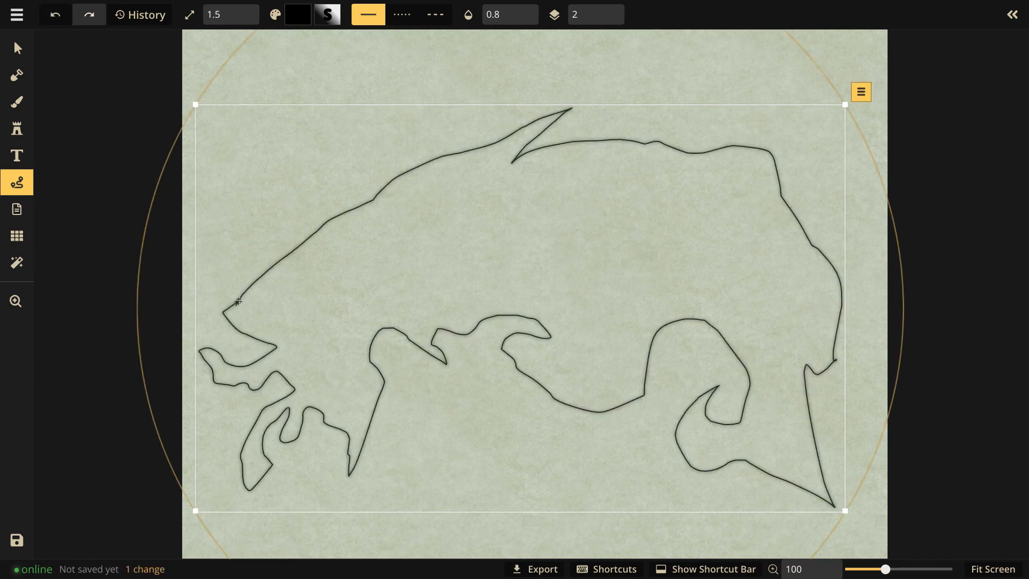
key("Escape")
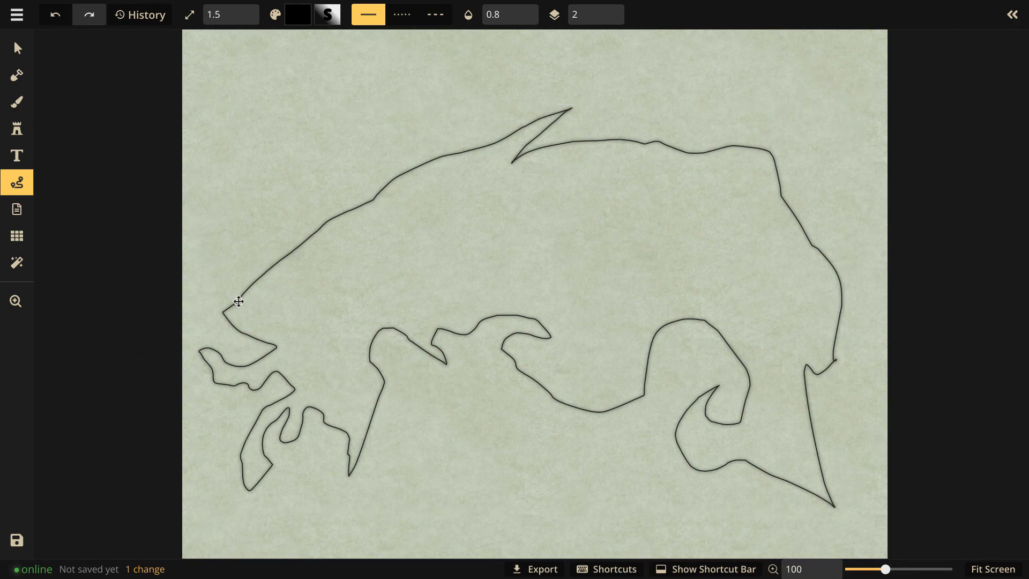
- Activate the Mask tool and set its brush size to 3
left_click(16, 77)
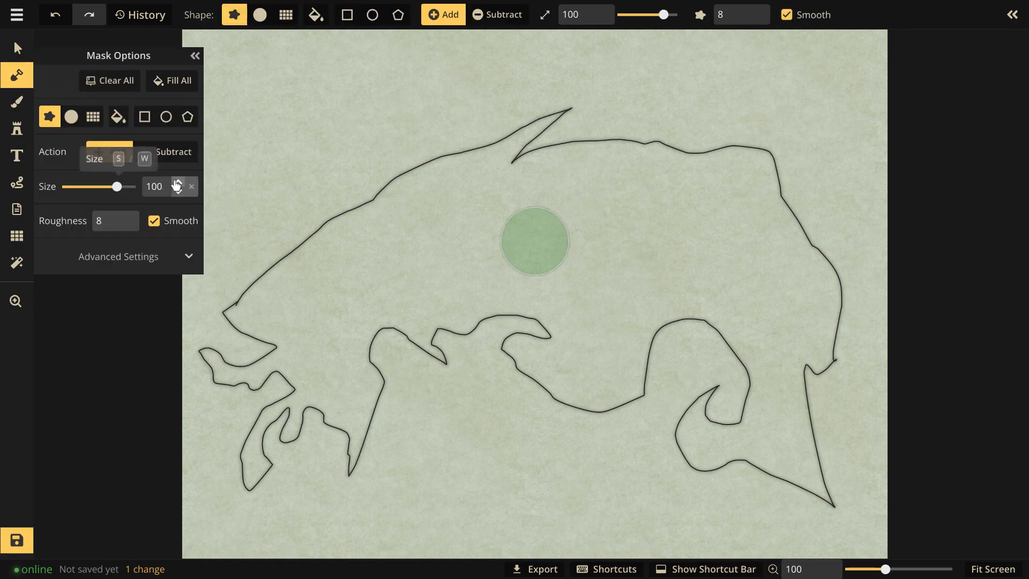
double_click(149, 185)
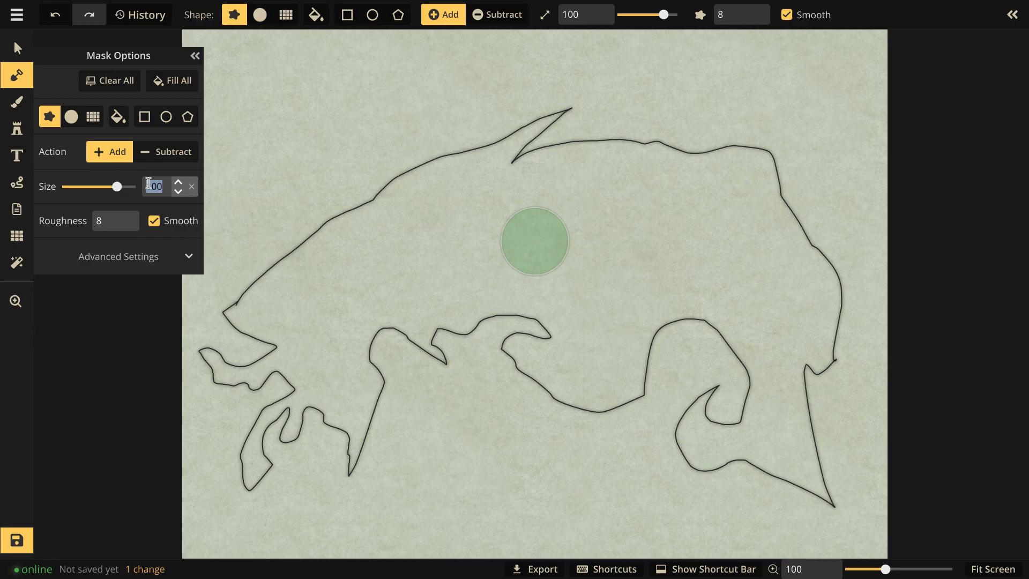
type("3")
left_click(114, 223)
double_click(103, 222)
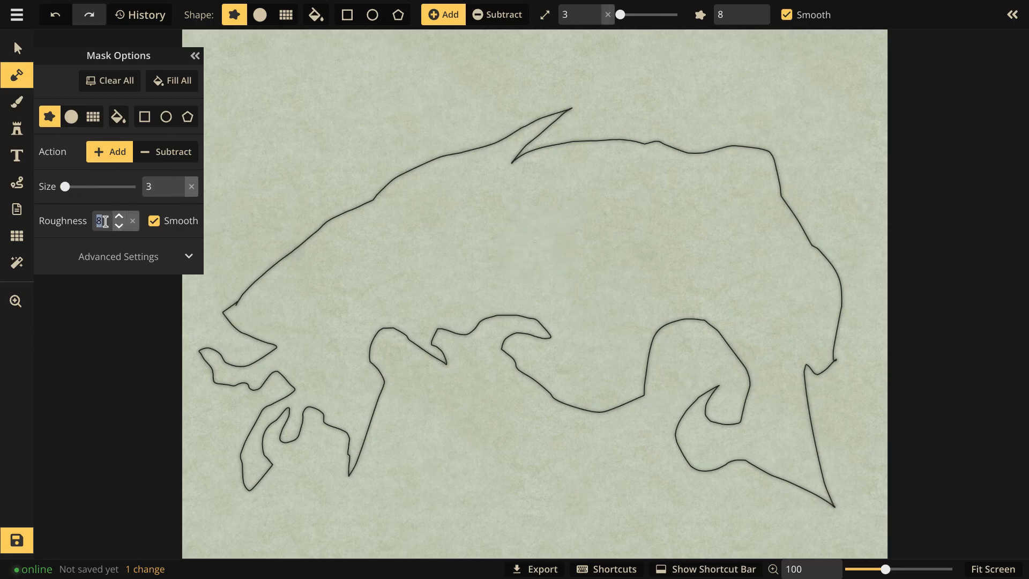
type("3")
- Compare two vertical test land strokes, one with smoothing off and one with it on, and undo both
left_click(166, 225)
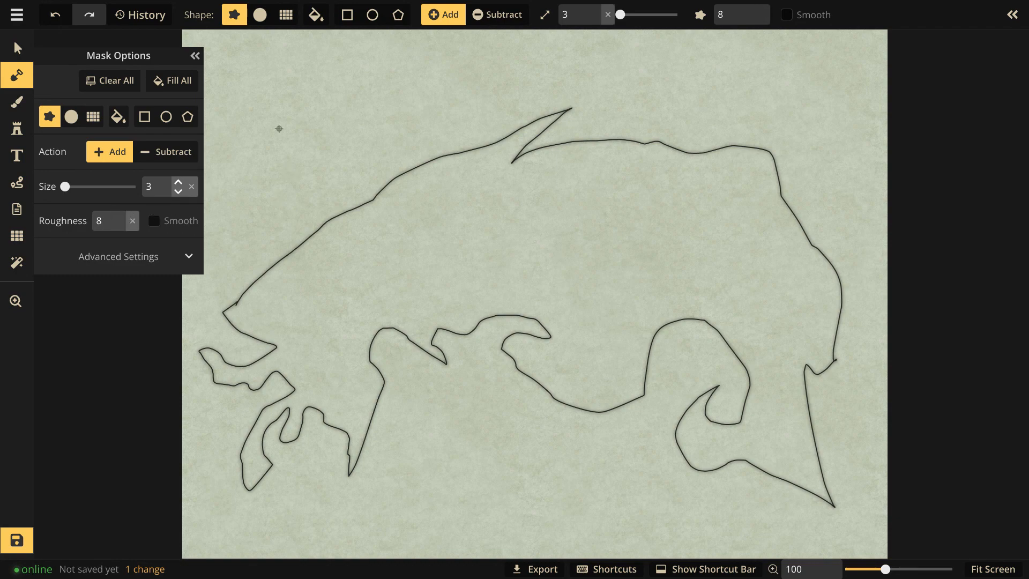
left_click_drag(343, 168, 349, 225)
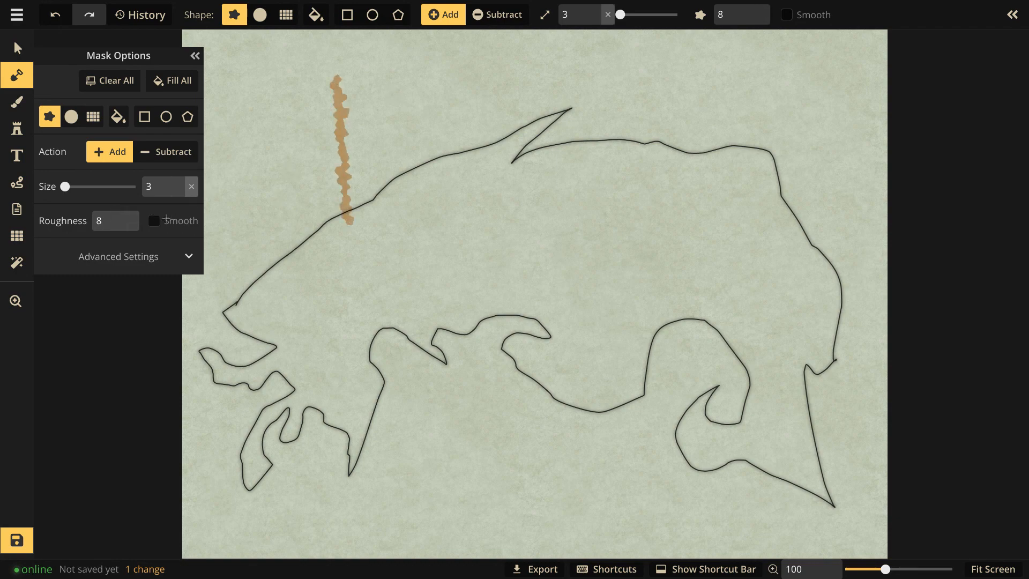
left_click(154, 220)
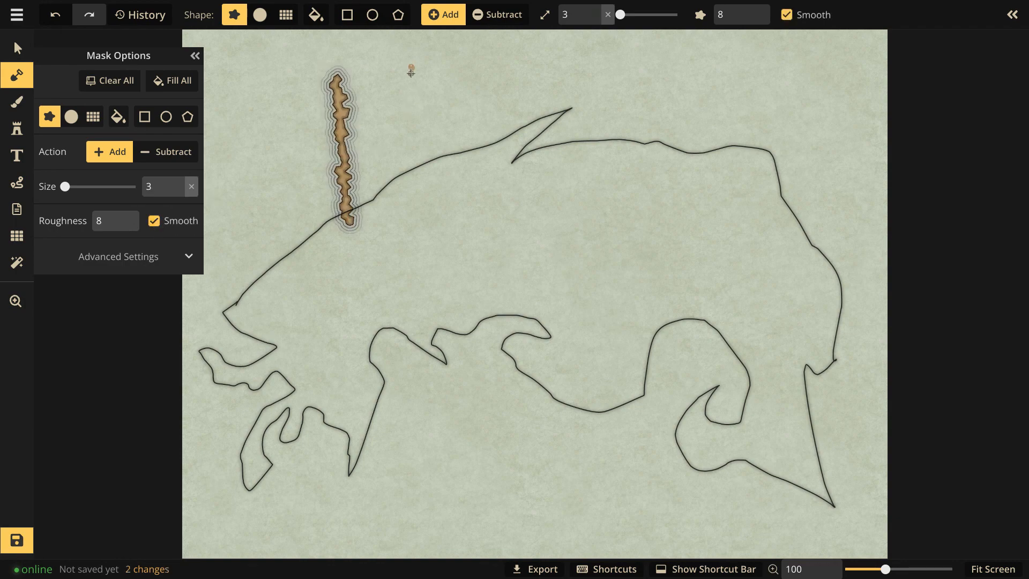
left_click_drag(411, 72, 419, 232)
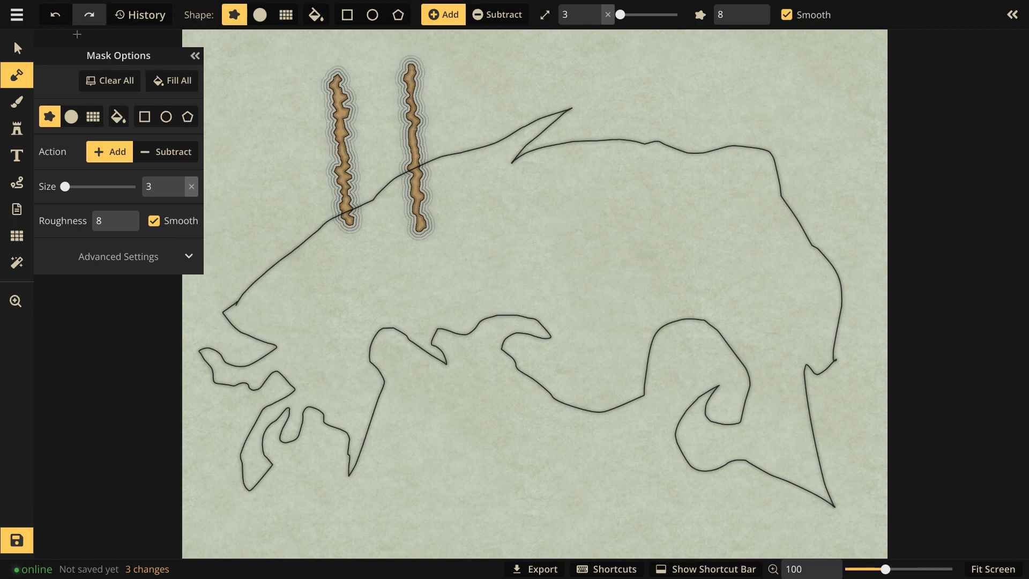
left_click(50, 19)
left_click(50, 19)
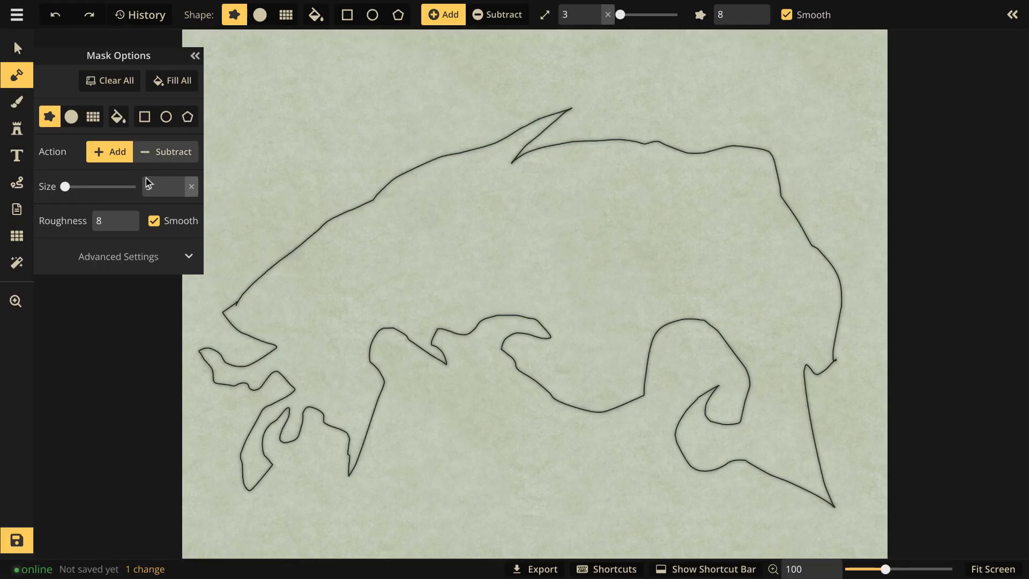
- Set the mask brush roughness to 3 and paint land along the continent's sketched northern coastline
left_click(106, 223)
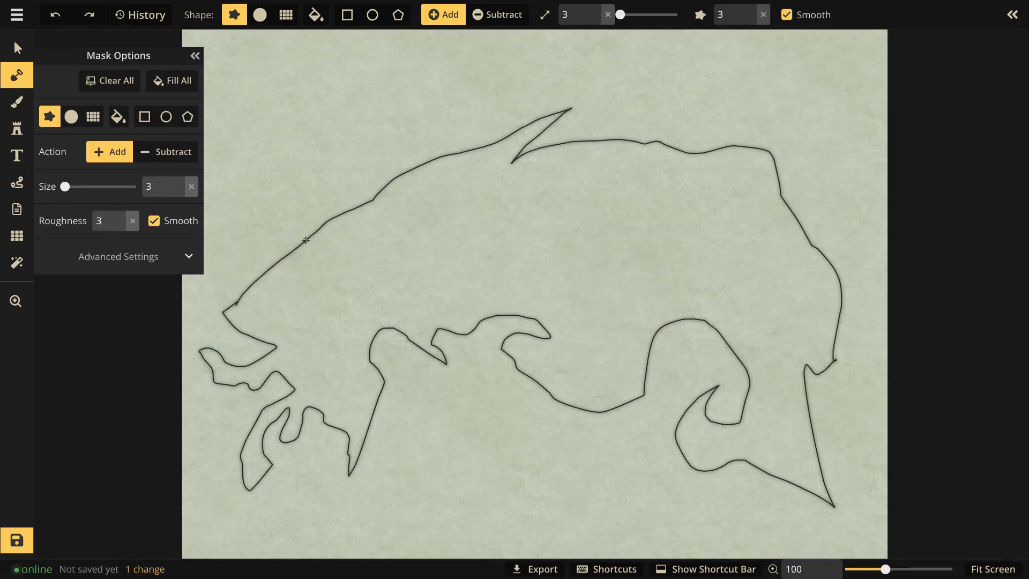
mouse_move(311, 238)
left_mouse_down()
mouse_move(422, 168)
mouse_move(572, 105)
mouse_move(538, 139)
left_mouse_up()
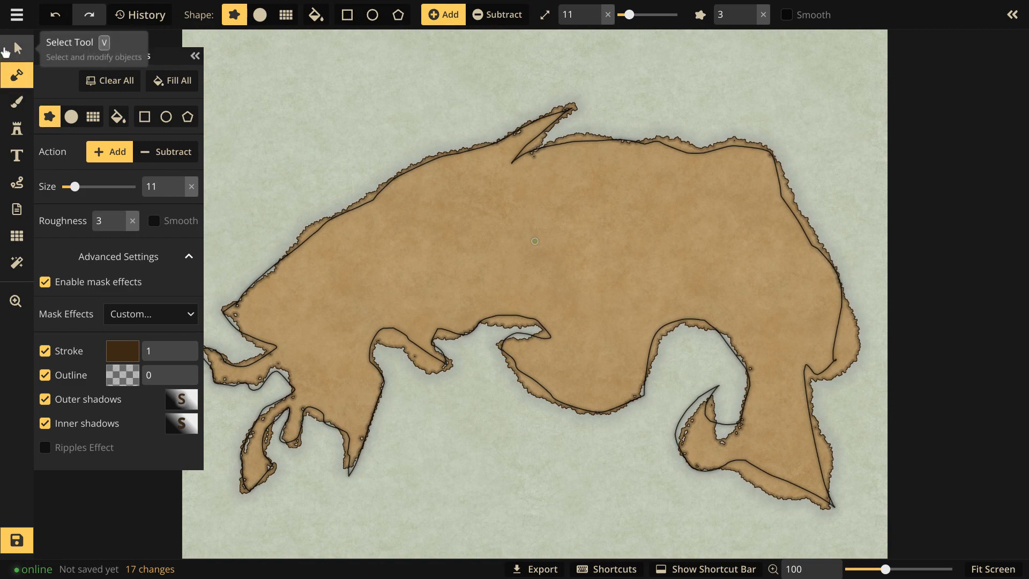
- Select the sketched continent outline path and delete it, leaving only the masked land
left_click(5, 51)
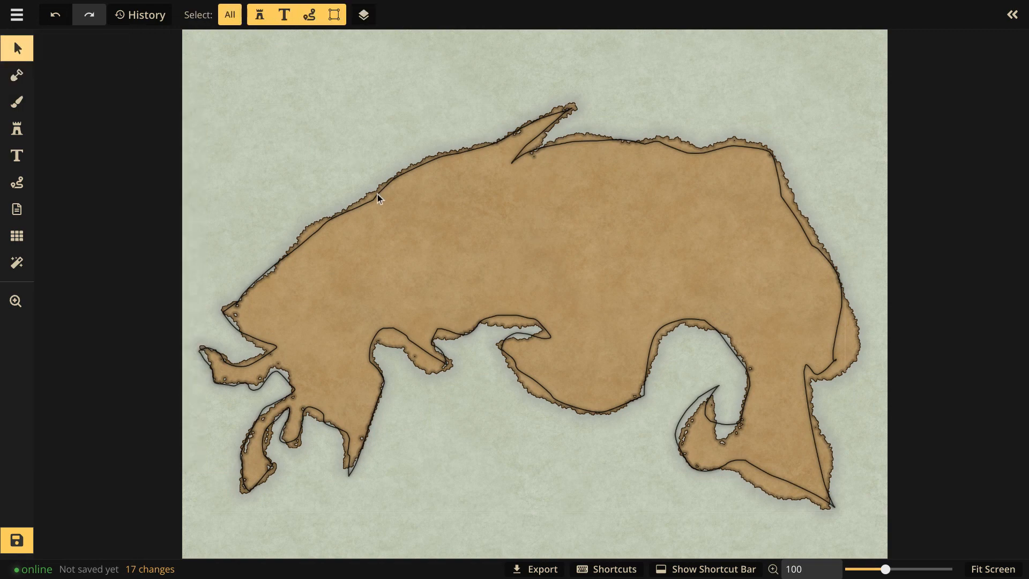
left_click_drag(346, 114, 751, 401)
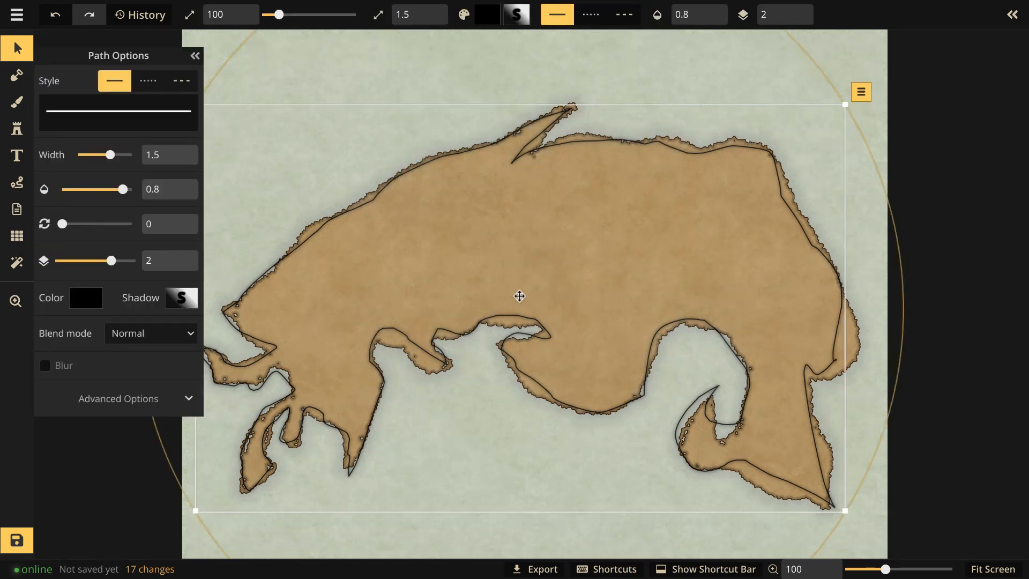
key("Delete")
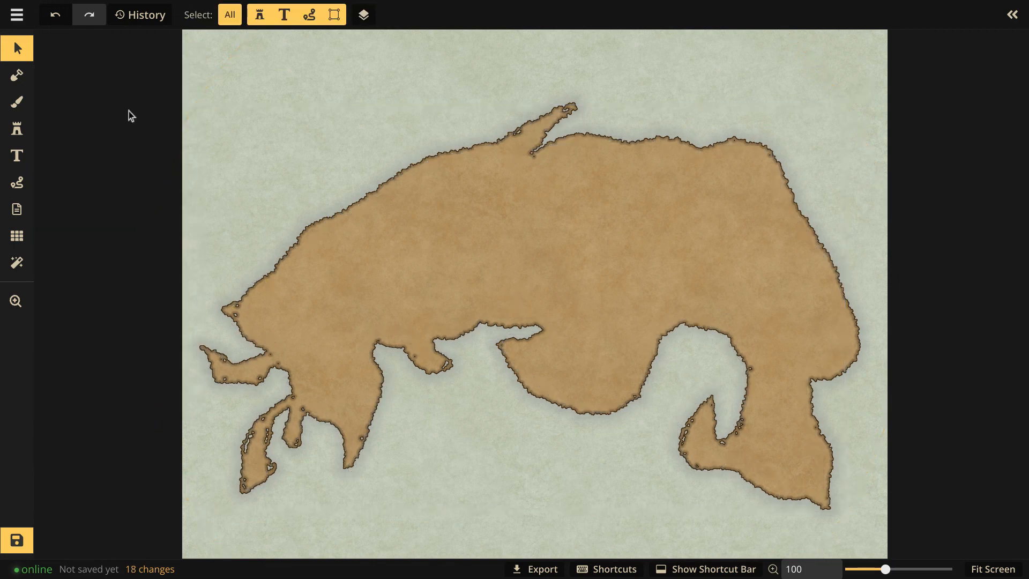
- Paint three islands with the Mask tool: one off the northwest coast and two in the southwestern bay
left_click(9, 78)
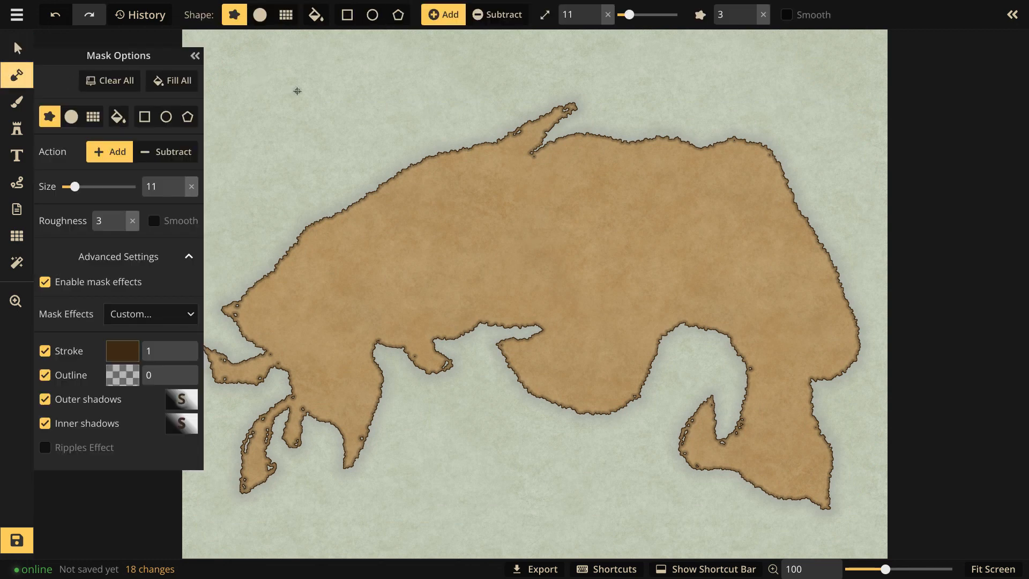
mouse_move(298, 92)
left_mouse_down()
mouse_move(283, 120)
mouse_move(364, 100)
mouse_move(335, 74)
mouse_move(301, 92)
mouse_move(288, 118)
mouse_move(333, 97)
mouse_move(360, 100)
mouse_move(332, 84)
mouse_move(297, 112)
mouse_move(328, 95)
mouse_move(304, 101)
left_mouse_up()
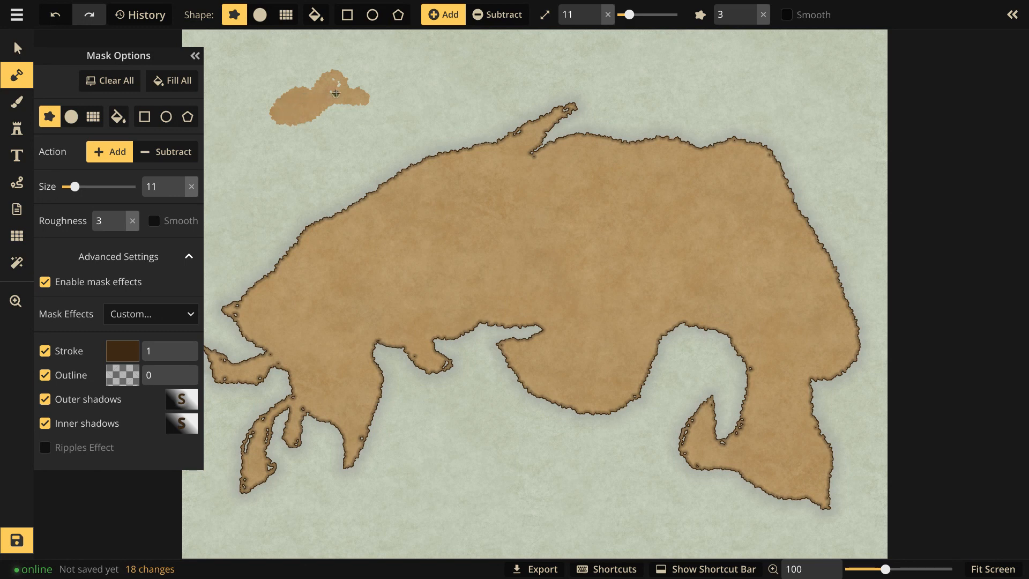
left_click_drag(342, 87, 343, 87)
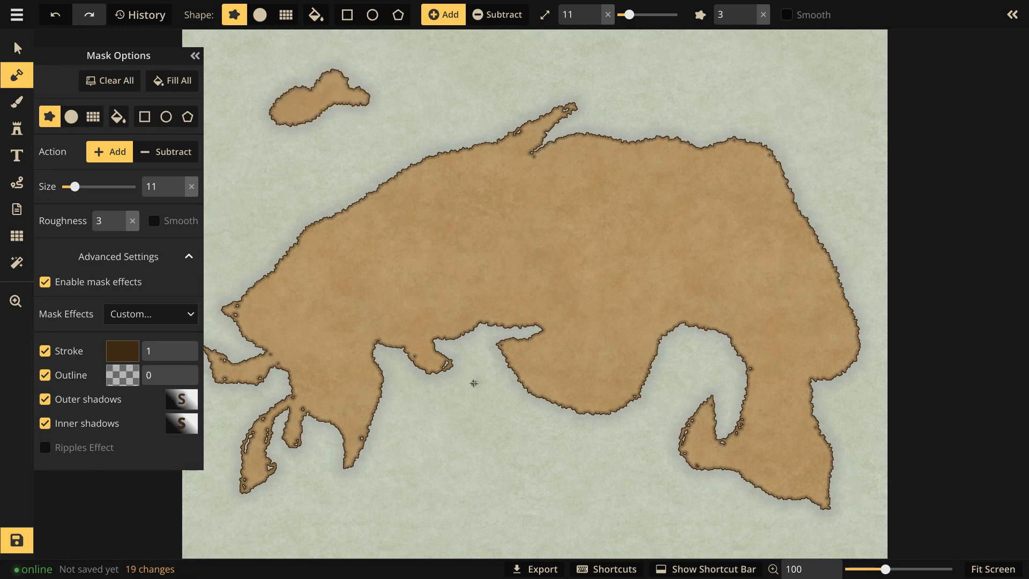
mouse_move(474, 383)
left_mouse_down()
mouse_move(501, 416)
mouse_move(527, 414)
mouse_move(488, 388)
mouse_move(465, 396)
mouse_move(505, 408)
mouse_move(477, 396)
left_mouse_up()
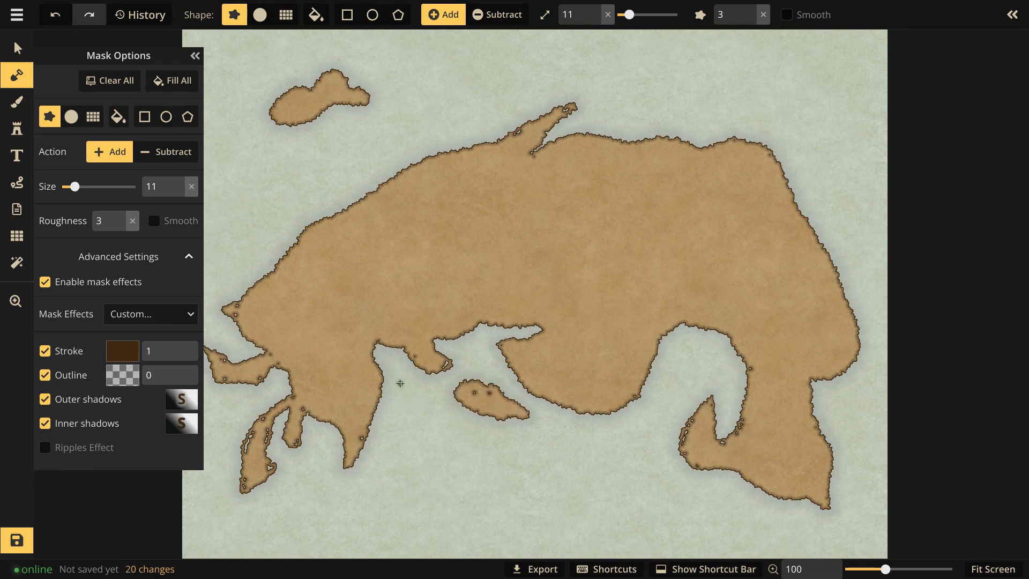
mouse_move(397, 397)
left_mouse_down()
mouse_move(403, 415)
mouse_move(401, 387)
mouse_move(400, 410)
left_mouse_up()
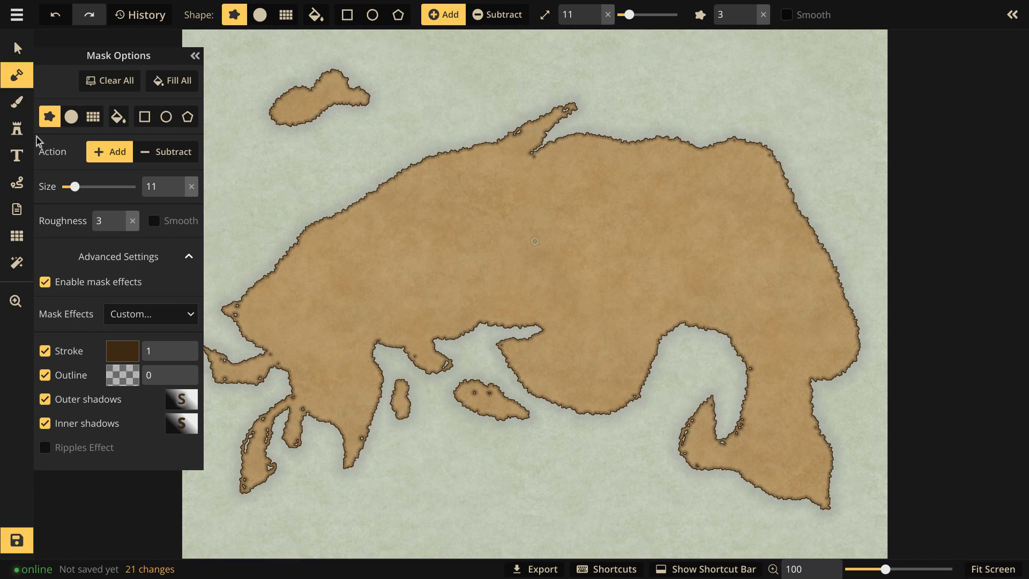
- Set the mask to subtract at size 3 and carve a thin, irregular channel along the continent's northwestern coast
left_click(157, 152)
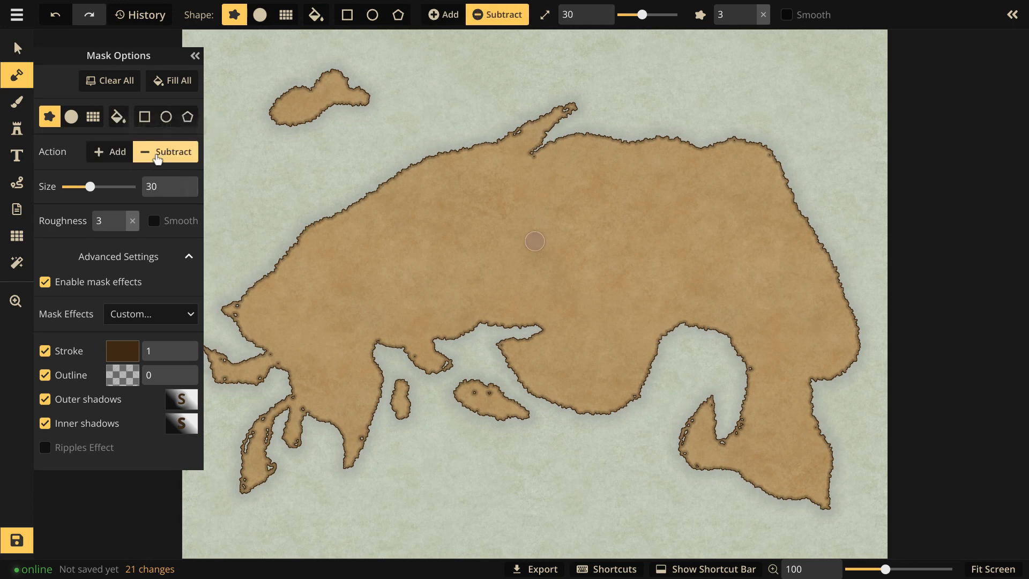
double_click(161, 185)
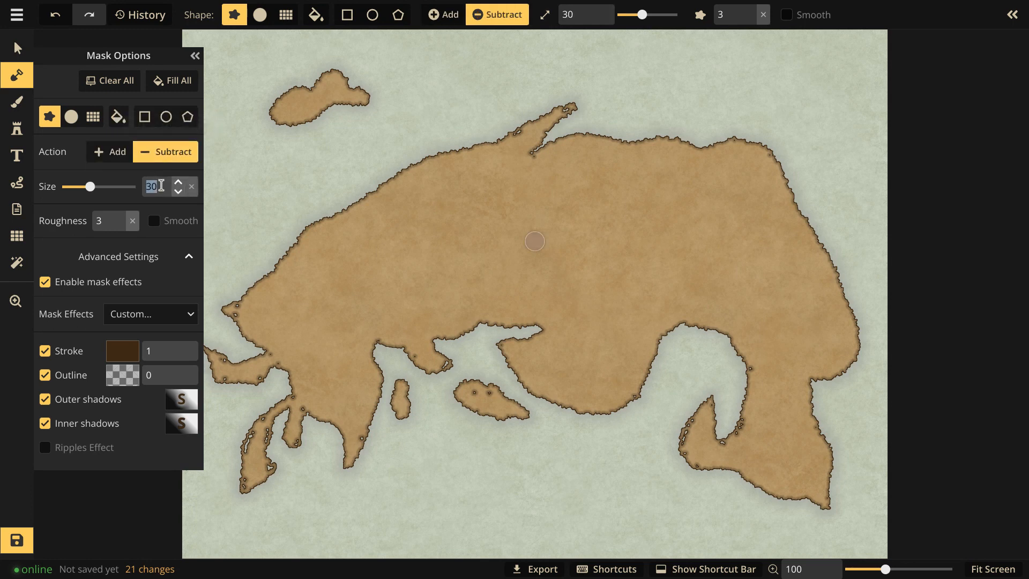
type("3")
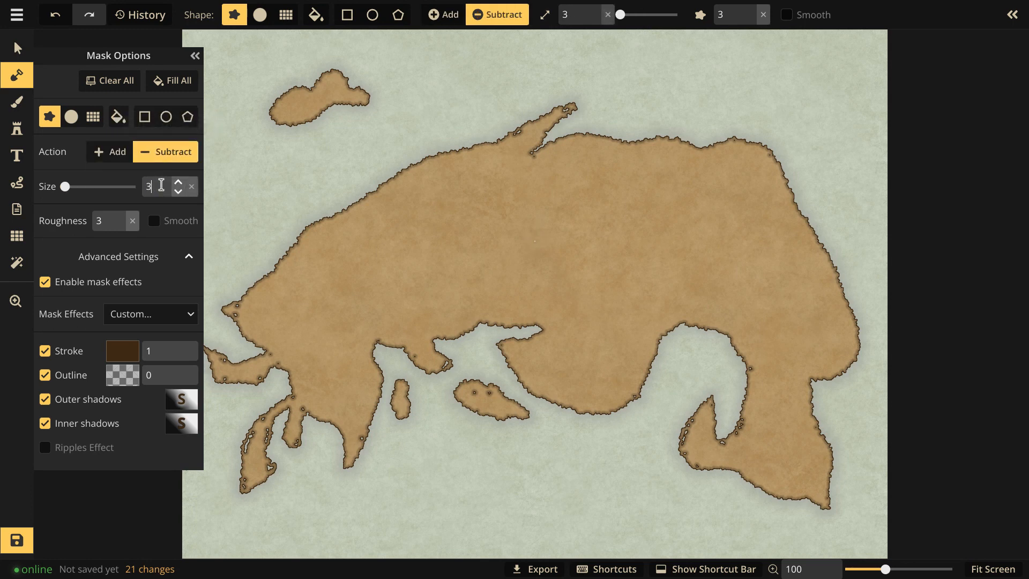
left_click(11, 300)
scroll(356, 208, "up", 5)
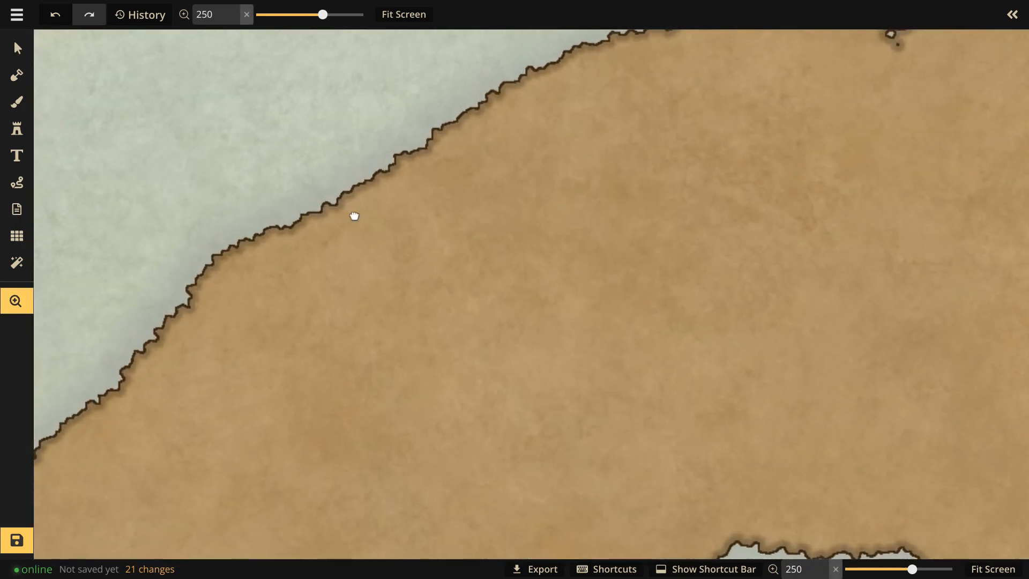
scroll(355, 216, "up", 1)
left_click_drag(354, 216, 536, 124)
left_click_drag(473, 242, 538, 119)
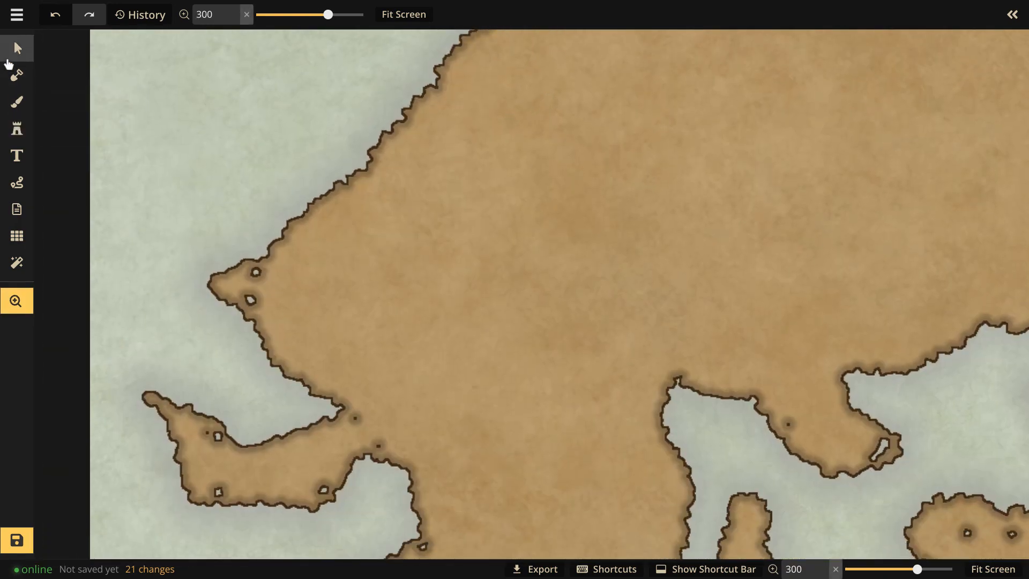
left_click(17, 74)
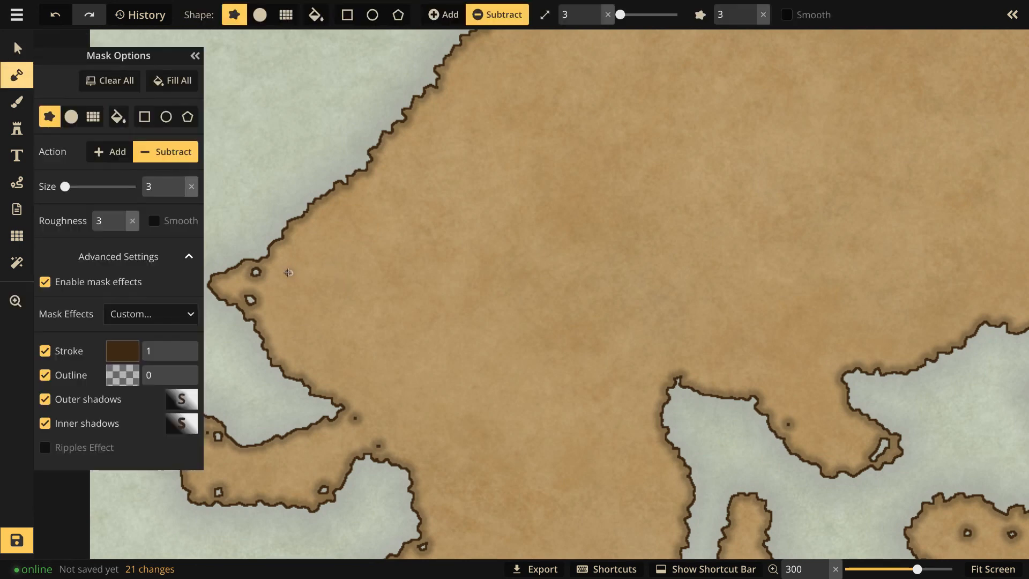
mouse_move(259, 274)
left_mouse_down()
mouse_move(371, 191)
mouse_move(403, 149)
mouse_move(392, 132)
mouse_move(485, 28)
left_mouse_up()
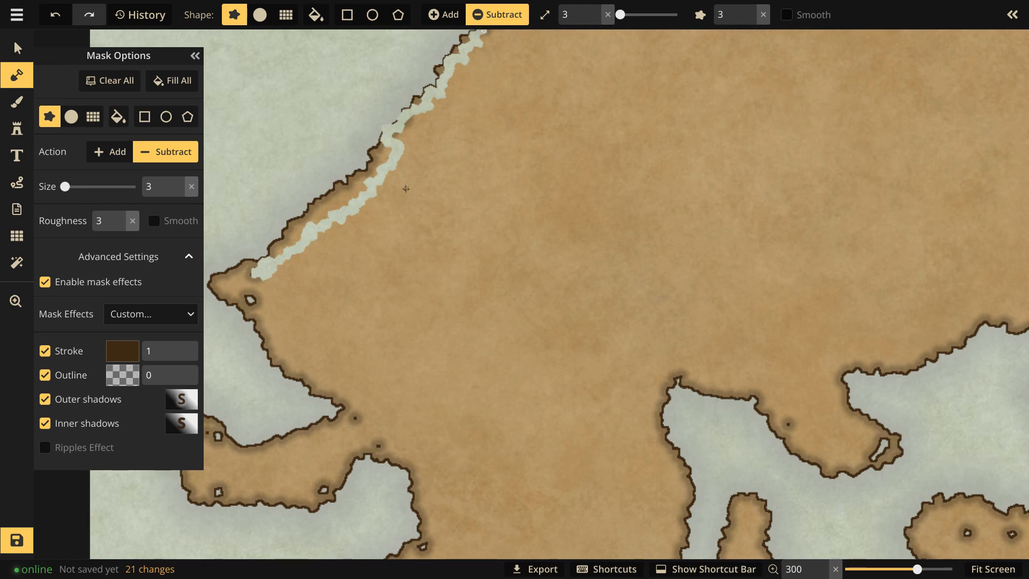
left_click_drag(357, 186, 306, 224)
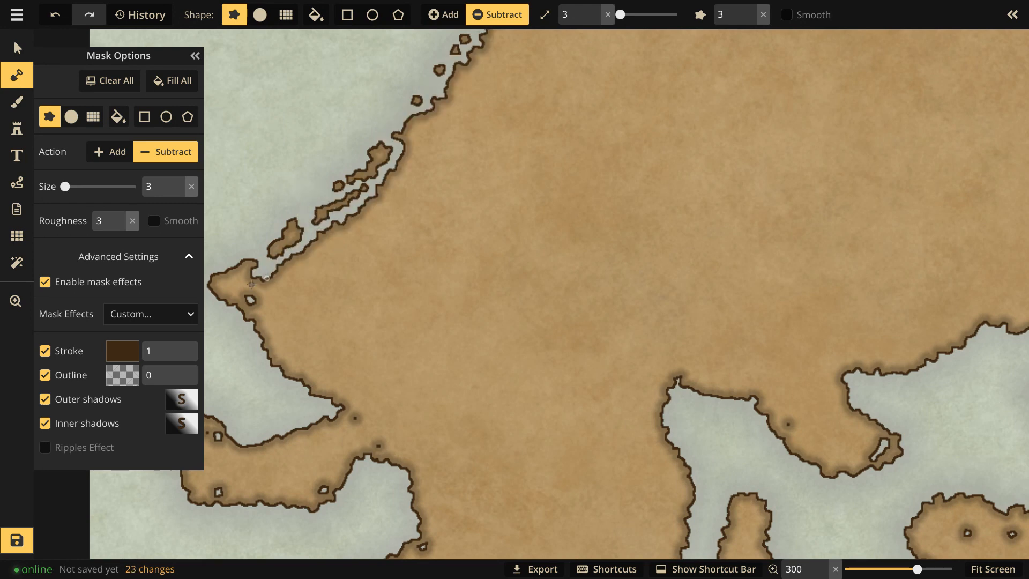
- Carve the remaining continent and island coastlines with thin subtract strokes, breaking off small offshore islets and cutting narrow inlets
mouse_move(249, 278)
left_mouse_down()
mouse_move(231, 291)
mouse_move(359, 420)
mouse_move(299, 445)
mouse_move(216, 446)
left_mouse_up()
left_click(195, 56)
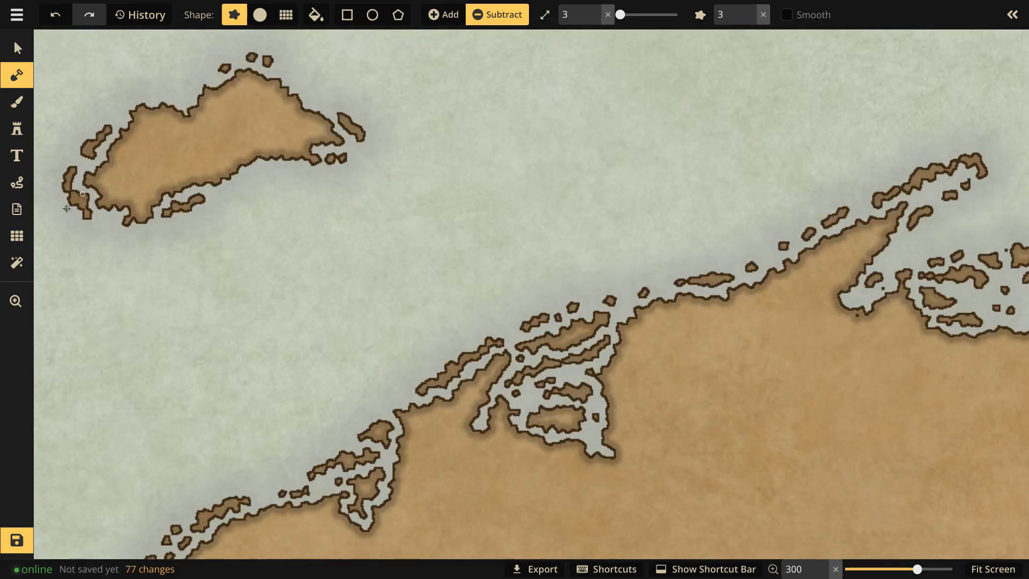
left_click(15, 300)
left_click_drag(291, 288, 381, 245)
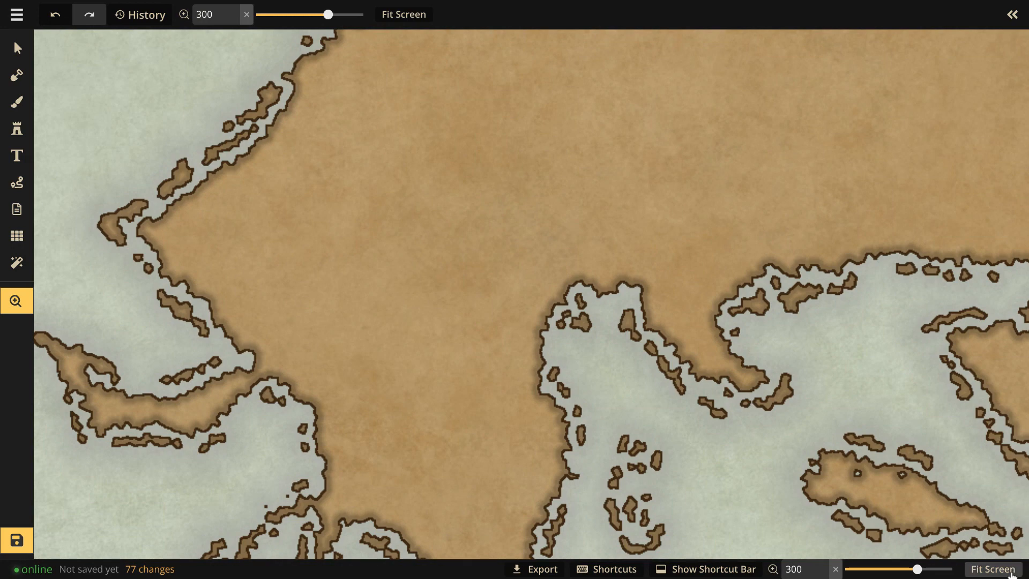
left_click(1008, 570)
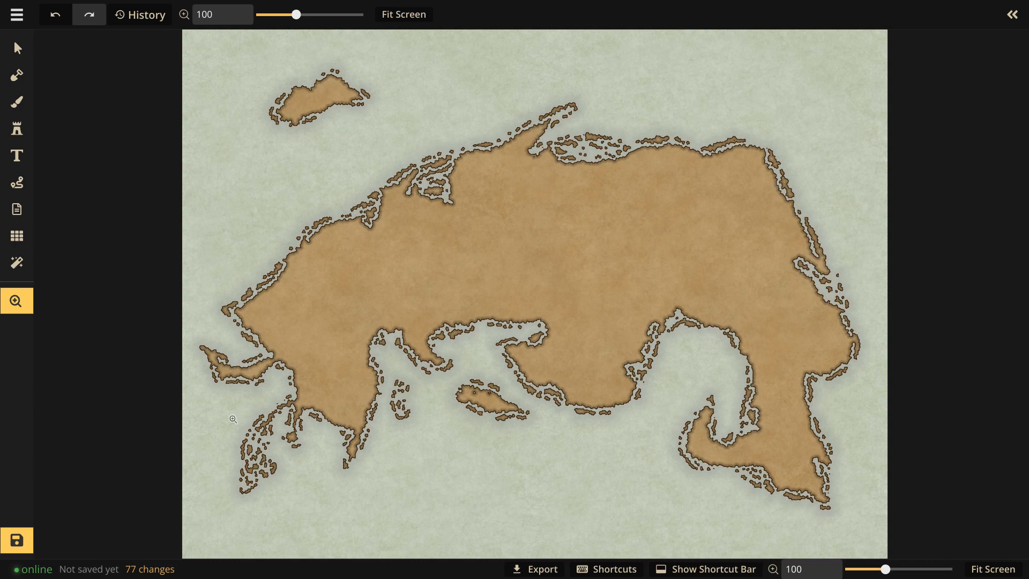
- Free-draw one path following the continent's western coast and a short diagonal path across the south-central peninsula
left_click(17, 184)
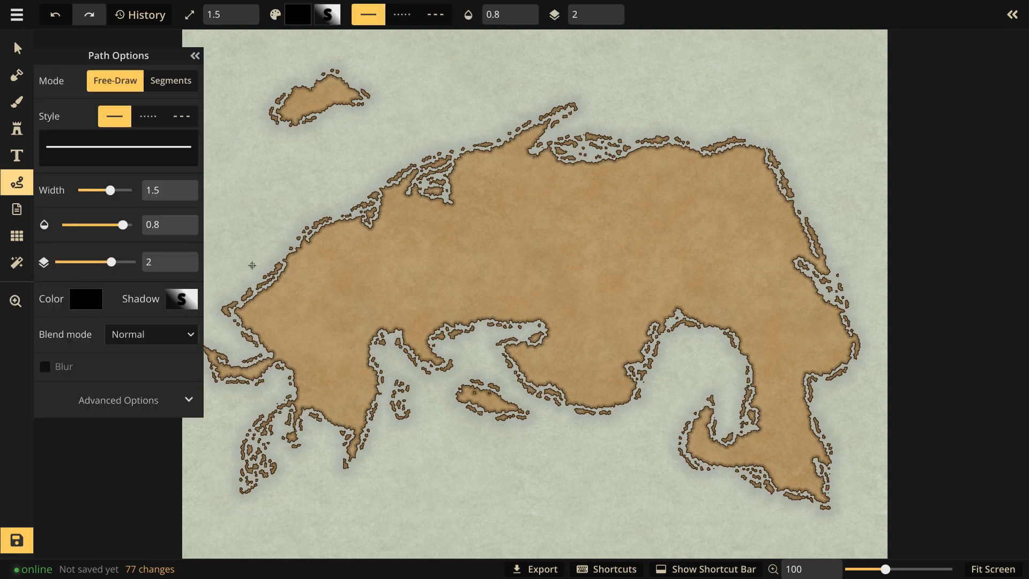
left_click(195, 57)
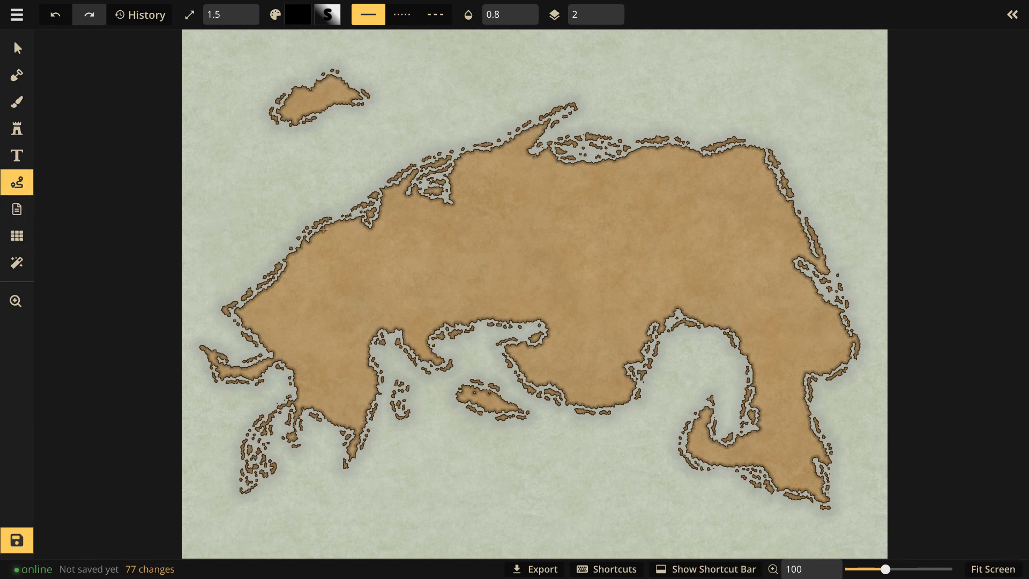
mouse_move(368, 231)
left_mouse_down()
mouse_move(336, 234)
mouse_move(274, 291)
left_mouse_up()
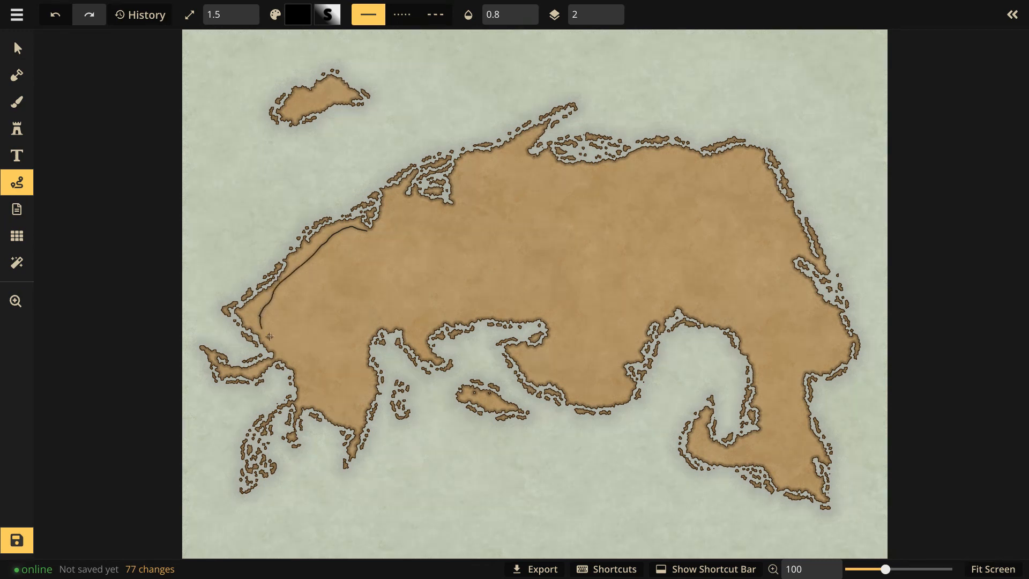
left_click_drag(270, 336, 297, 364)
left_click_drag(310, 399, 309, 400)
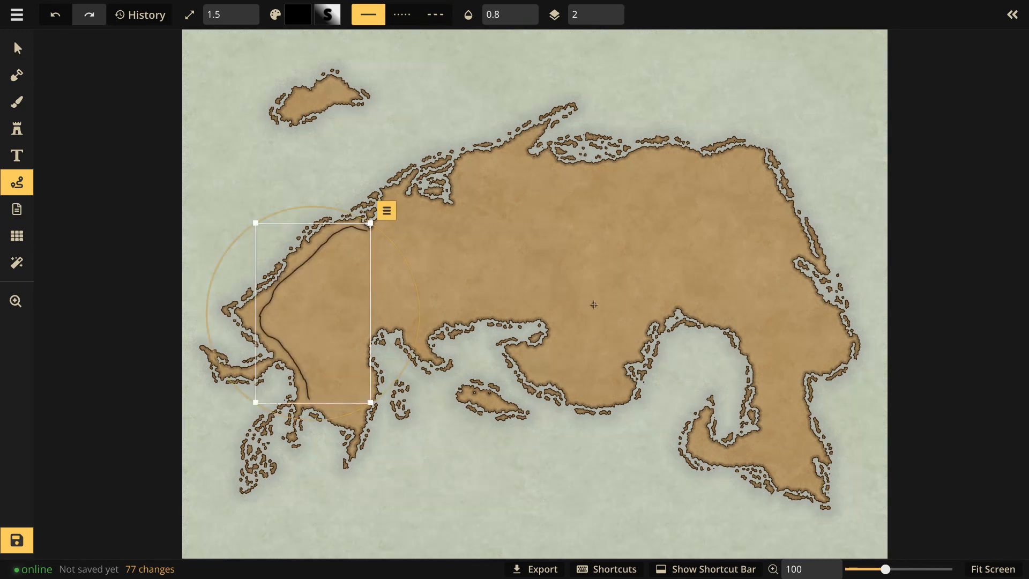
left_click_drag(526, 351, 617, 389)
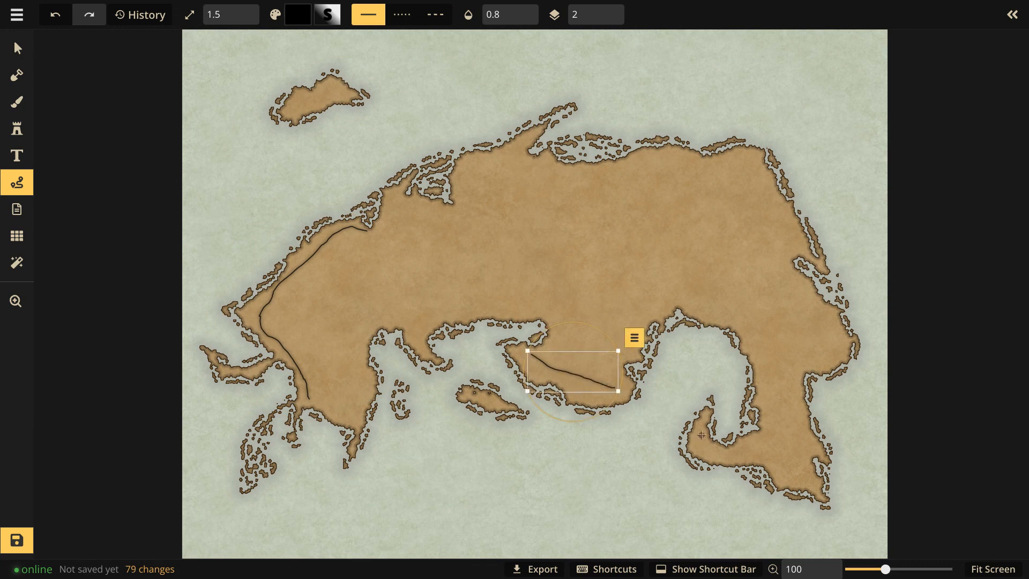
- Free-draw a curved path through the southeastern peninsula and add a branch running toward its southeastern tip
mouse_move(703, 443)
left_mouse_down()
mouse_move(717, 453)
mouse_move(761, 445)
left_mouse_up()
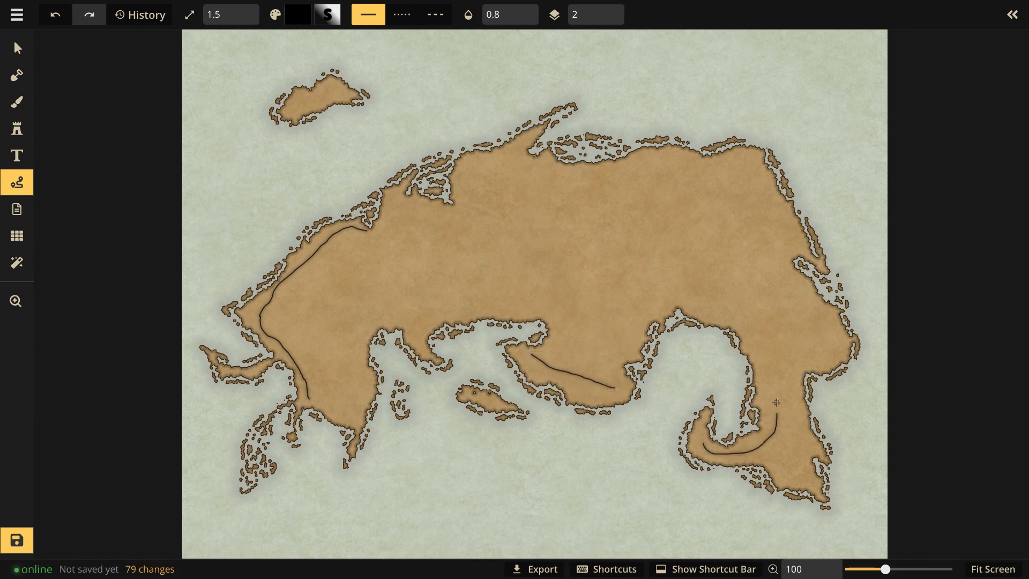
mouse_move(777, 402)
left_mouse_down()
mouse_move(786, 366)
mouse_move(768, 327)
left_mouse_up()
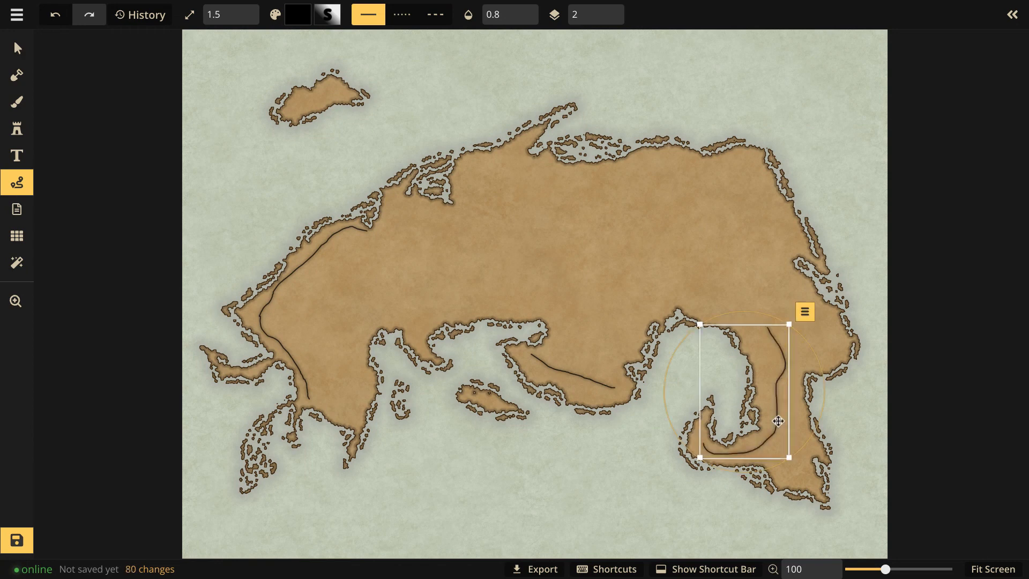
key("Escape")
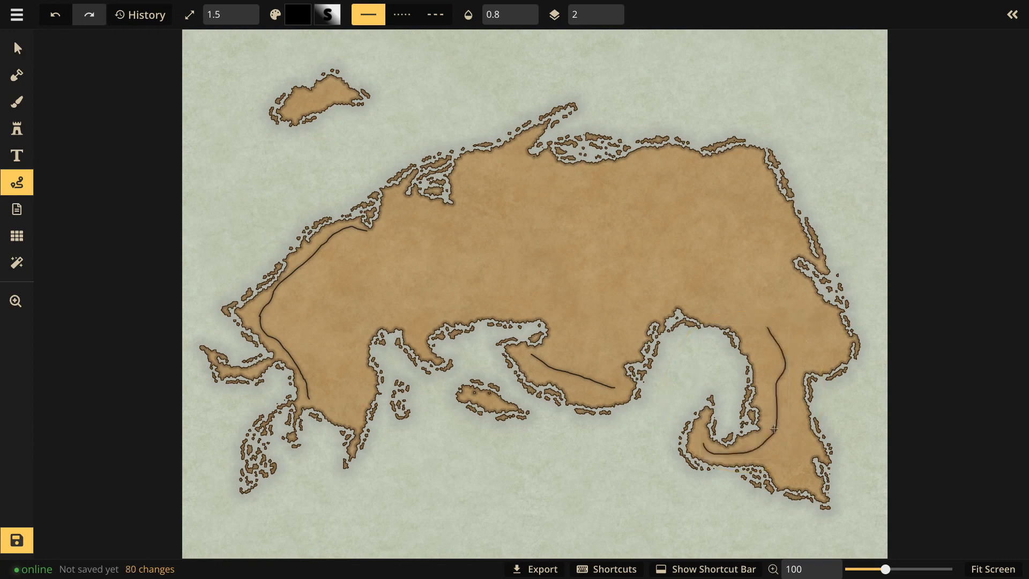
left_click_drag(775, 431, 803, 477)
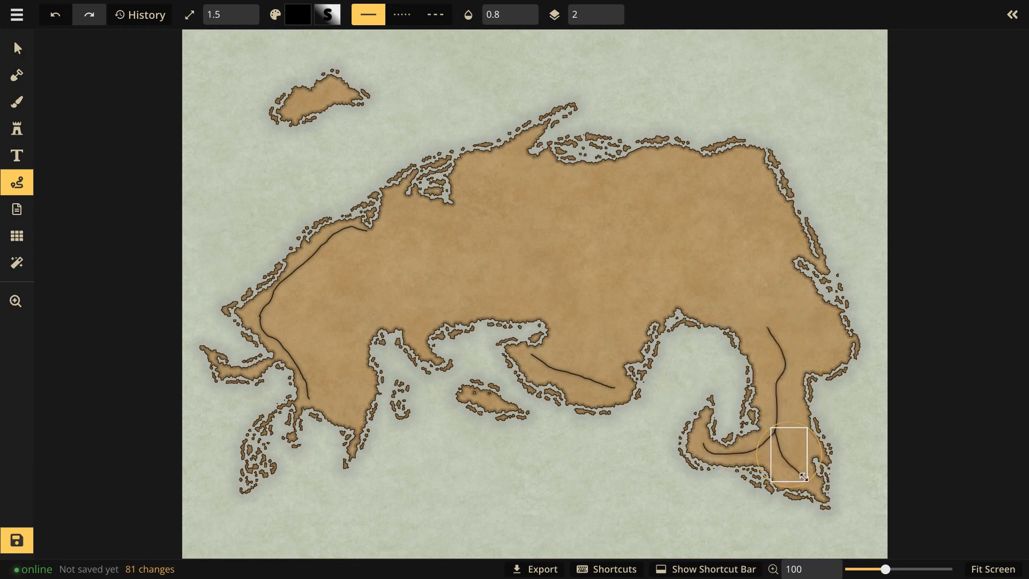
key("Escape")
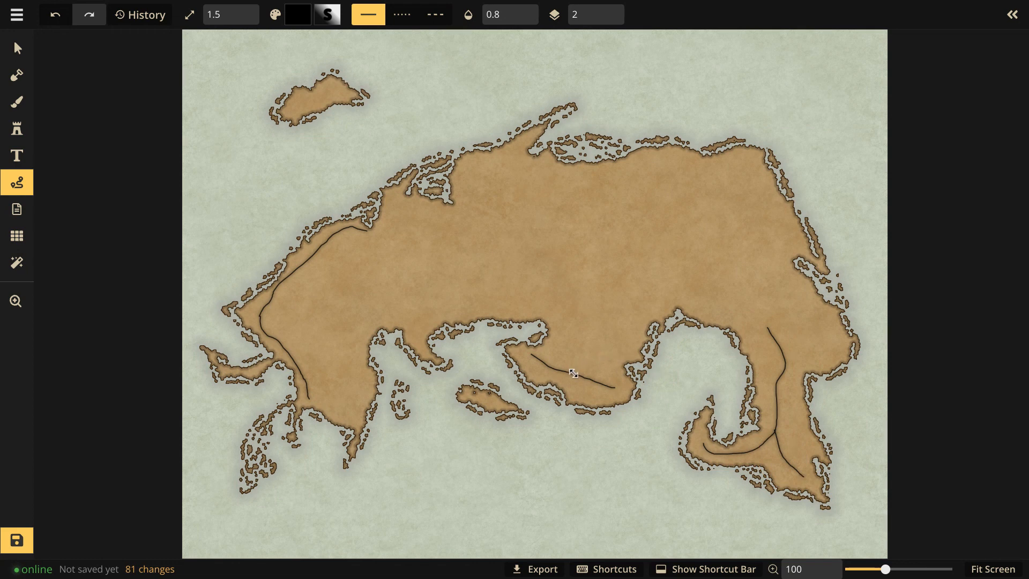
- Free-draw a connected network of branching paths across the continent's interior, from the northern coast to above the two southern bays
mouse_move(524, 303)
left_mouse_down()
mouse_move(562, 342)
mouse_move(560, 318)
mouse_move(581, 288)
mouse_move(560, 232)
left_mouse_up()
mouse_move(475, 162)
left_mouse_down()
mouse_move(461, 218)
mouse_move(400, 251)
left_mouse_up()
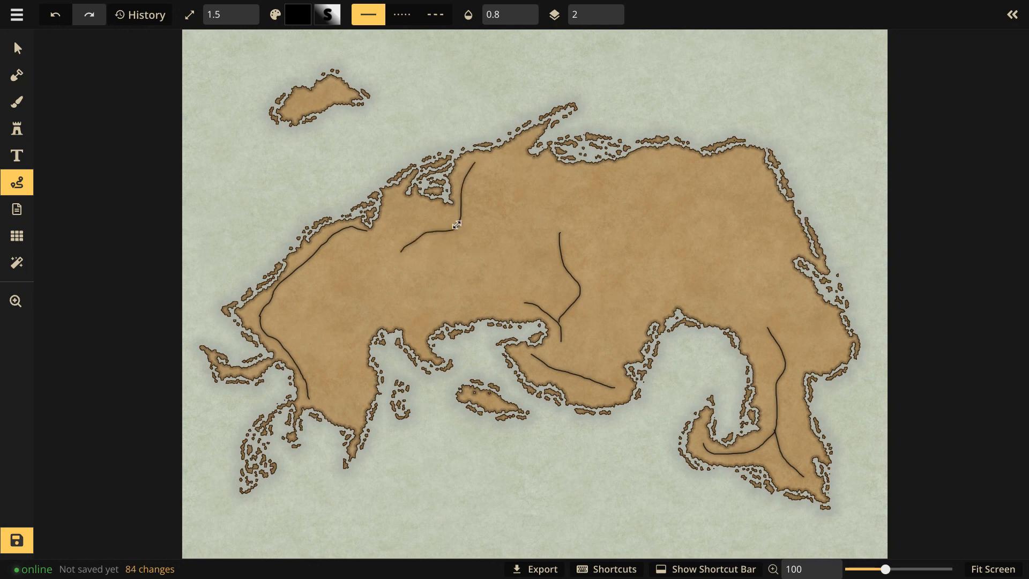
mouse_move(459, 227)
left_mouse_down()
mouse_move(468, 255)
mouse_move(500, 263)
mouse_move(536, 306)
left_mouse_up()
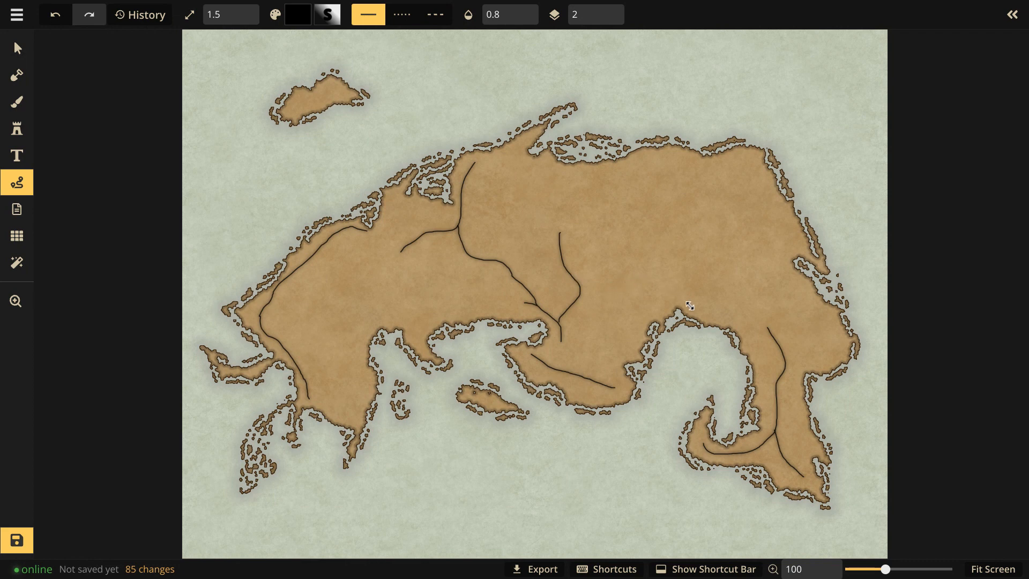
mouse_move(690, 305)
left_mouse_down()
mouse_move(652, 289)
mouse_move(656, 260)
mouse_move(646, 254)
left_mouse_up()
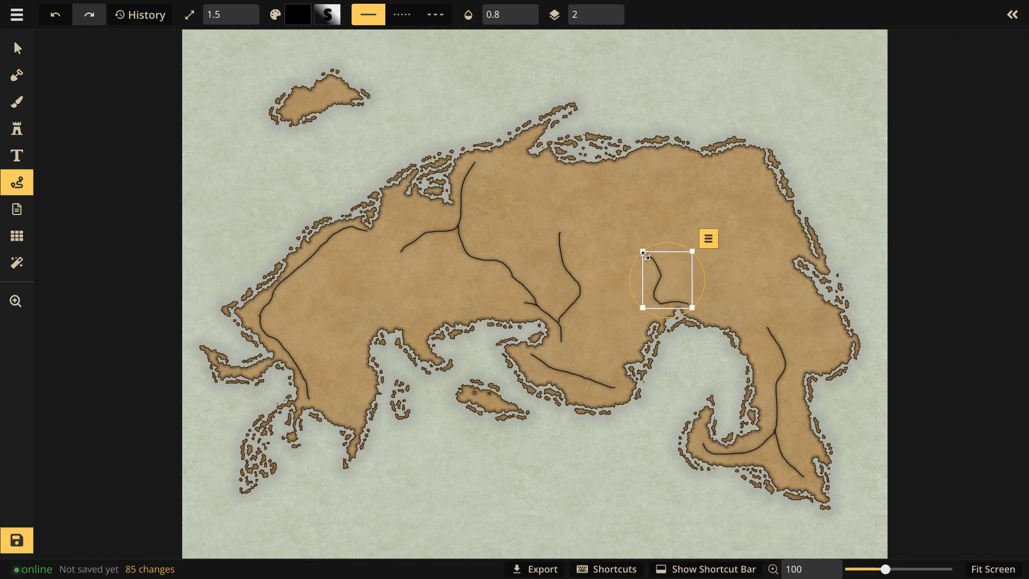
mouse_move(654, 300)
left_mouse_down()
mouse_move(616, 304)
mouse_move(577, 286)
left_mouse_up()
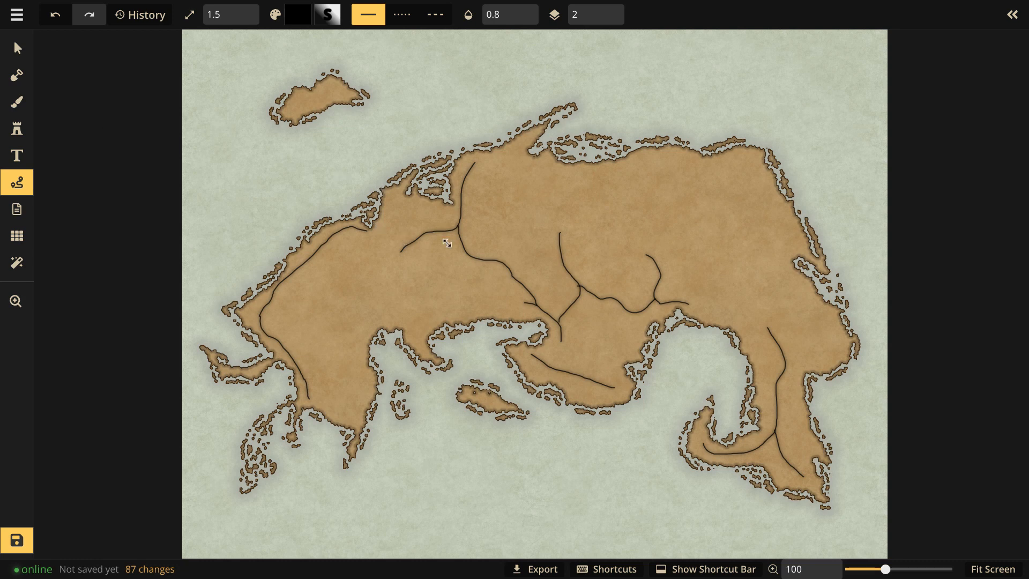
- Choose the third mountain stamp set, with six tall-peak variants, from the Mountains pack of the Parchment World catalog
left_click(18, 128)
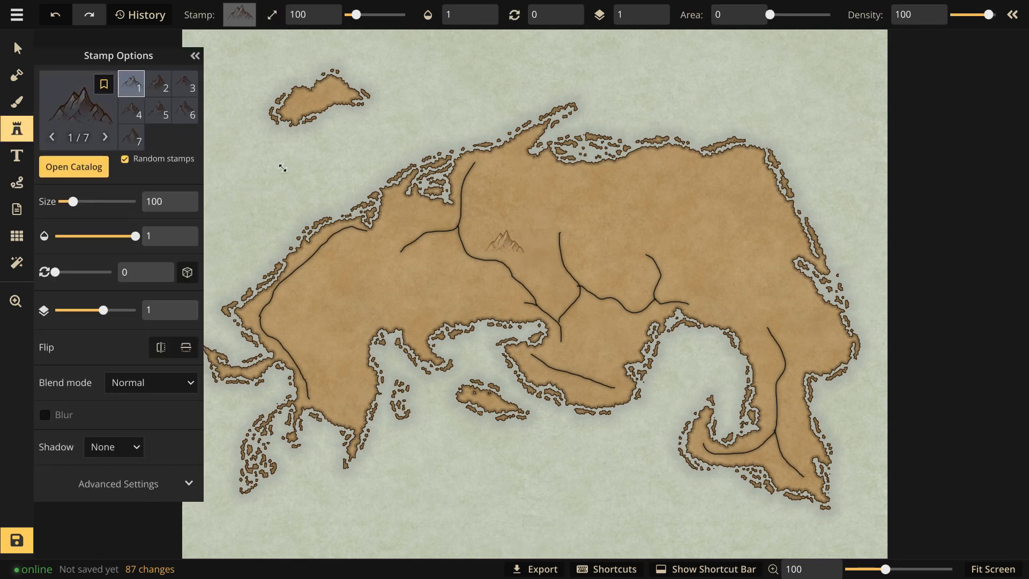
left_click(89, 114)
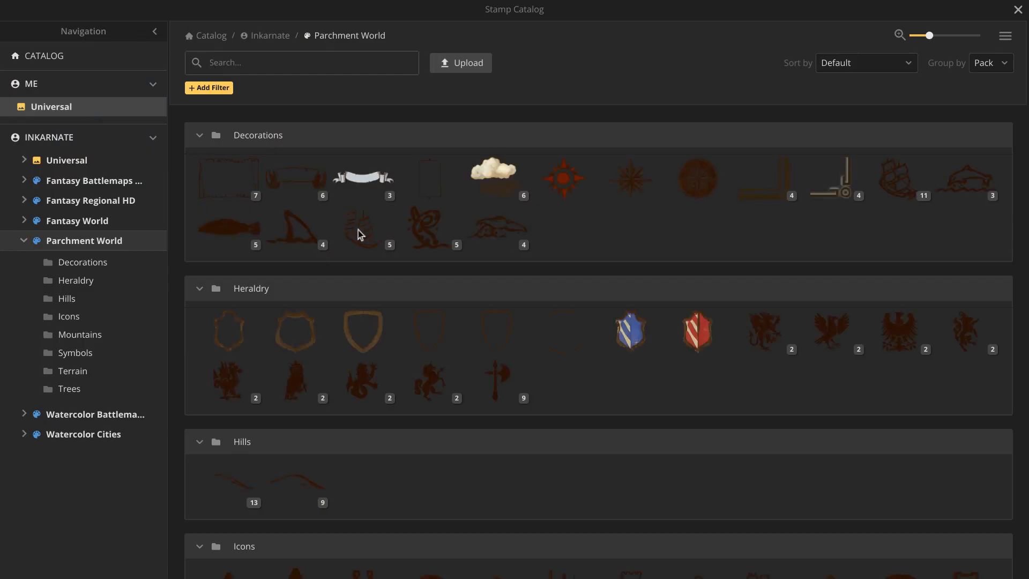
scroll(533, 381, "down", 7)
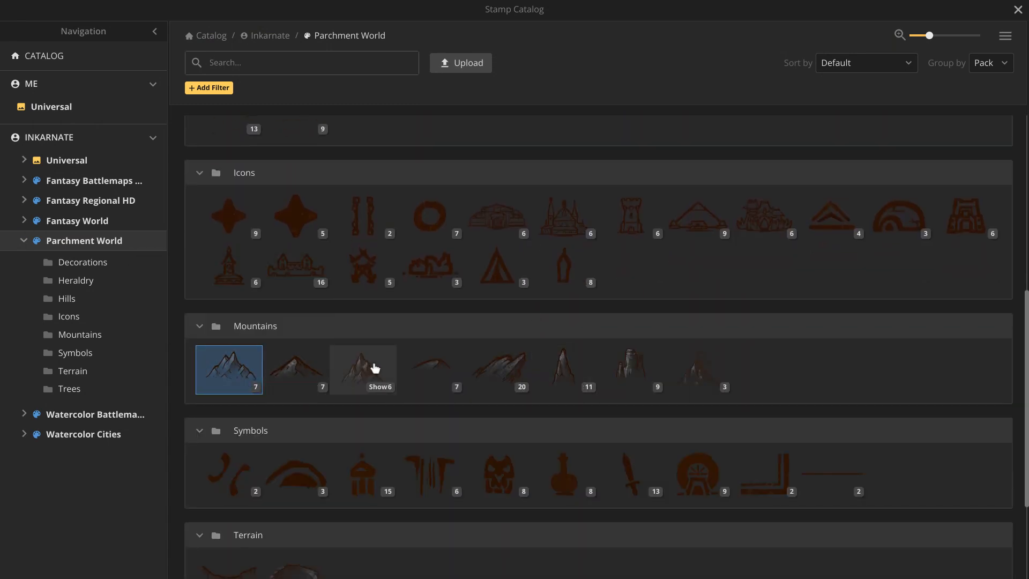
left_click(372, 369)
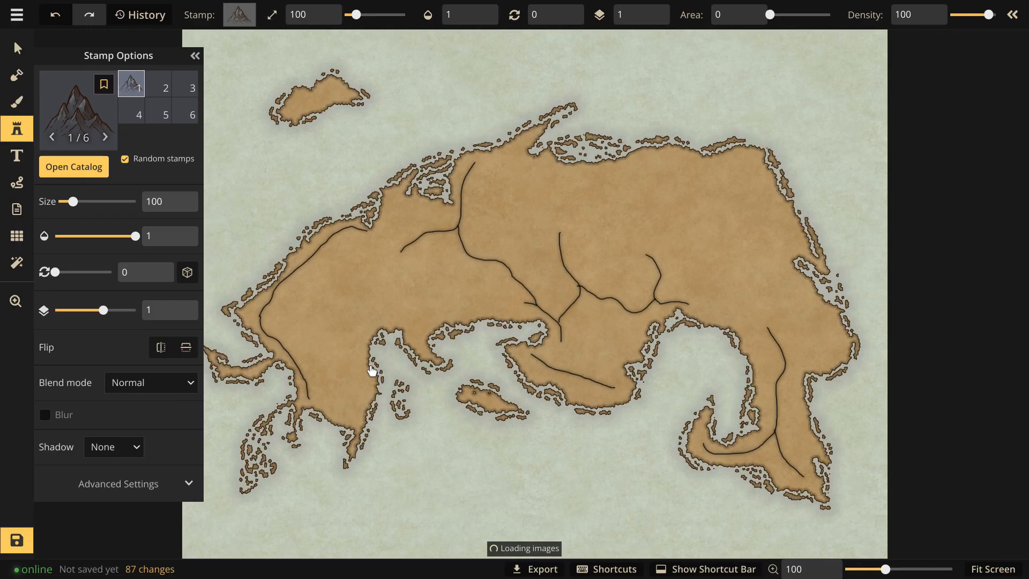
- Try the mountain stamp at sizes 50, 100 and 20
left_click(534, 231)
left_click(173, 208)
left_click(174, 208)
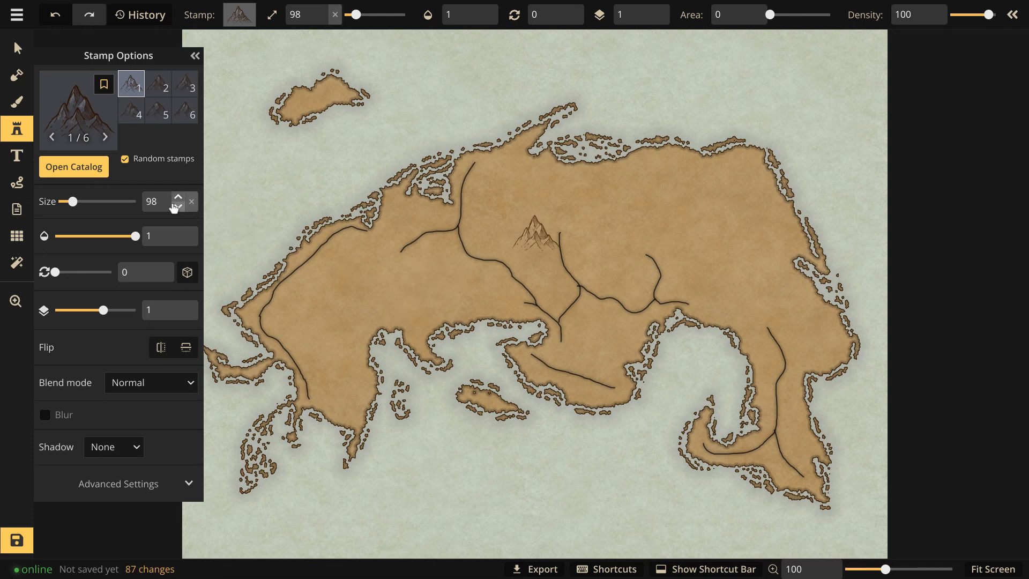
double_click(164, 202)
type("50")
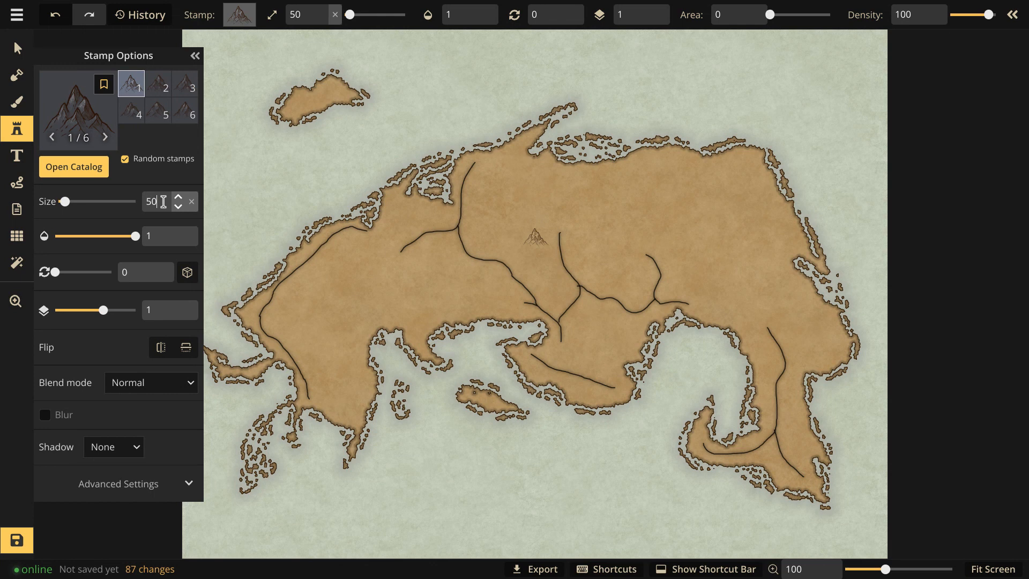
key("BackSpace")
type("00")
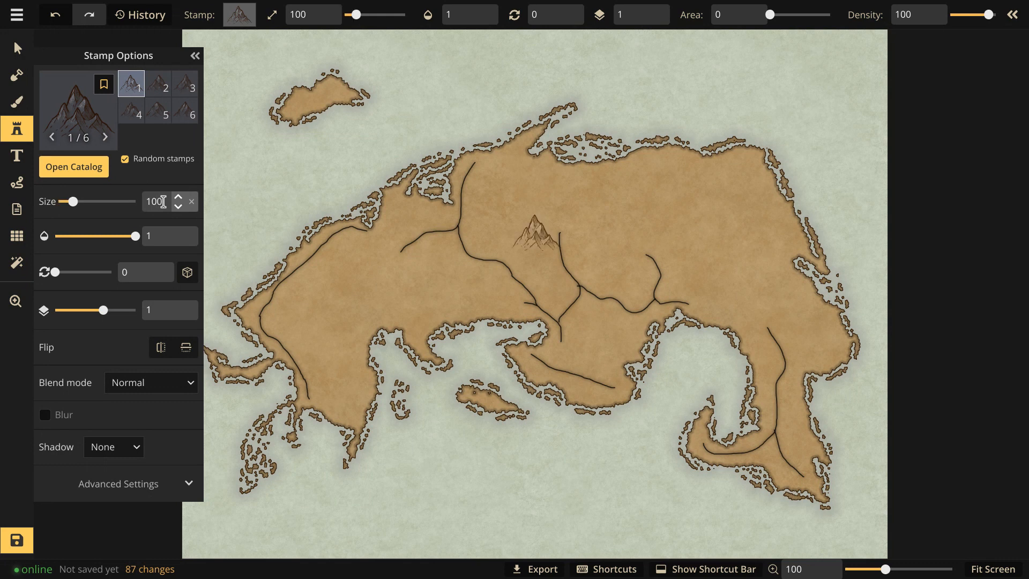
key("BackSpace")
key("BackSpace")
key("BackSpace")
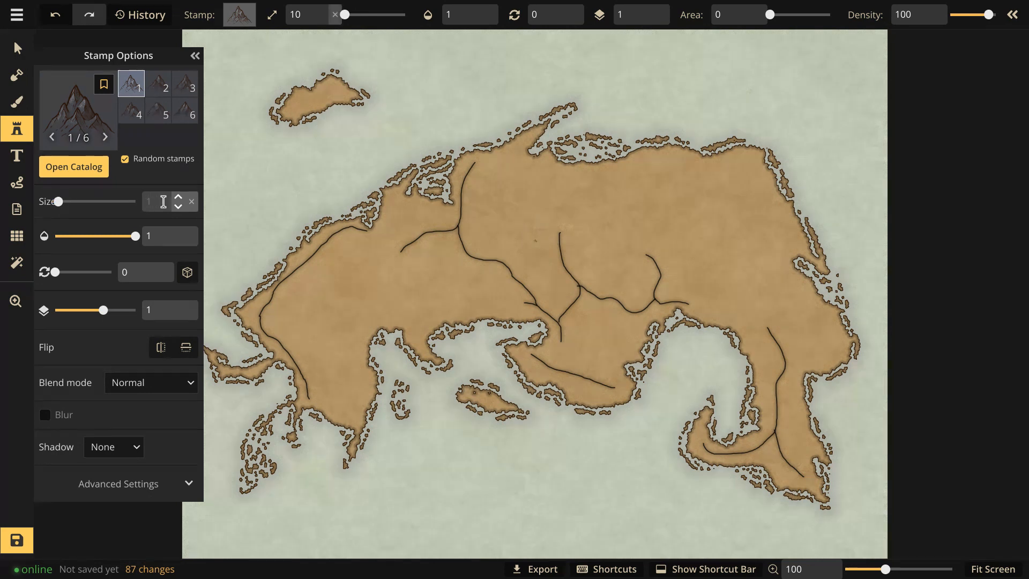
type("20")
key("BackSpace")
key("BackSpace")
type("50")
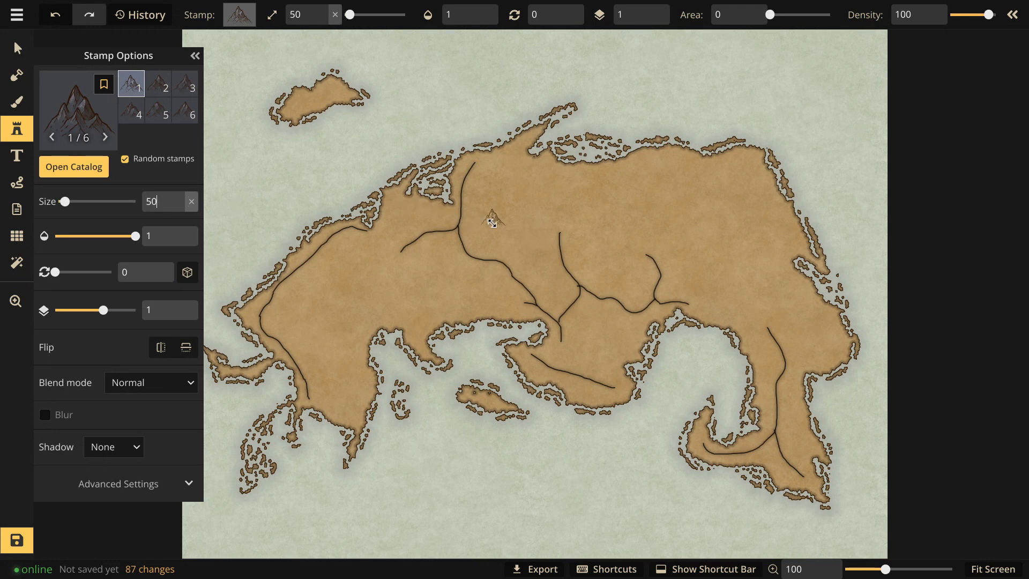
- Set the stamp size to 40 and place single tall peaks at wide intervals along the guide paths across the continent
key("BackSpace")
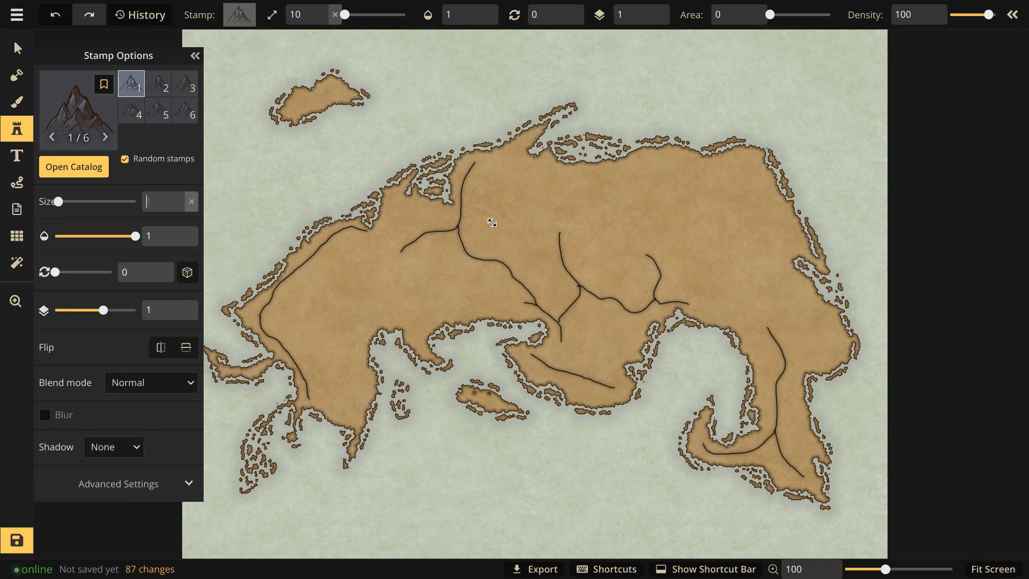
type("40")
left_click(455, 227)
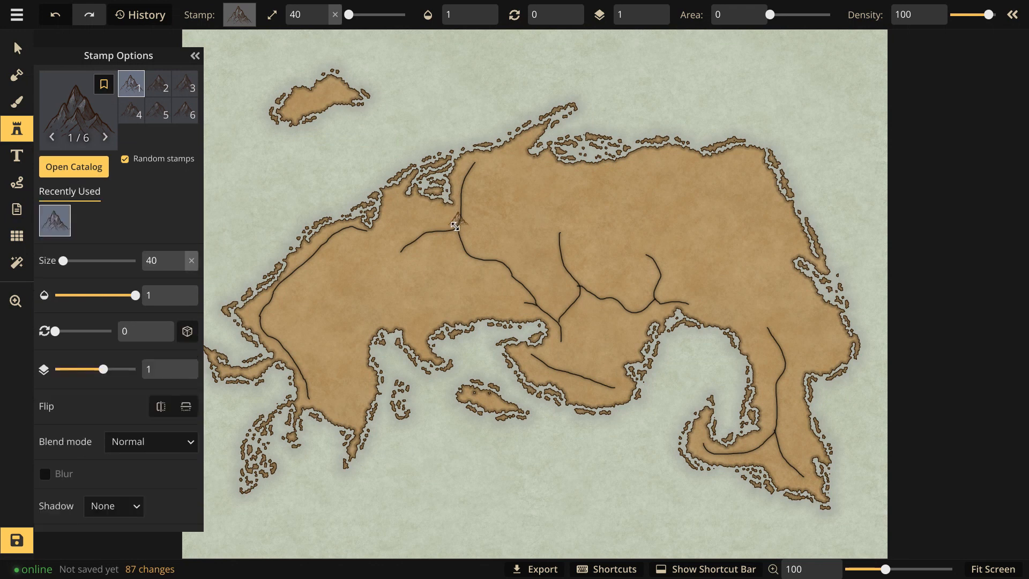
left_click(481, 257)
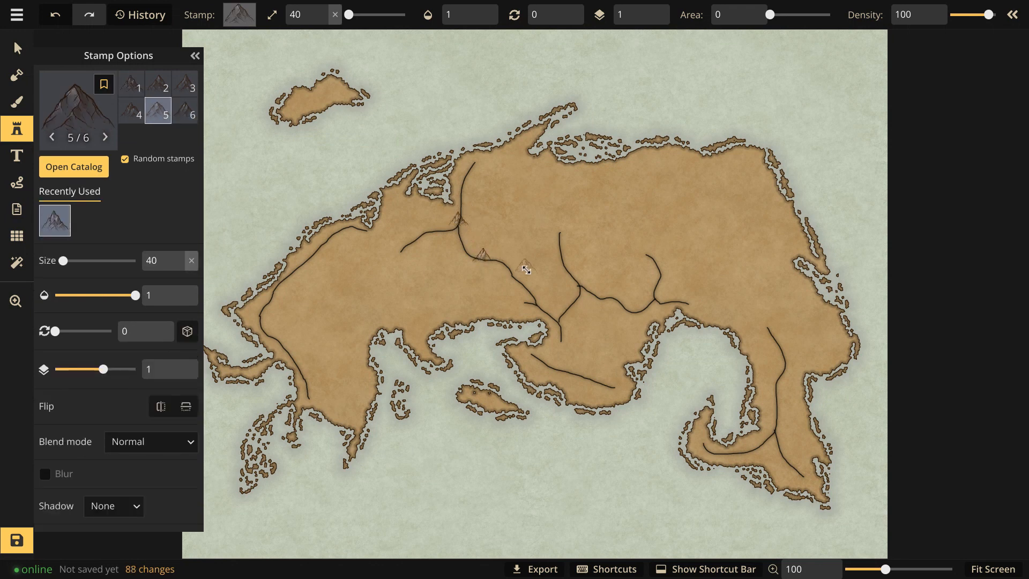
left_click(525, 283)
left_click(524, 284)
left_click(592, 293)
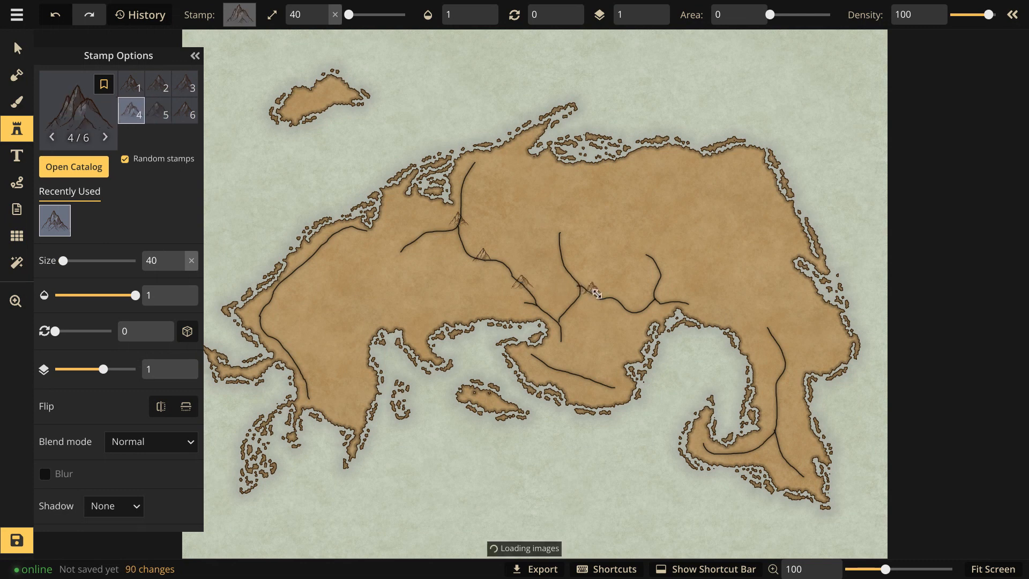
left_click(648, 304)
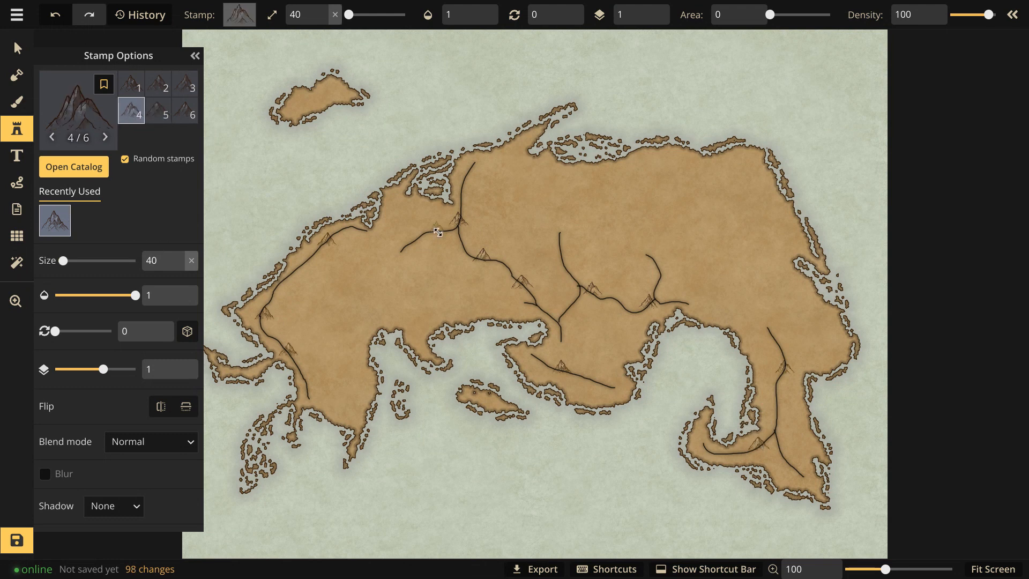
- Add more tall peaks between the existing ones on the north-central path, its western branch and its southeastern stretch
left_click(448, 230)
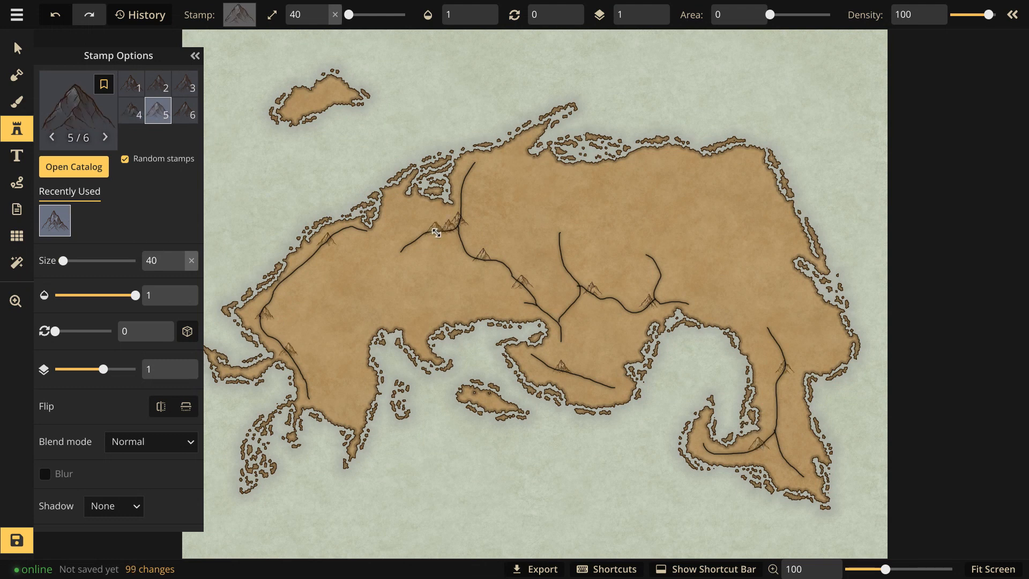
left_click(435, 232)
left_click(469, 245)
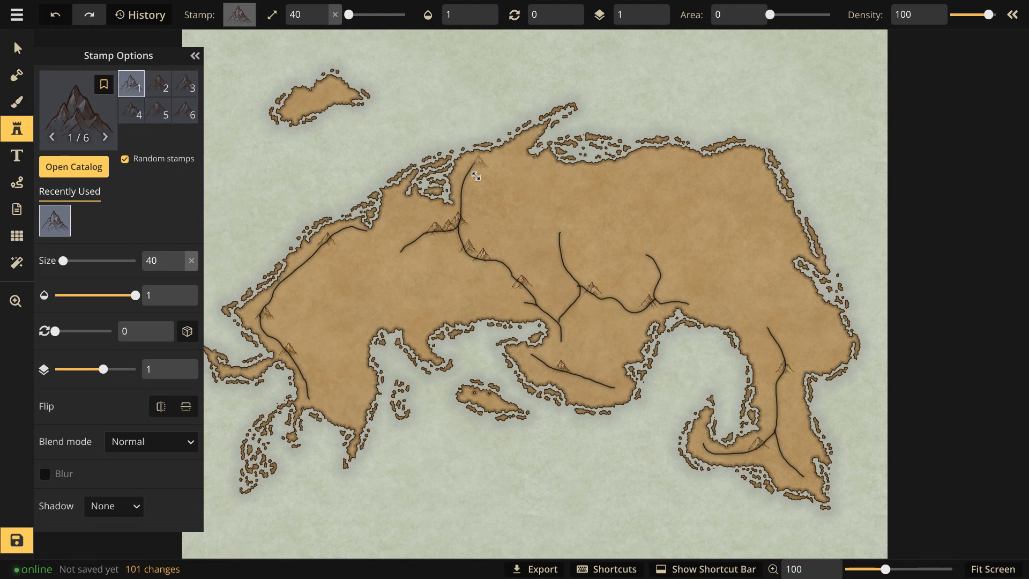
left_click(466, 187)
left_click(510, 274)
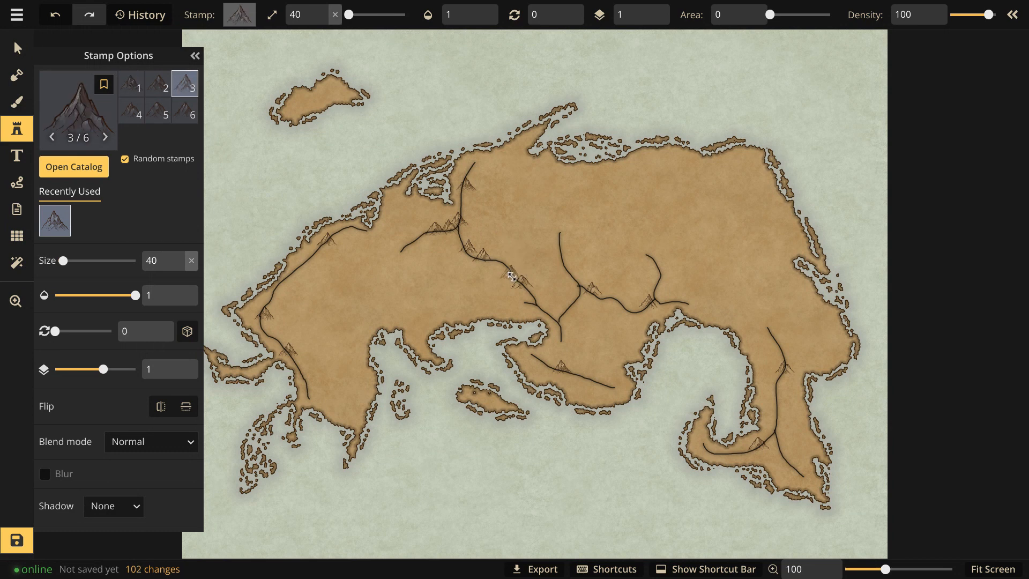
left_click(536, 301)
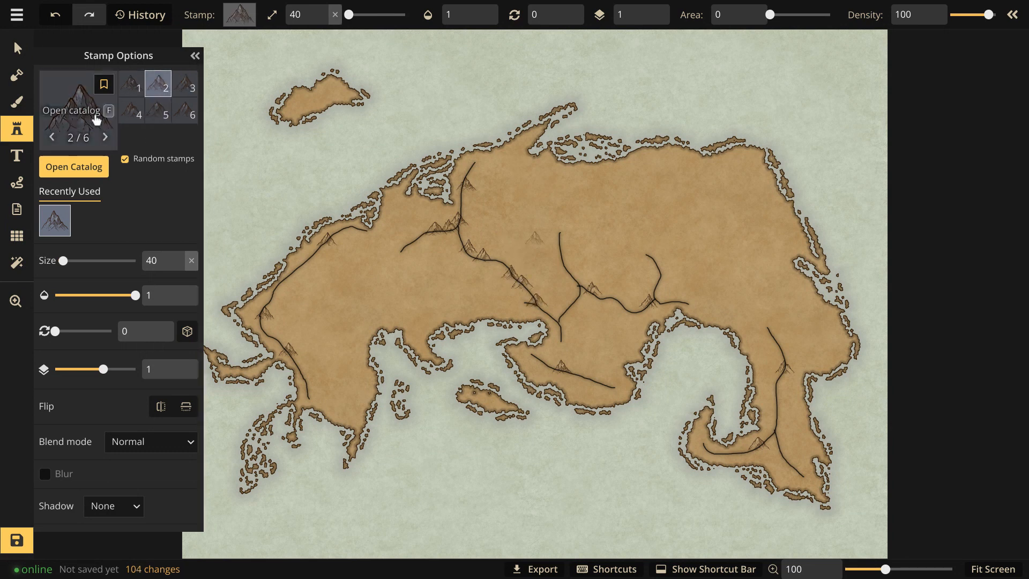
- Switch to the first mountain stamp set, with seven variants, and line the guide paths with continuous rows of mountains
left_click(73, 167)
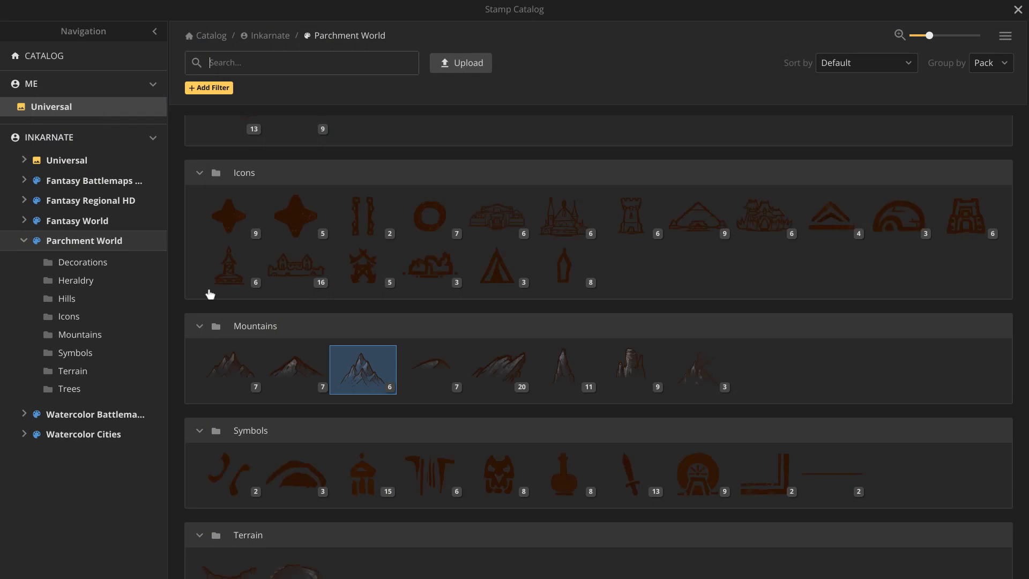
left_click(234, 372)
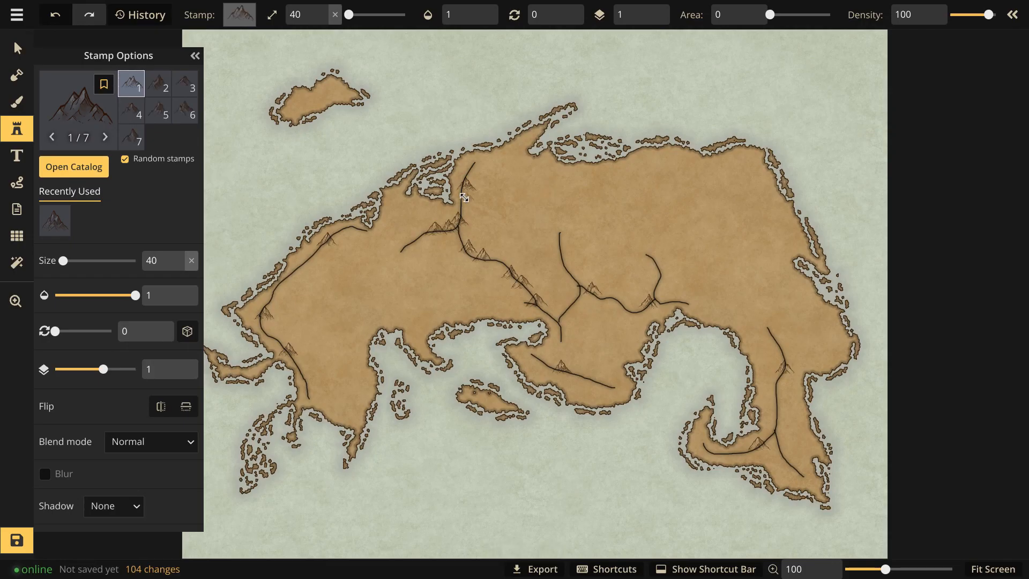
left_click_drag(464, 194, 466, 219)
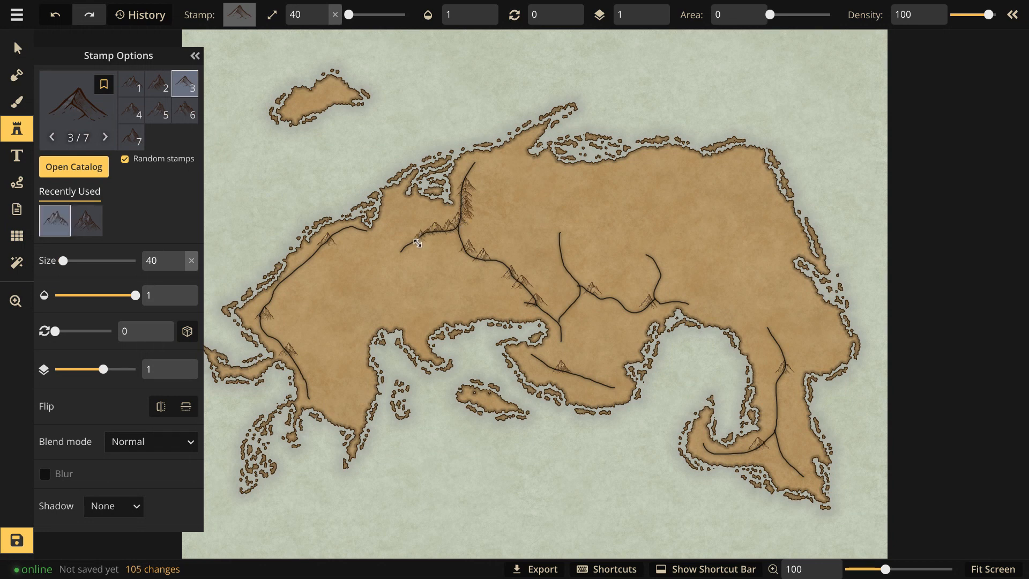
mouse_move(411, 244)
left_mouse_down()
mouse_move(465, 228)
mouse_move(484, 257)
left_mouse_up()
- Choose the second mountain stamp set and extend the north-central range at its western and northern ends and the ranges around the south-central peninsula
left_click(80, 166)
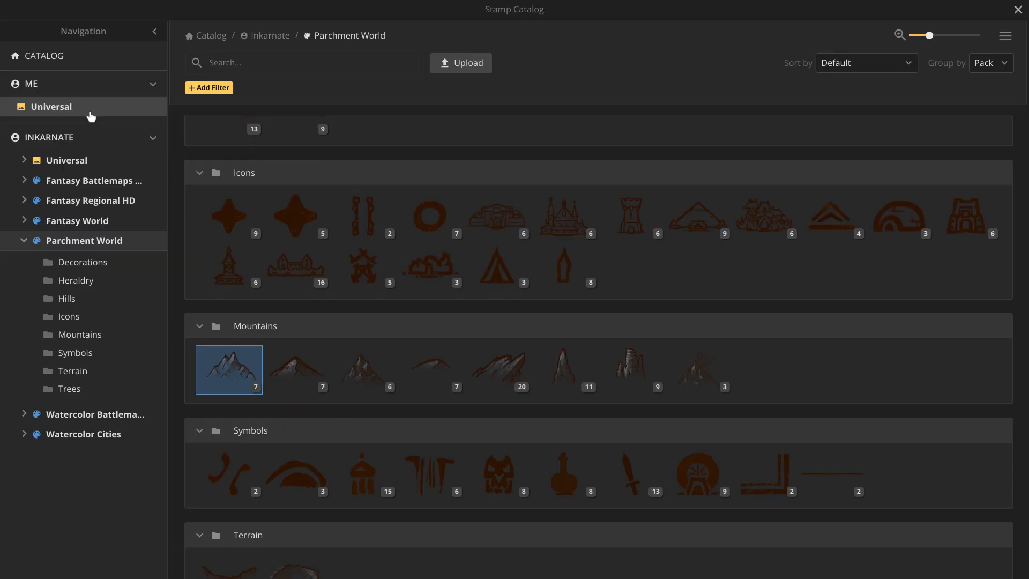
left_click(307, 381)
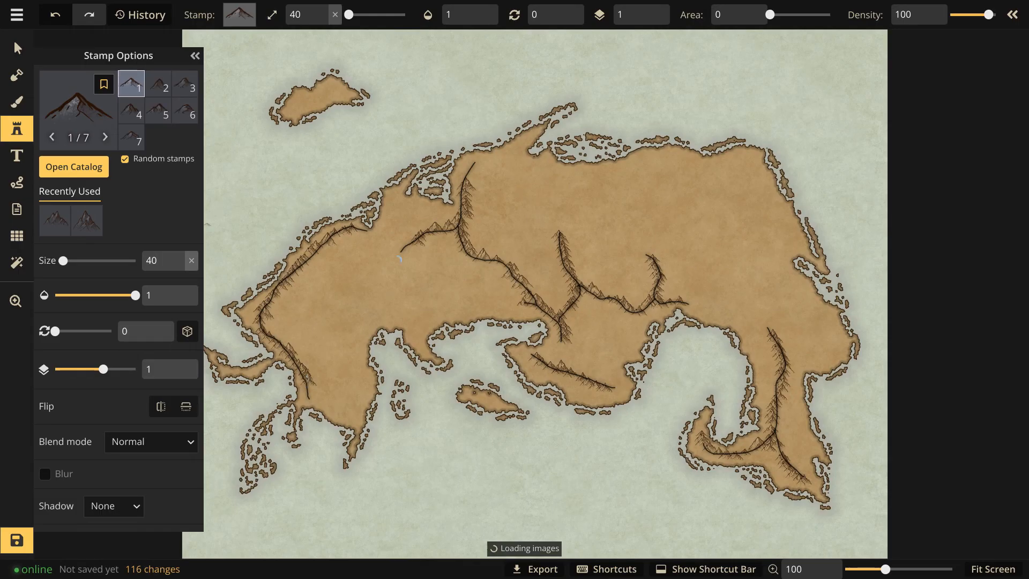
left_click_drag(410, 244, 381, 262)
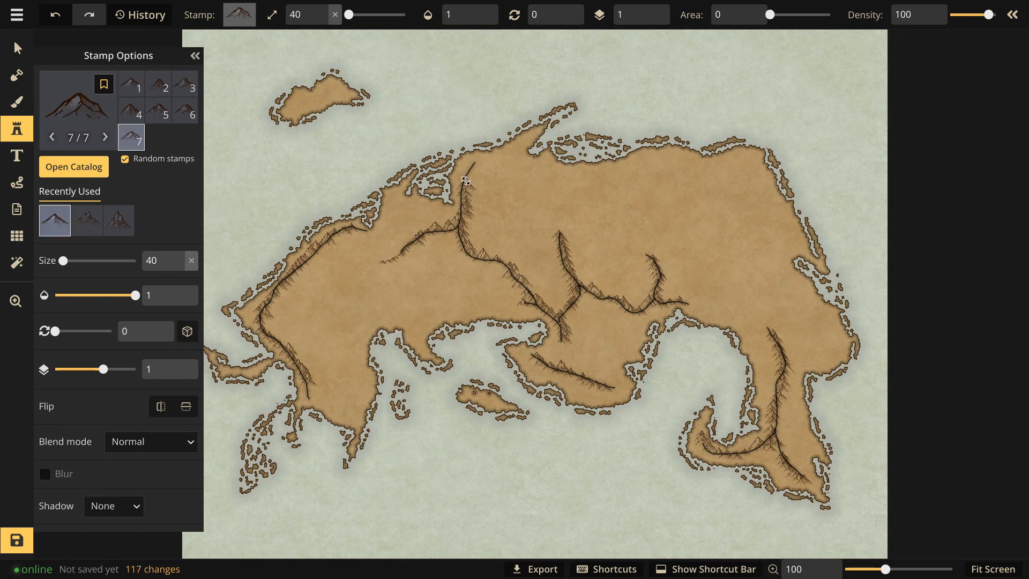
left_click_drag(466, 181, 507, 151)
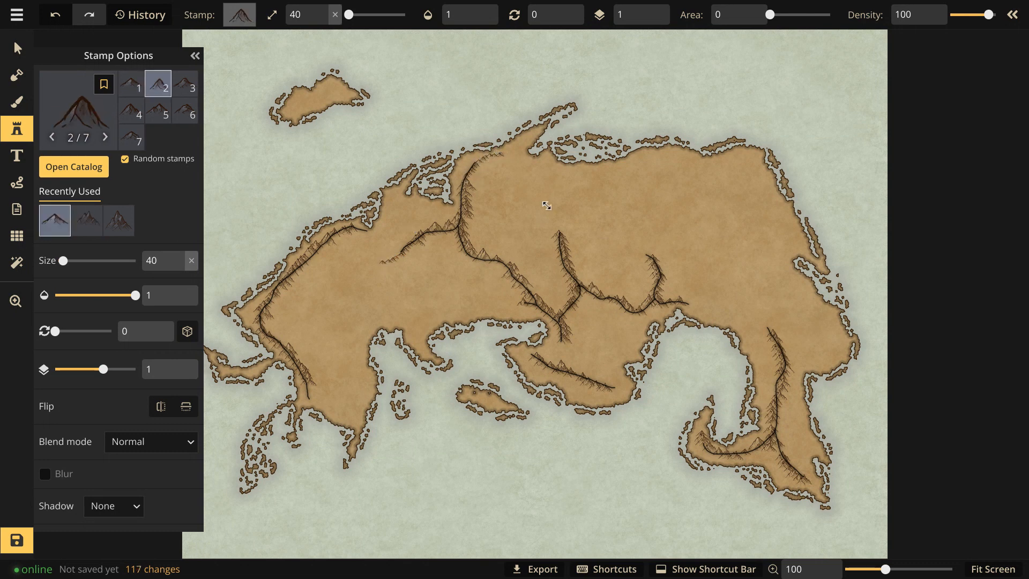
mouse_move(564, 346)
left_mouse_down()
mouse_move(540, 350)
mouse_move(537, 364)
left_mouse_up()
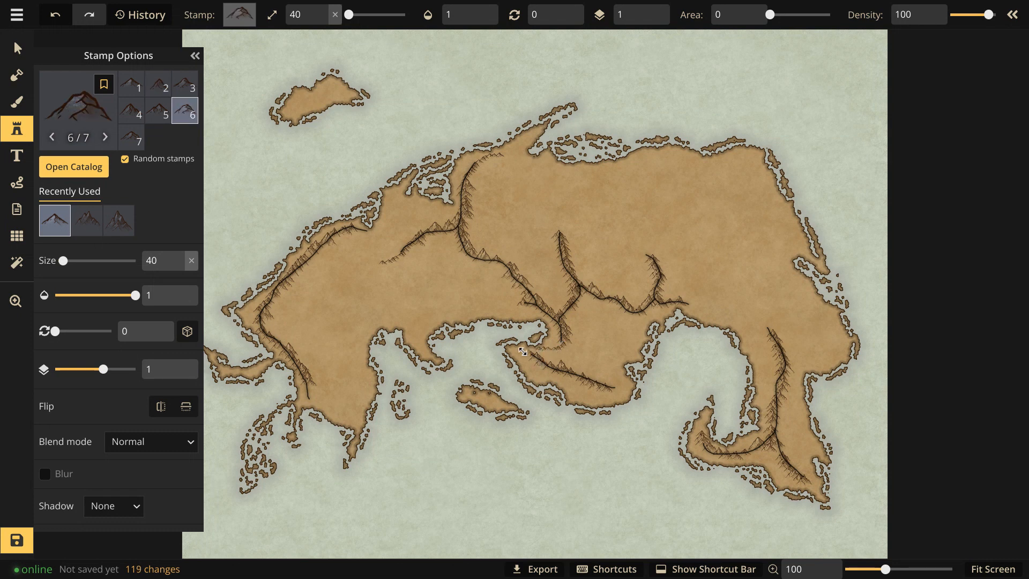
left_click(620, 382)
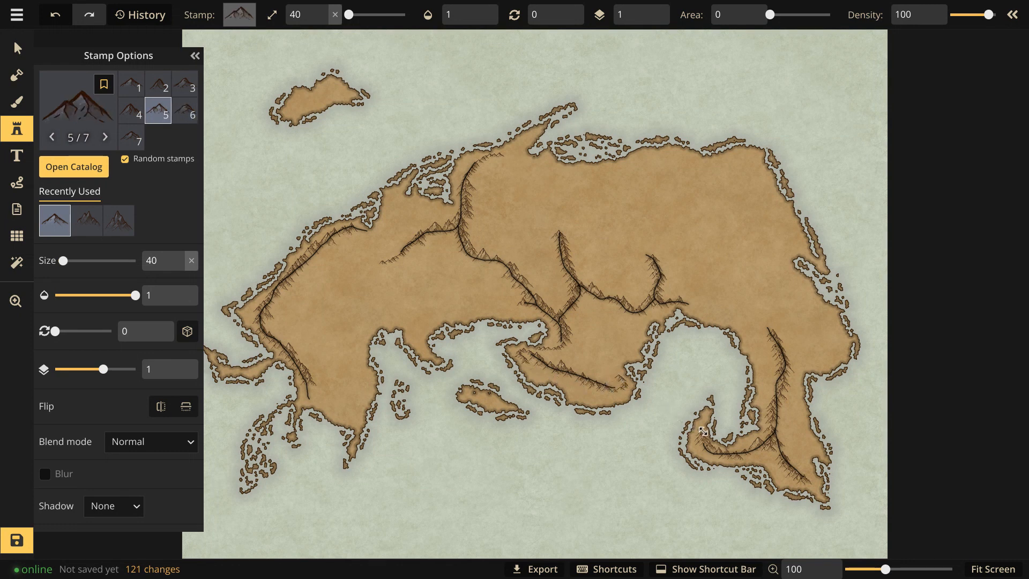
- Extend the southeastern peninsula's ranges beyond their path ends and stretch the central range's eastern end toward them with low mountains
left_click(705, 422)
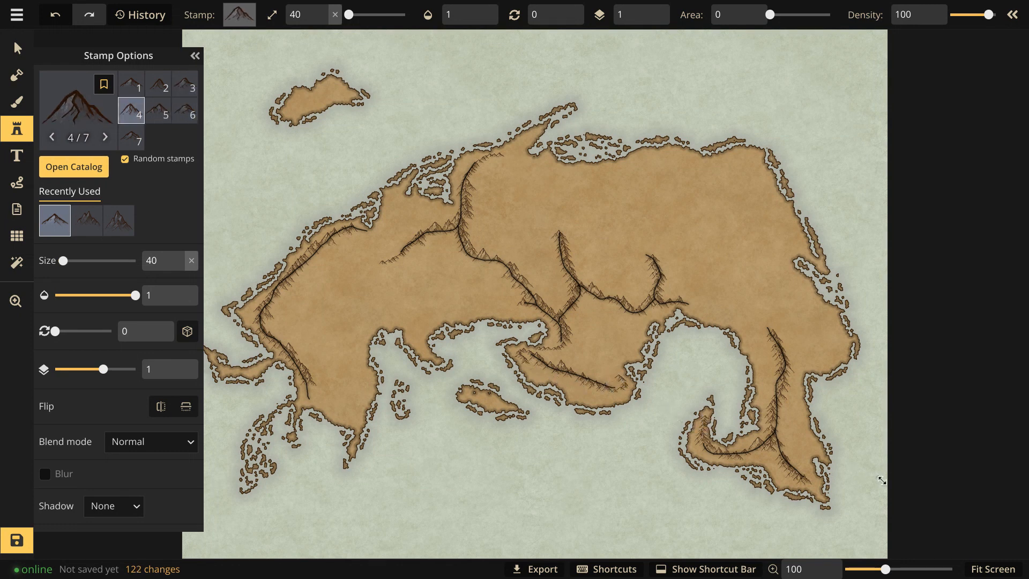
left_click(815, 490)
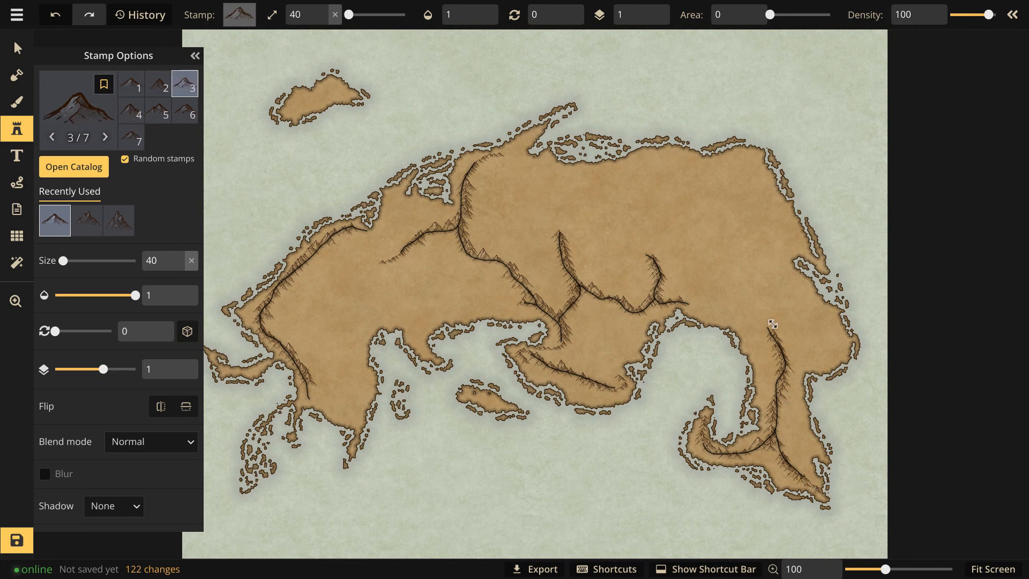
left_click(746, 316)
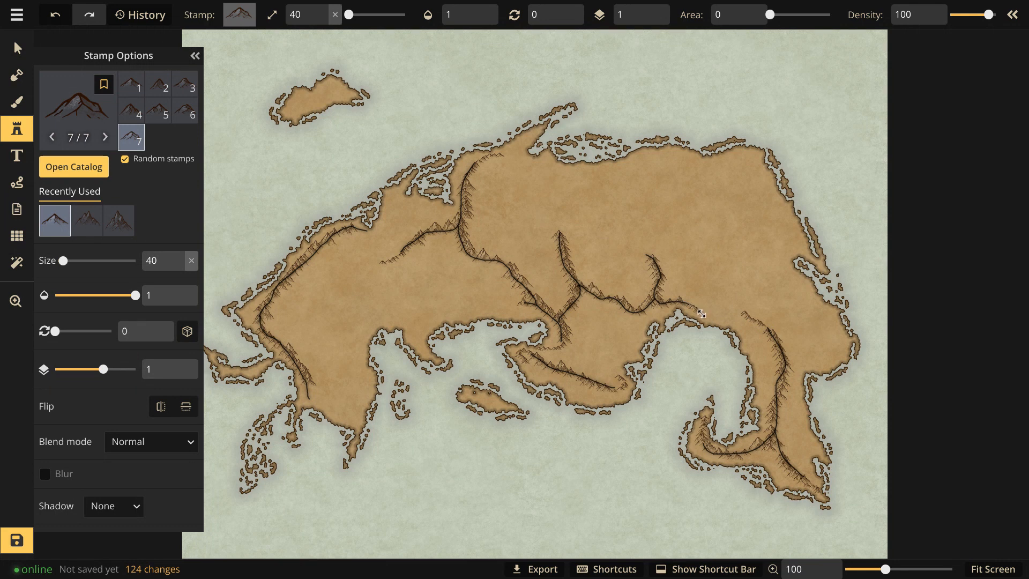
left_click(721, 321)
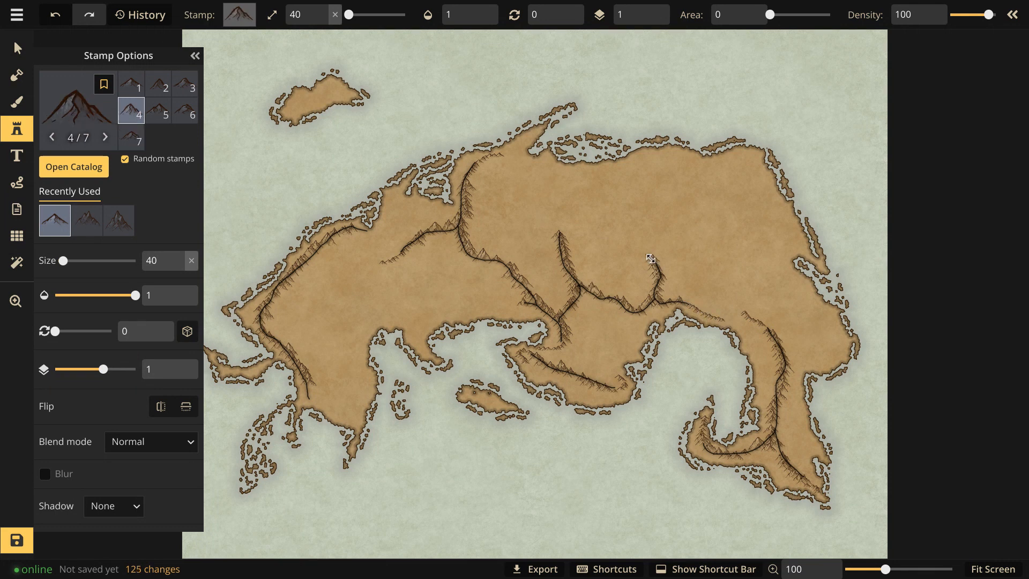
- Extend the two northward interior branches, the spur west of the central junction and both ends of the western coastal range with low mountains
left_click(636, 237)
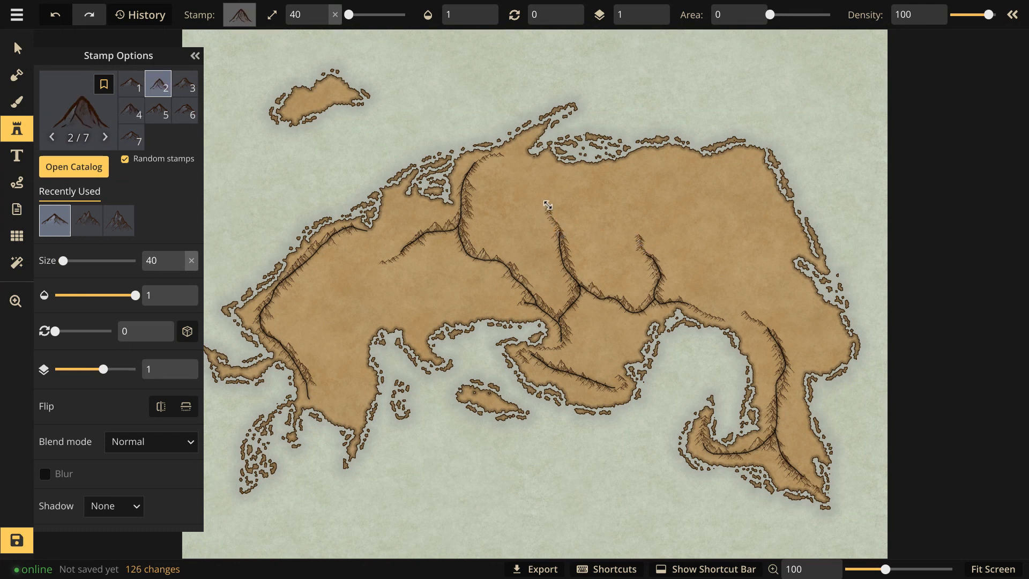
left_click(548, 205)
left_click_drag(514, 304, 474, 307)
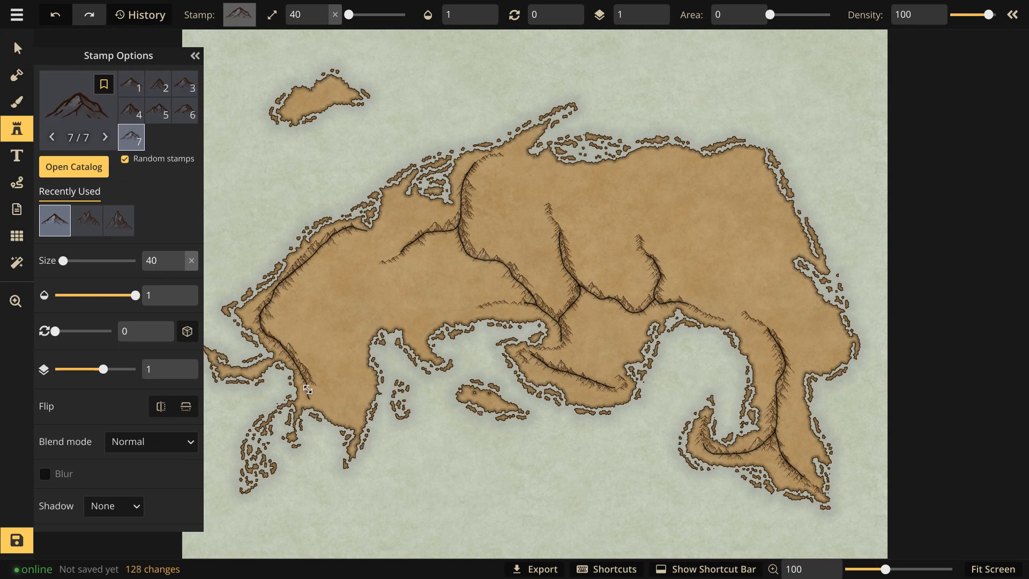
left_click_drag(306, 390, 330, 409)
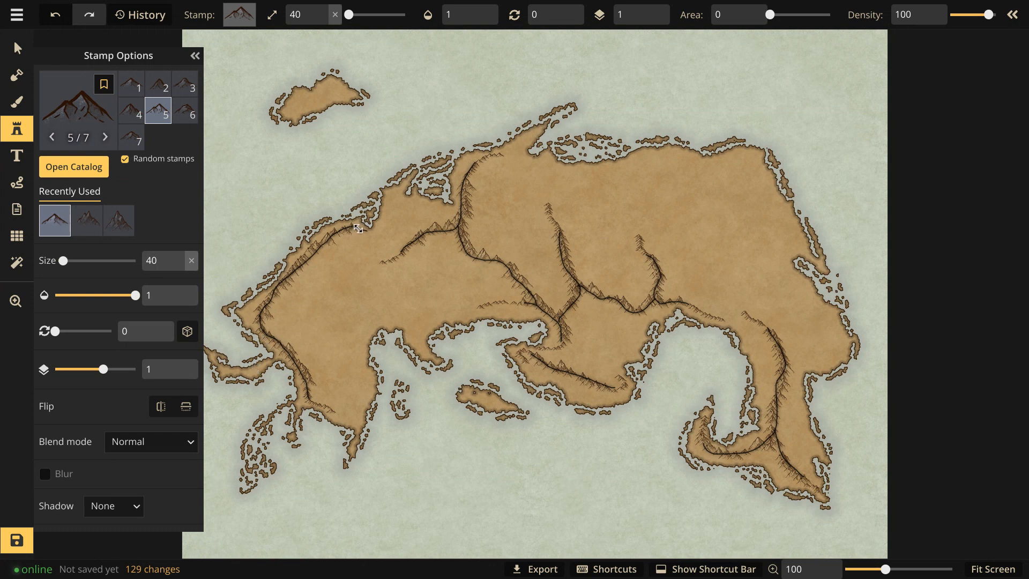
left_click_drag(358, 229, 384, 218)
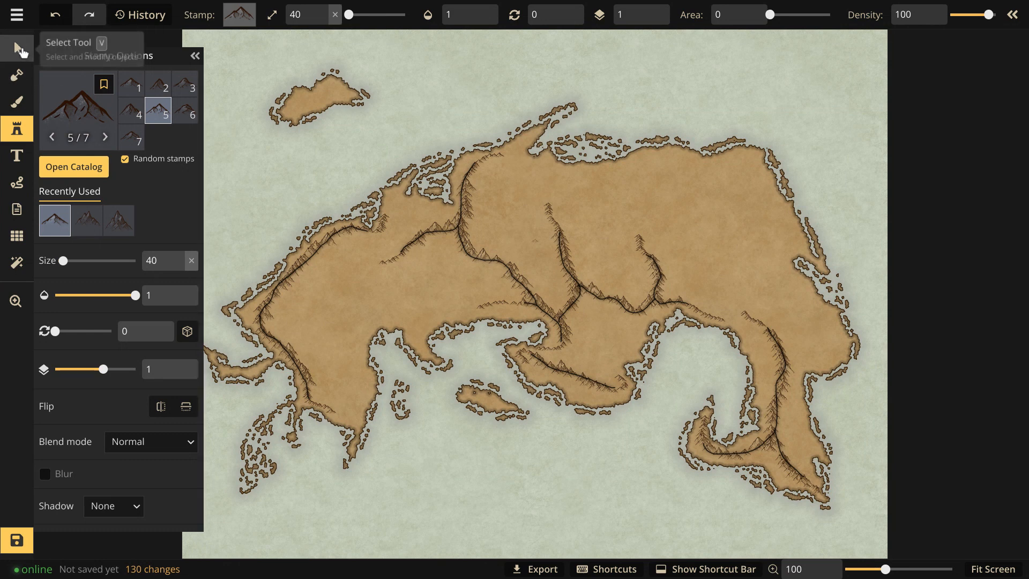
- Select only the mountain guide paths across the whole continent and delete them, keeping the stamps
left_click(19, 49)
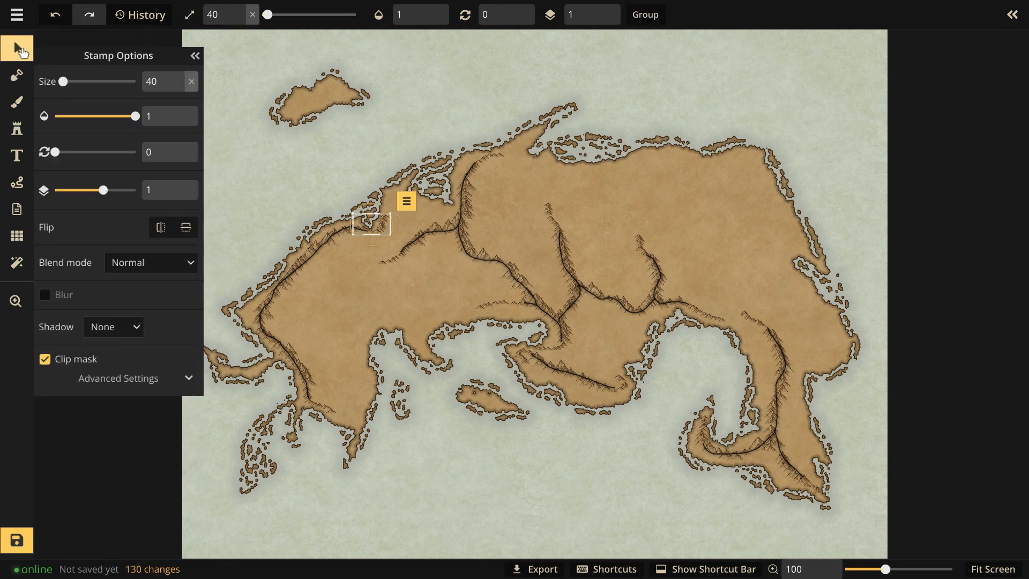
left_click(288, 156)
left_click(239, 20)
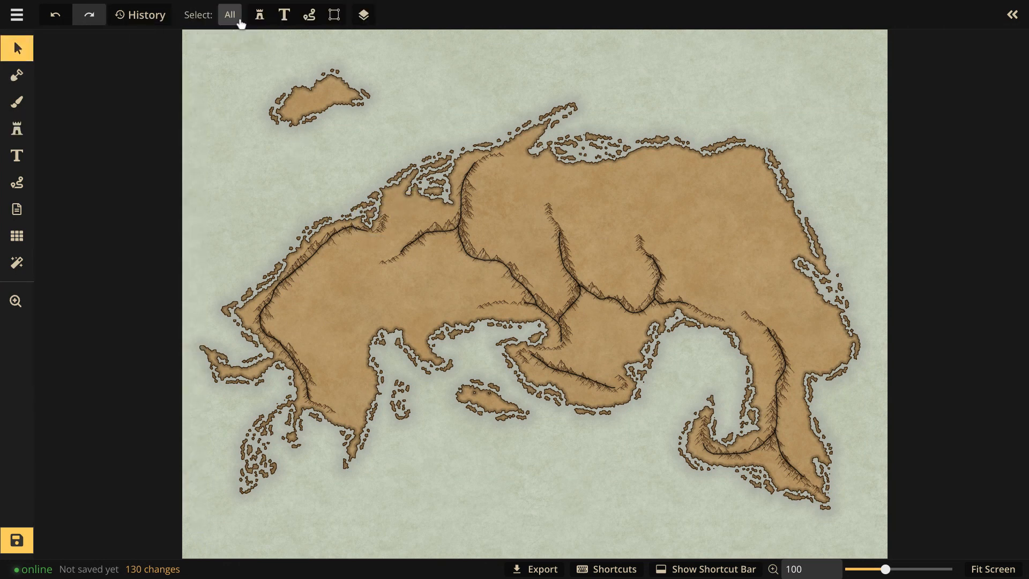
left_click(310, 15)
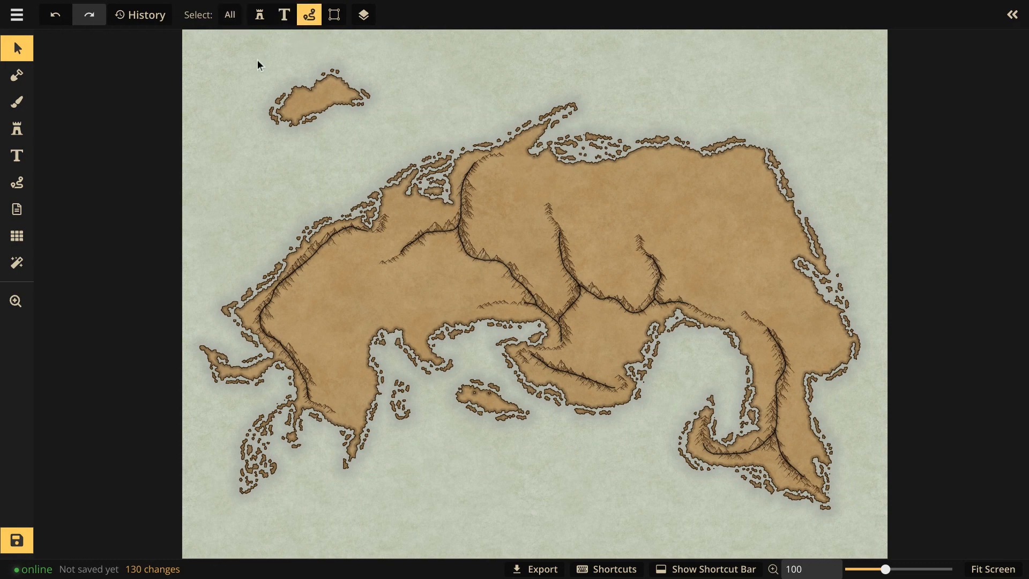
left_click_drag(258, 61, 782, 467)
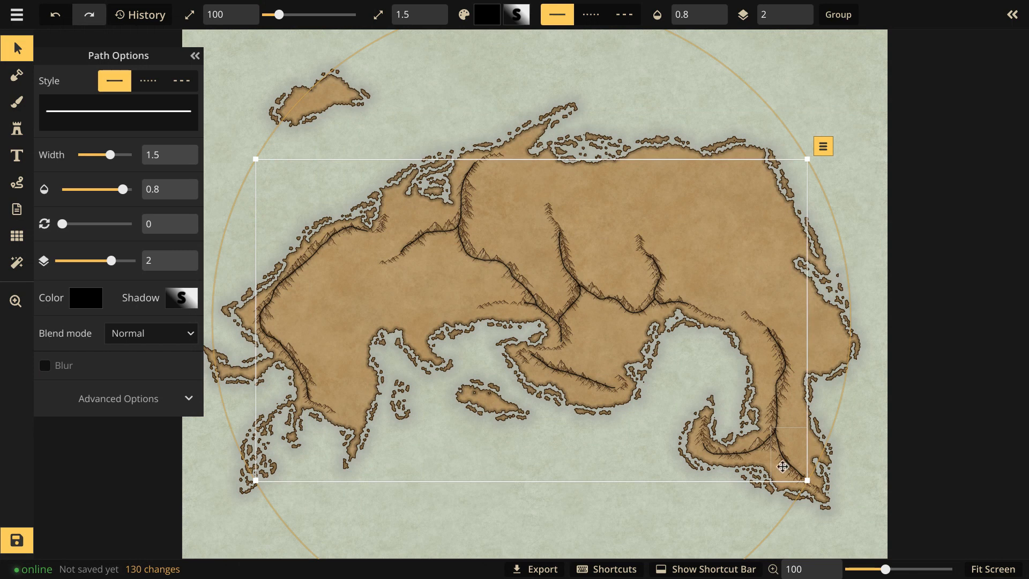
key("Delete")
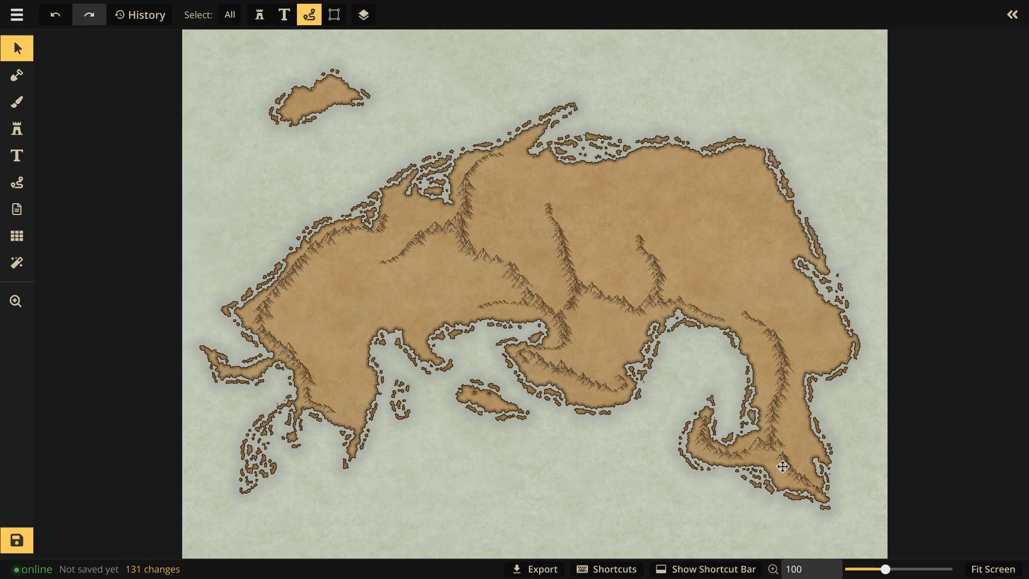
- Switch the stamp to the second Parchment World hills set, with nine variants, for work on the western coast
left_click(6, 306)
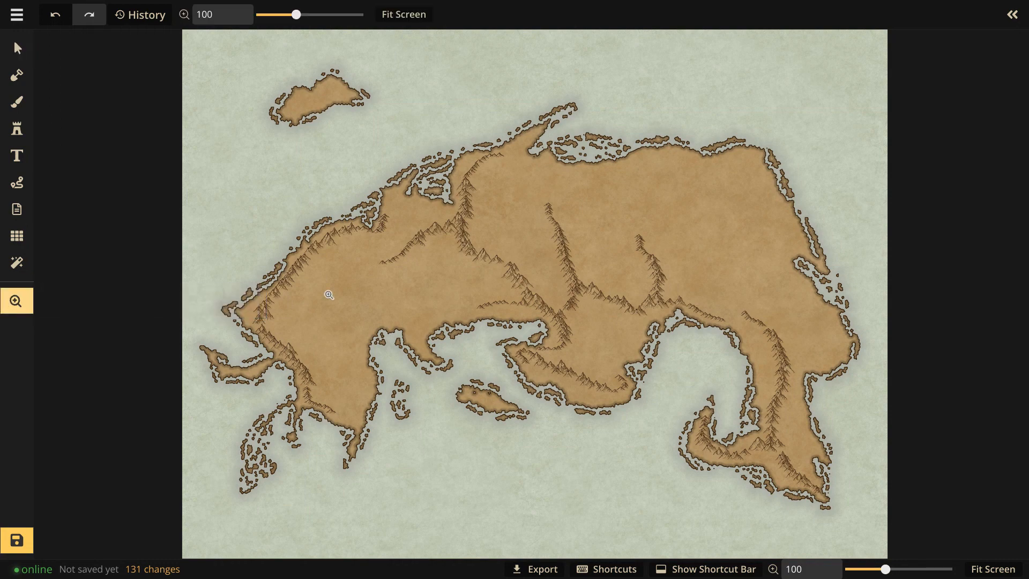
scroll(328, 291, "up", 5)
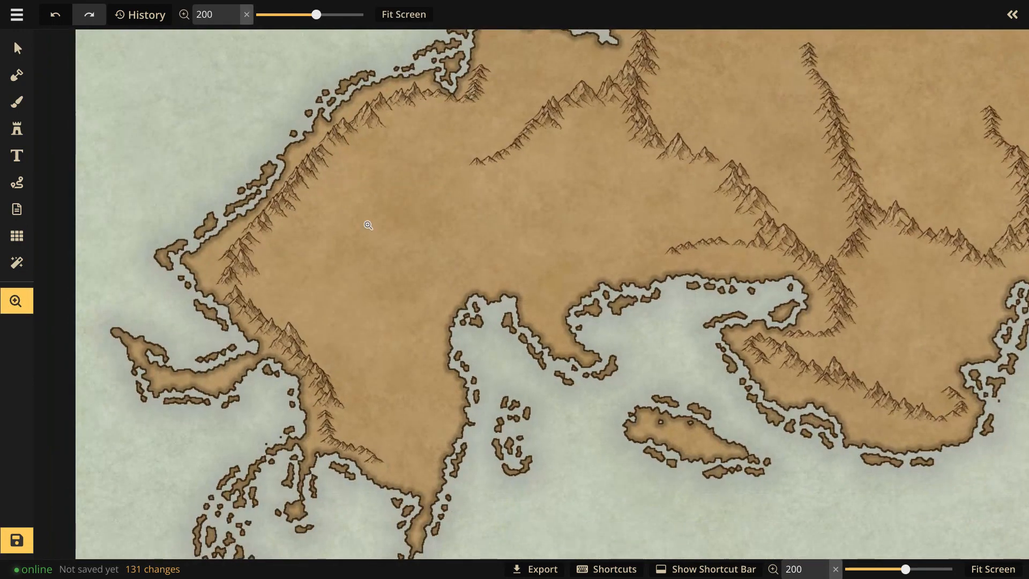
scroll(368, 225, "up", 2)
left_click_drag(368, 225, 414, 245)
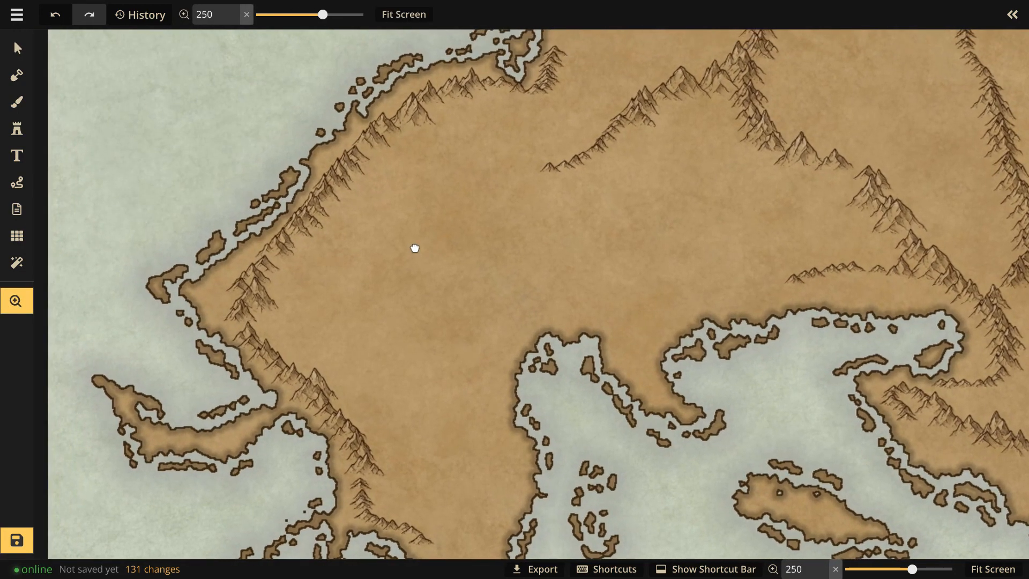
left_click(18, 130)
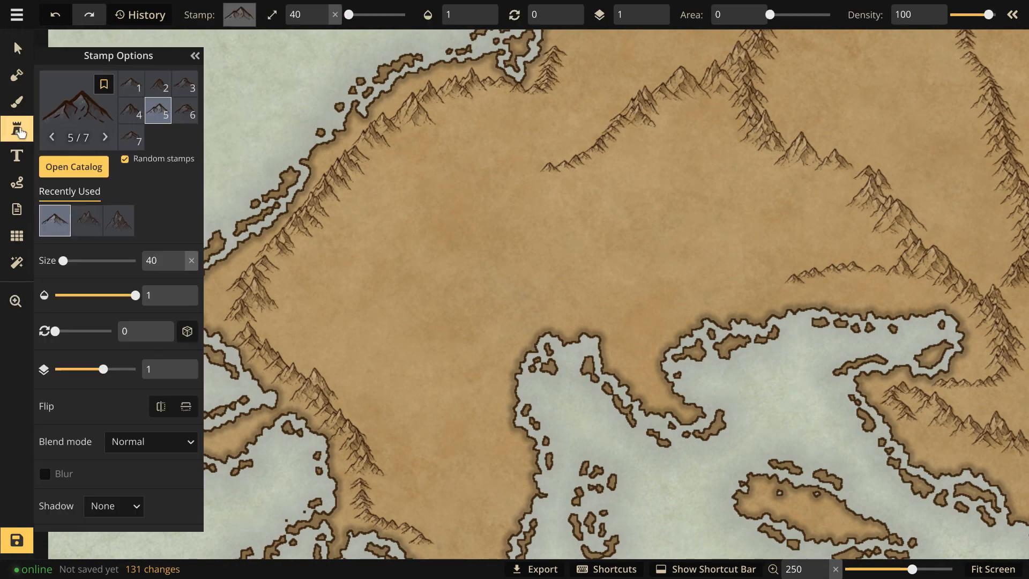
left_click(89, 112)
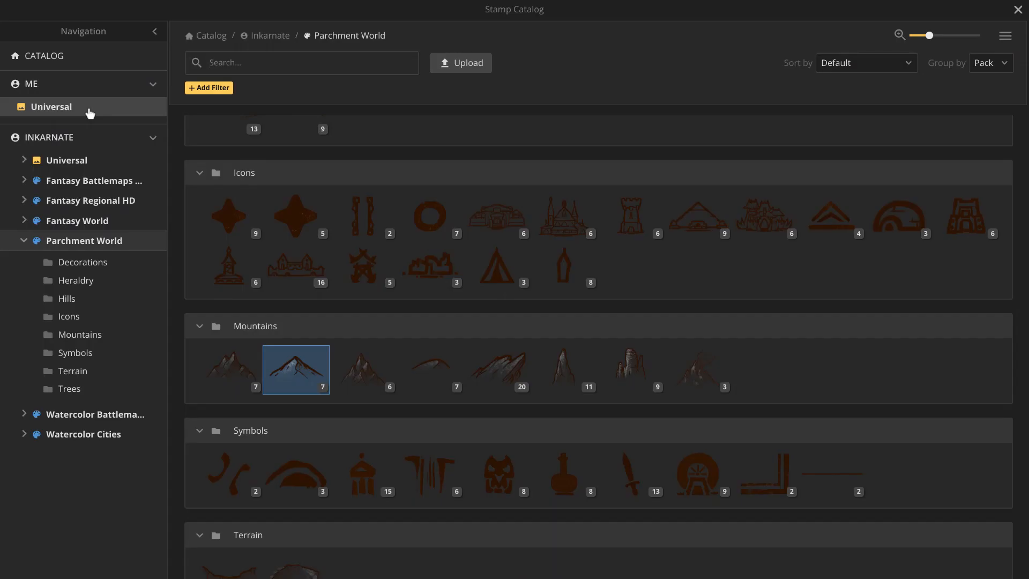
scroll(356, 320, "up", 4)
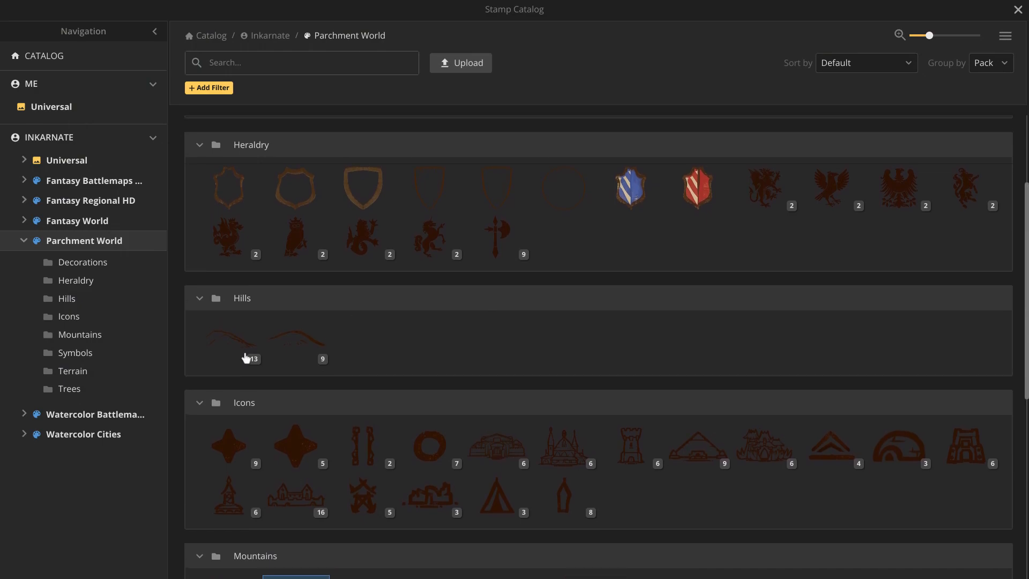
left_click(283, 346)
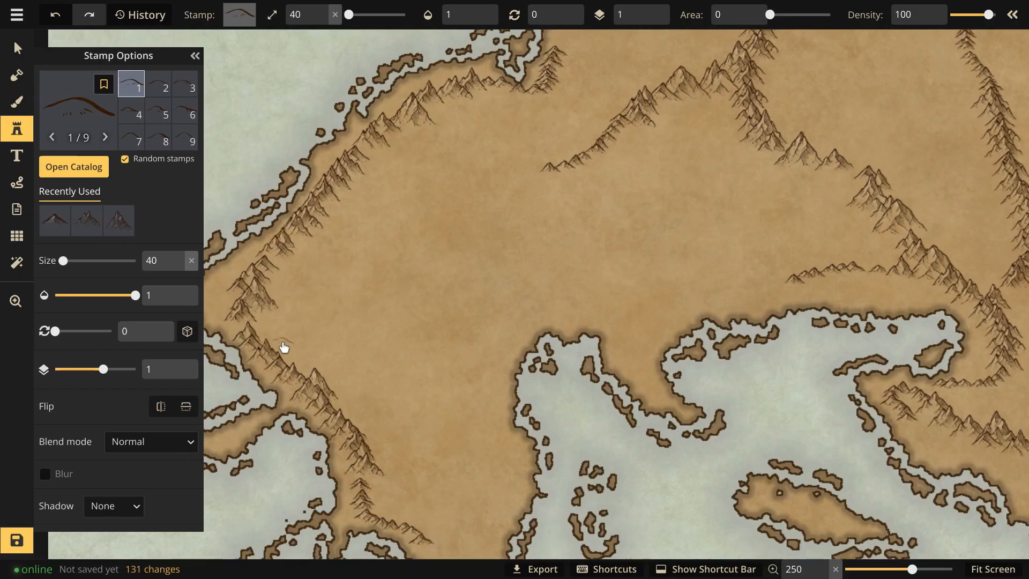
left_click(195, 56)
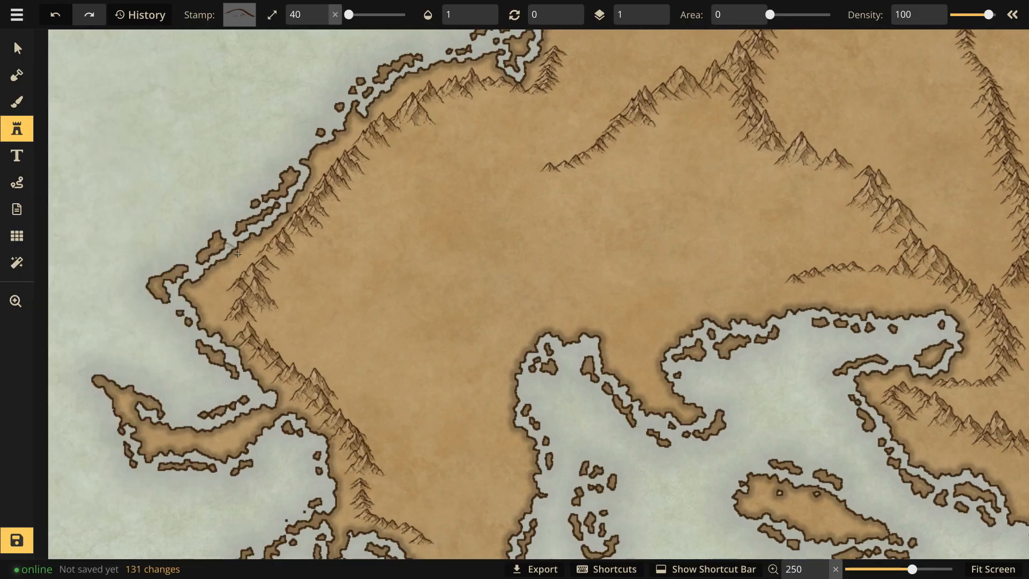
- Place size 40 hill stamps along the edges of the western coastal mountain range
left_click(243, 256)
left_click(240, 271)
left_click(230, 294)
left_click(231, 304)
left_click(239, 338)
left_click(294, 398)
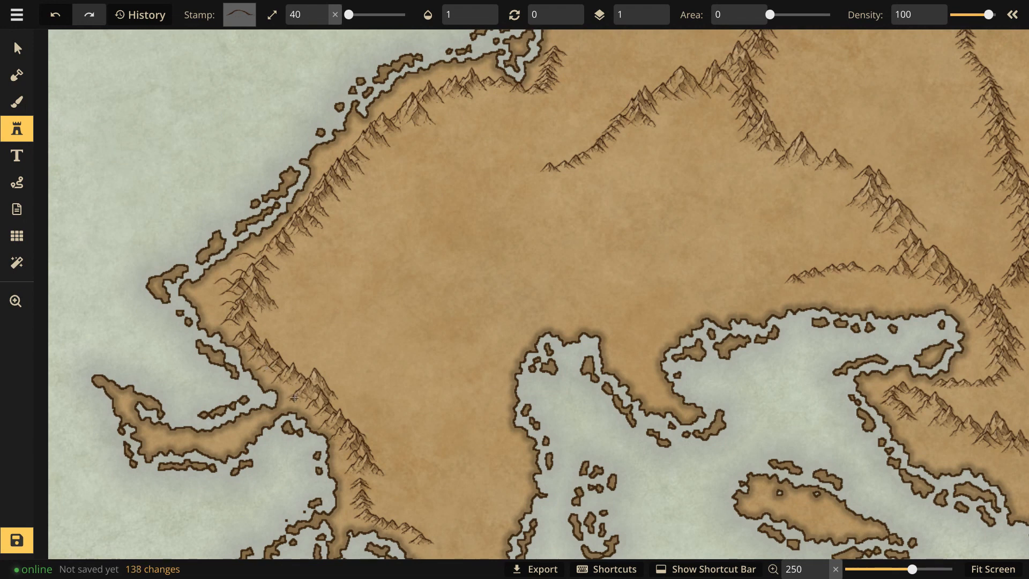
left_click(292, 397)
left_click(374, 151)
left_click(356, 135)
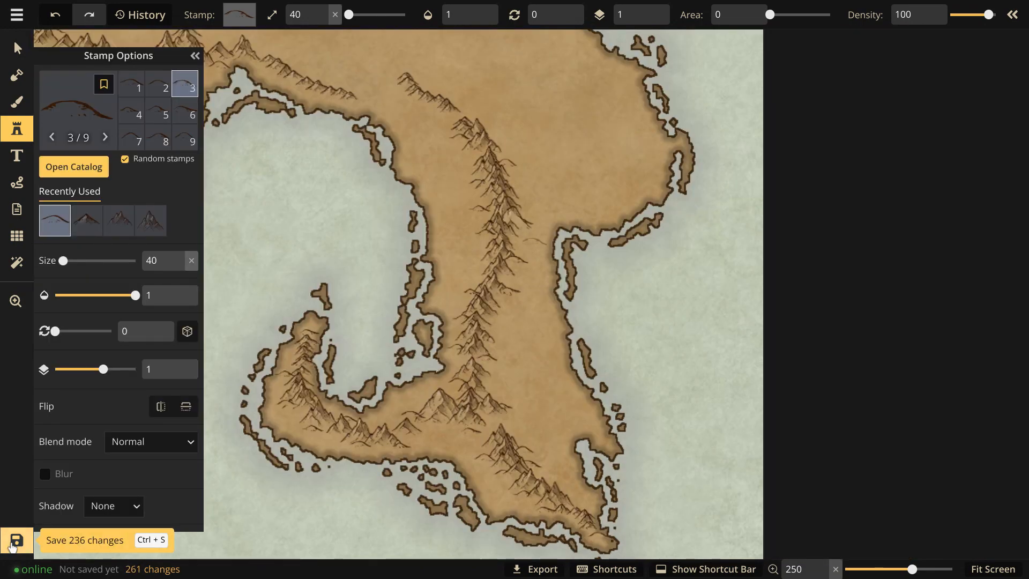
- Save the map under the name "Youtube"
left_click(11, 542)
key("BackSpace")
key("BackSpace")
key("BackSpace")
key("BackSpace")
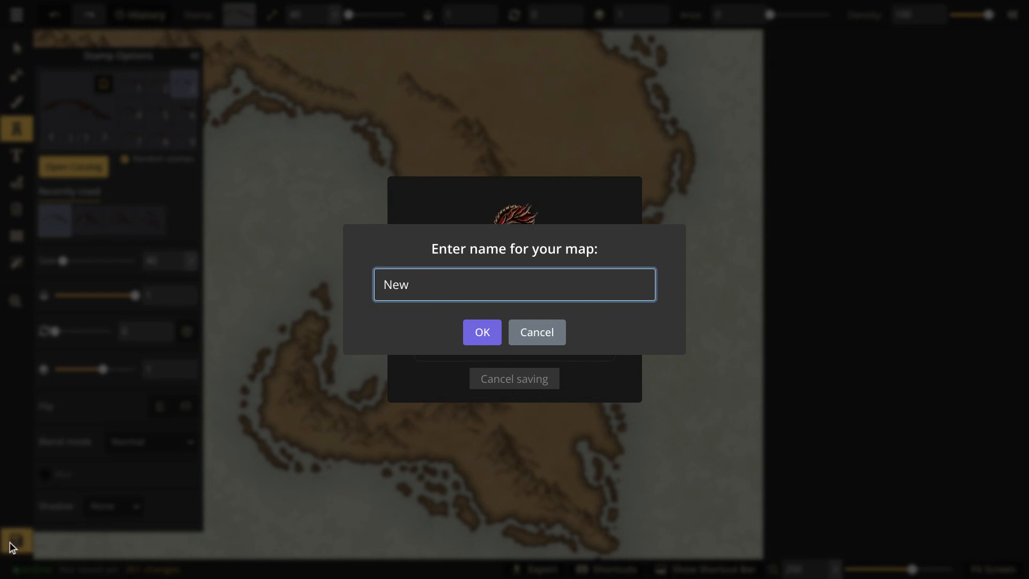
key("BackSpace")
key("BackSpace")
key("BackSpace")
type("Youtube")
key("Return")
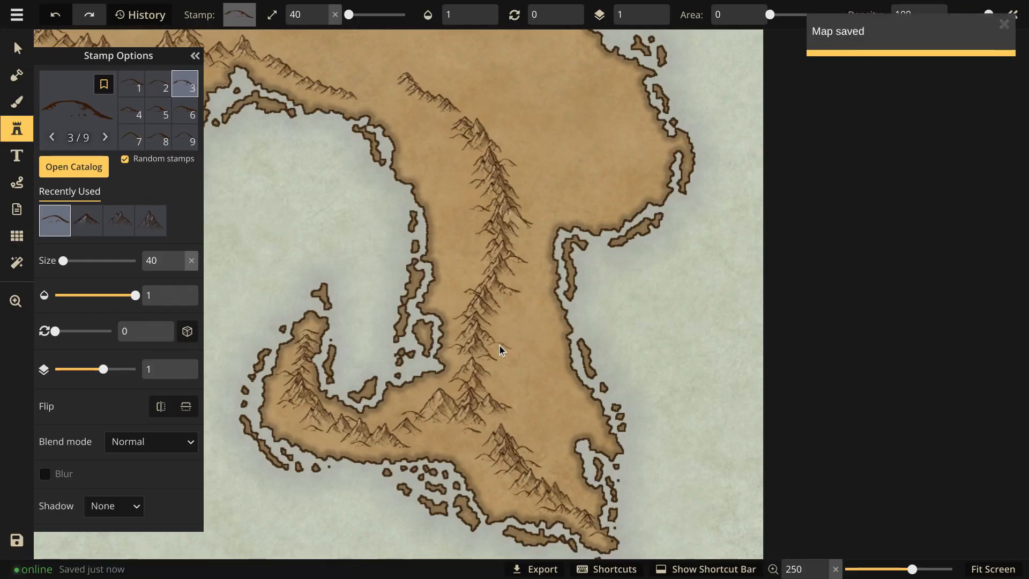
- Choose the first Parchment World hills set, with 13 variants, and stamp a small hill cluster in the continent's northeastern interior
left_click(195, 56)
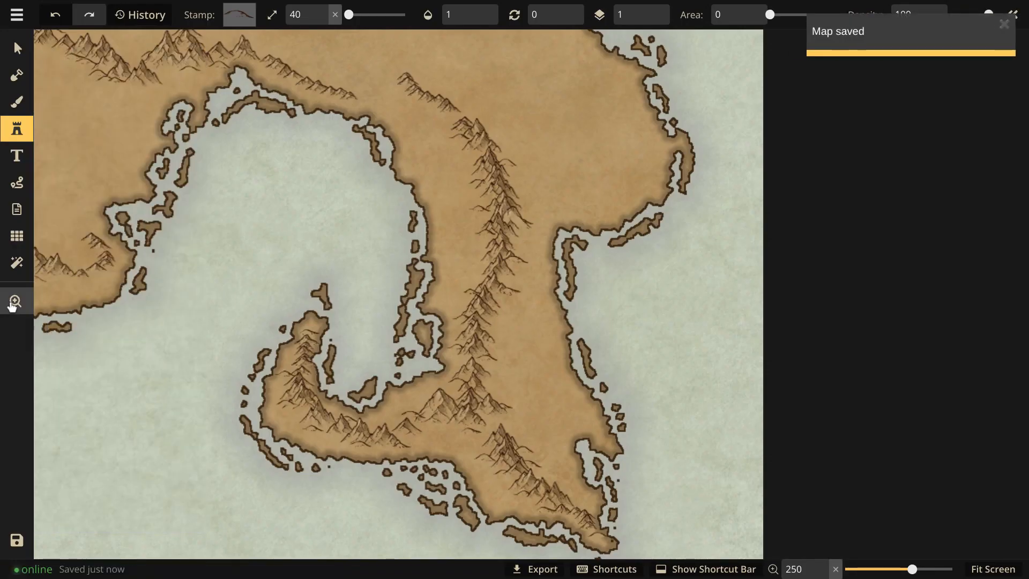
left_click(987, 568)
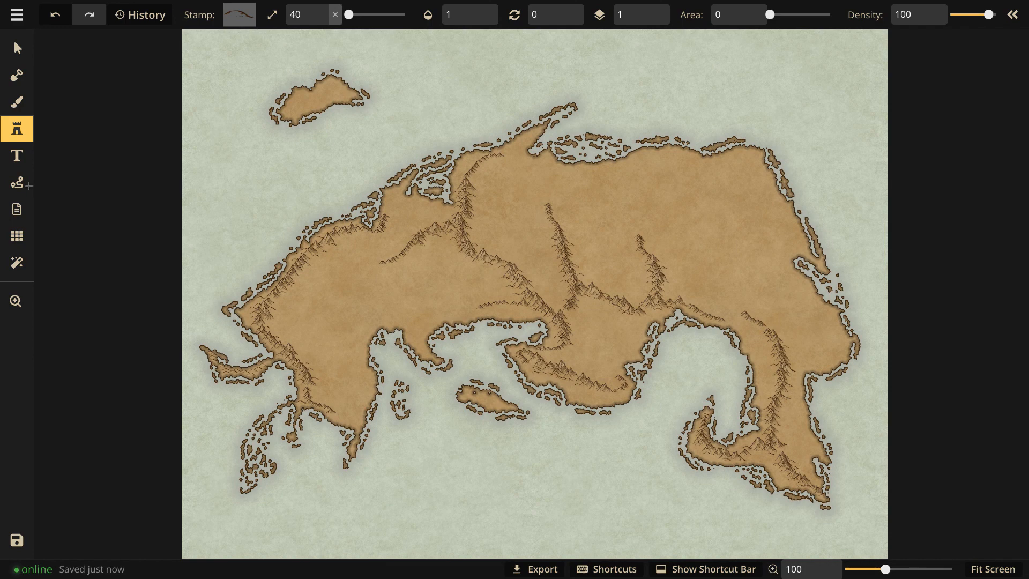
left_click(18, 135)
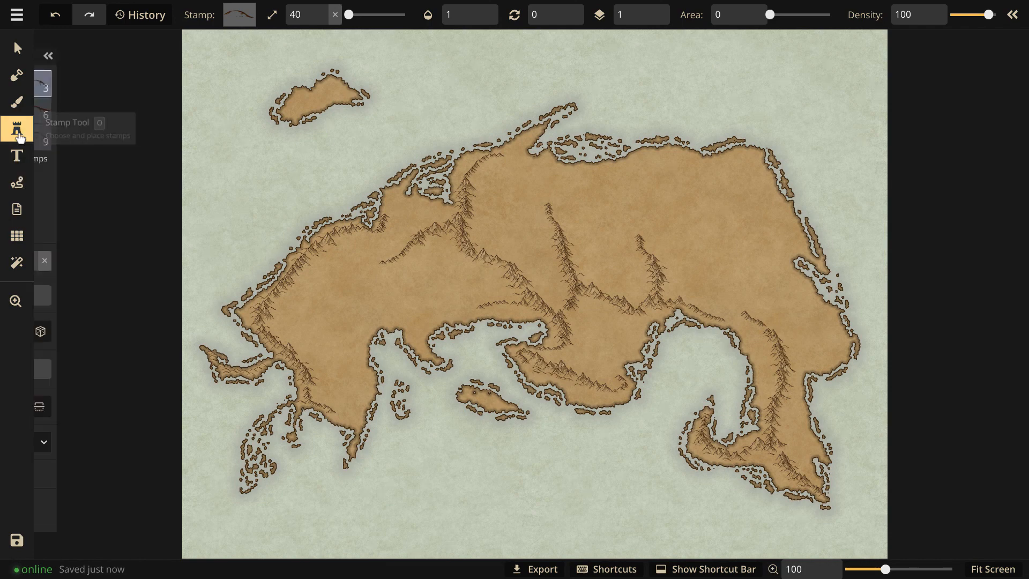
left_click(75, 123)
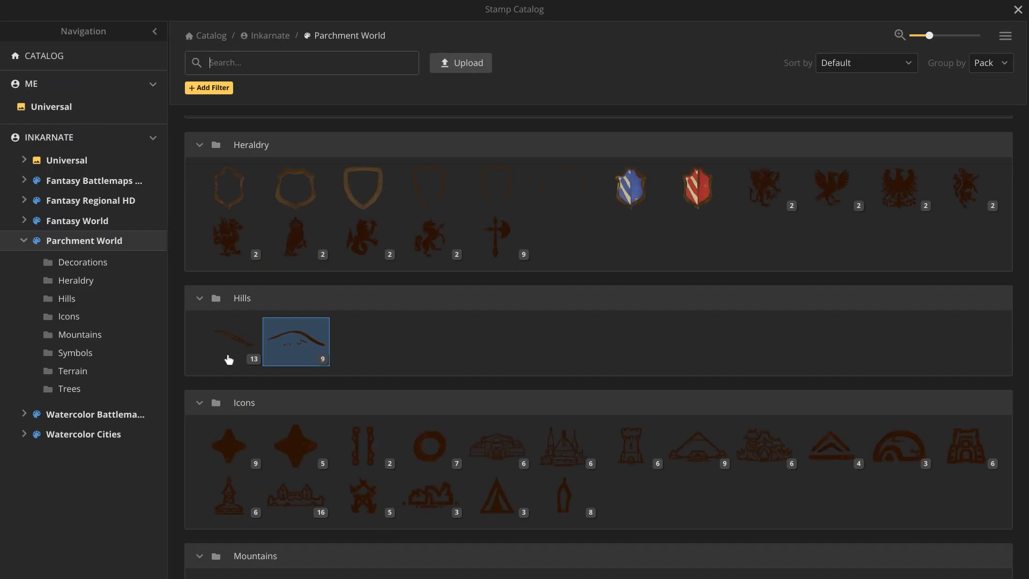
left_click(228, 347)
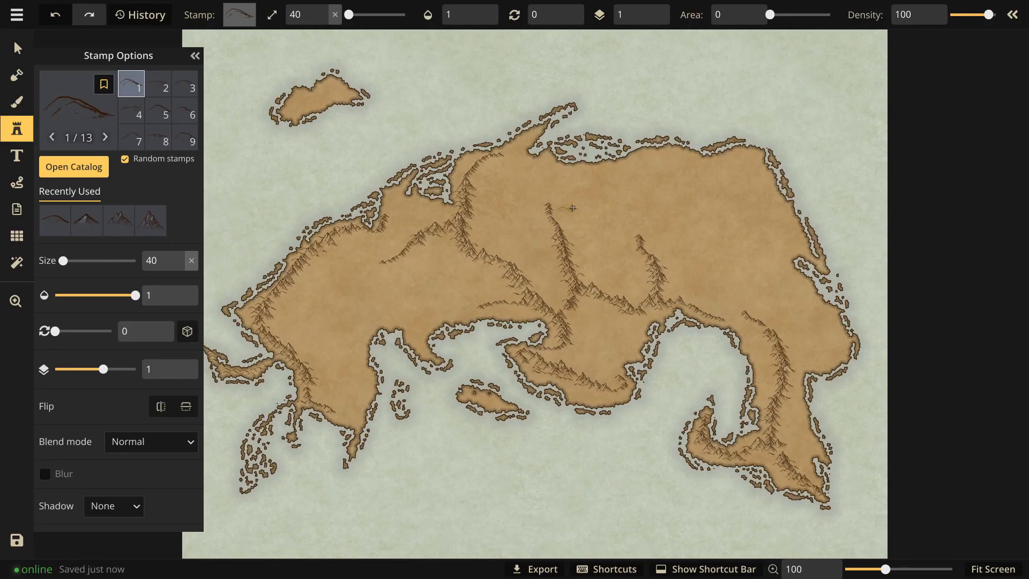
left_click(662, 186)
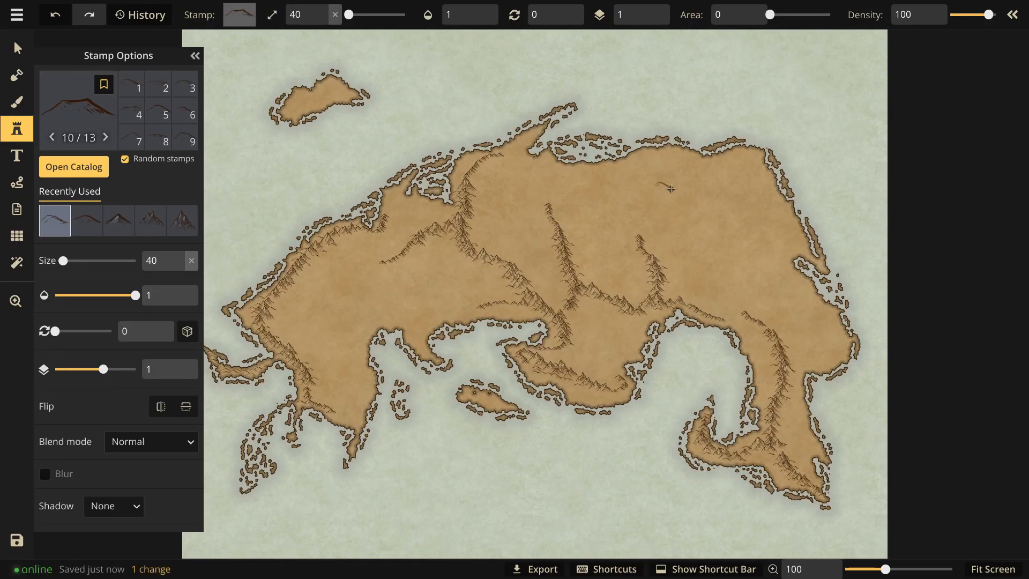
left_click(662, 188)
left_click(662, 190)
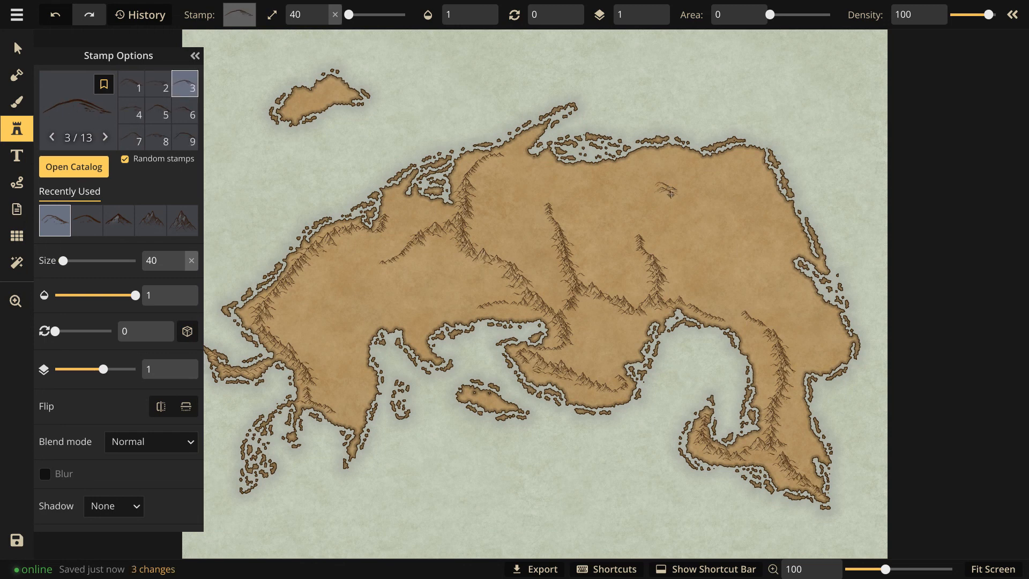
left_click(669, 193)
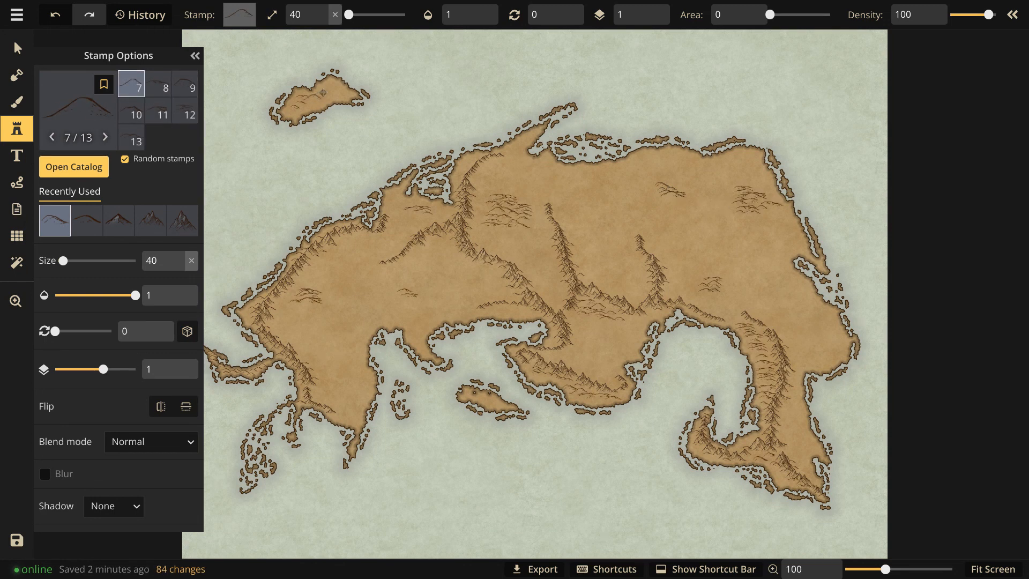
- Add more hill stamps to the island off the continent's northwestern coast
left_click(324, 92)
left_click(326, 94)
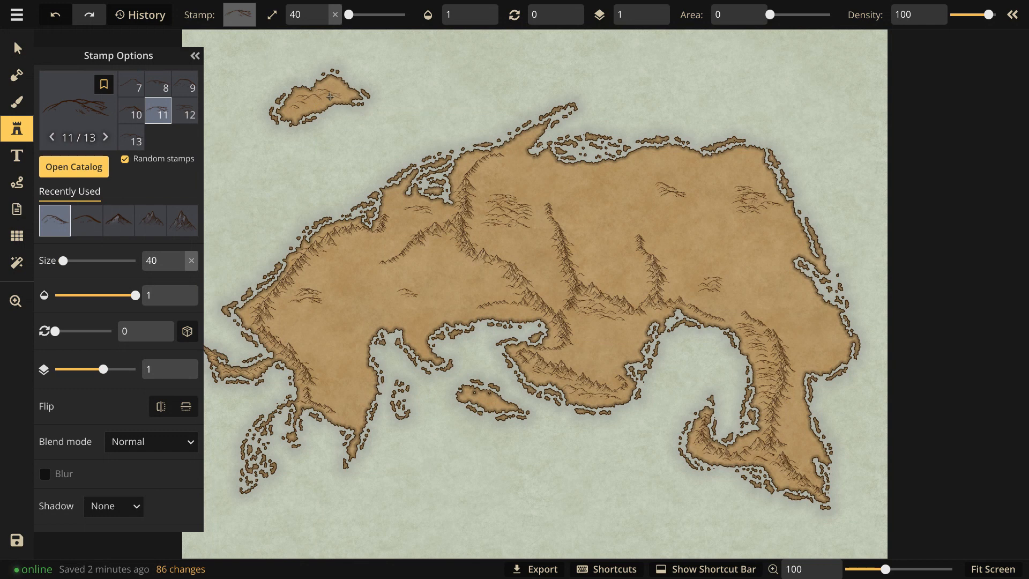
left_click(216, 100)
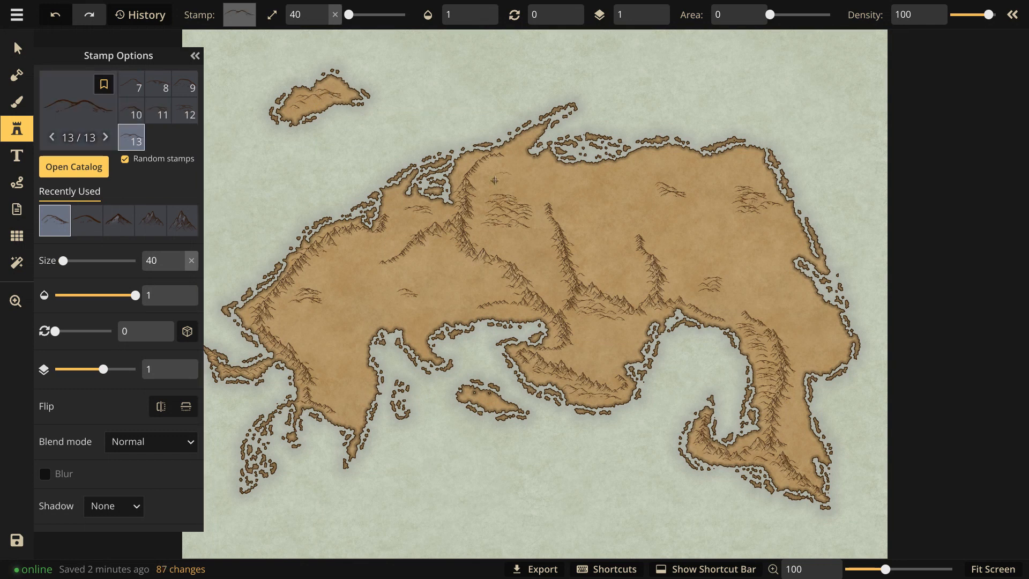
- Choose the first Parchment World terrain stamp set, with 24 variants
left_click(82, 124)
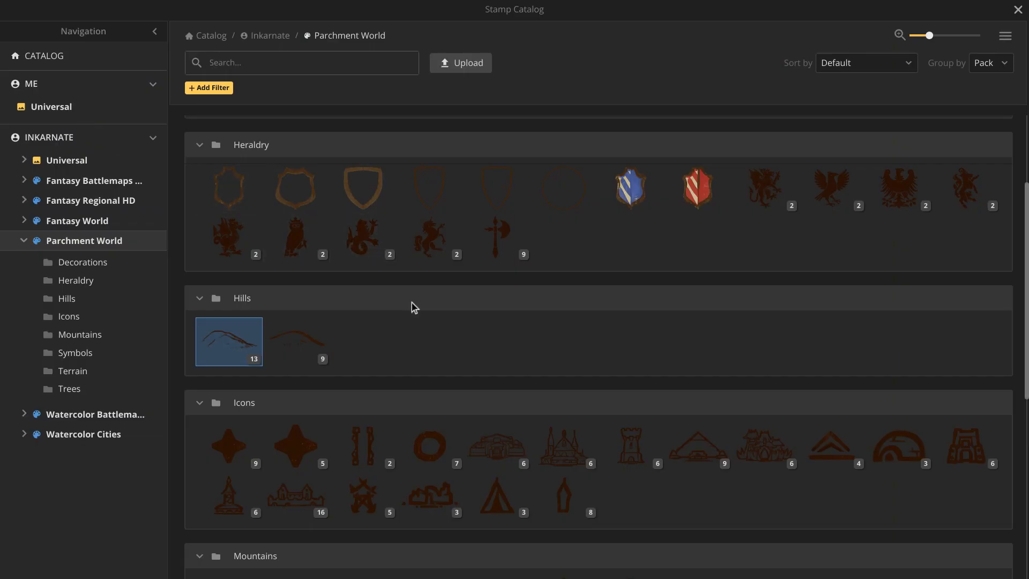
scroll(412, 303, "down", 6)
scroll(376, 327, "down", 1)
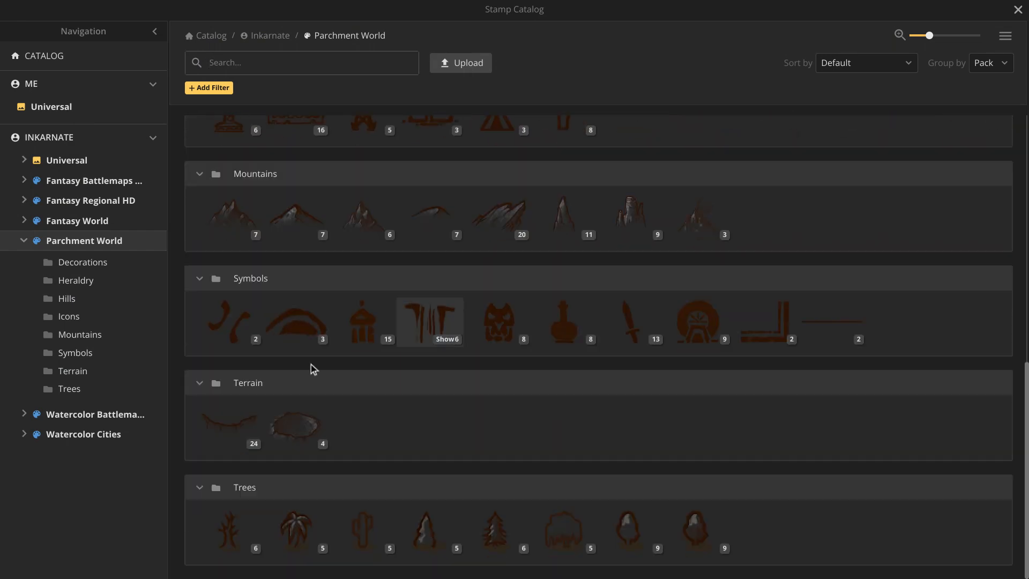
left_click(243, 423)
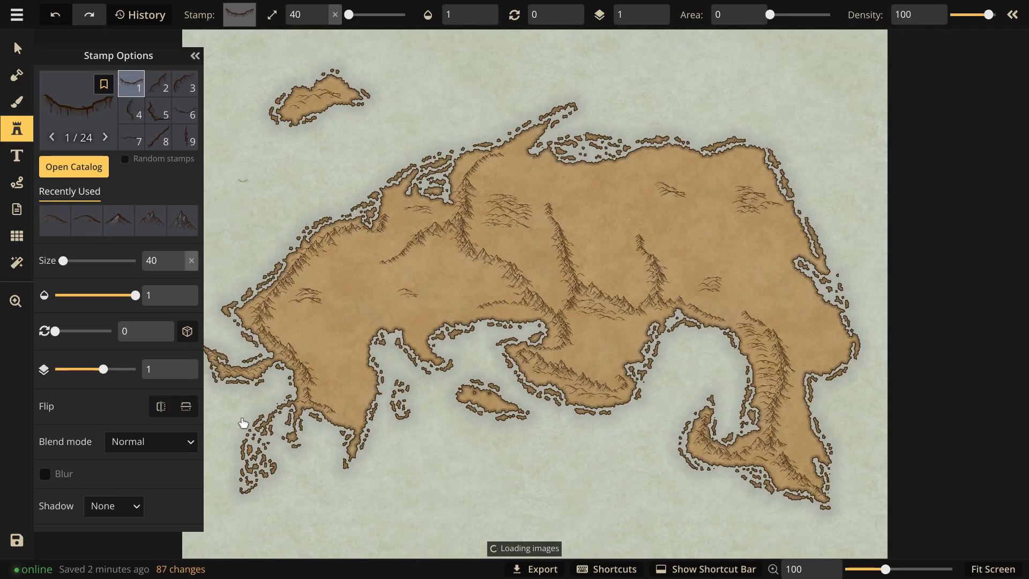
- Choose cliff variant 12 of the terrain set and stamp it on the coastal side of the western mountain range's southern stretch
left_click(24, 305)
scroll(278, 337, "up", 5)
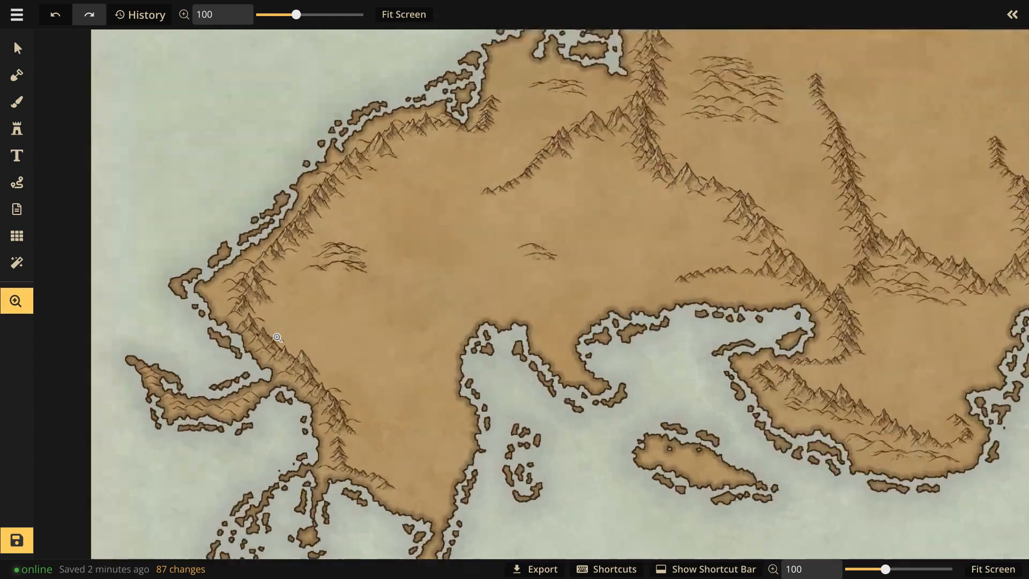
left_click_drag(279, 340, 405, 260)
scroll(304, 219, "up", 1)
scroll(304, 219, "up", 3)
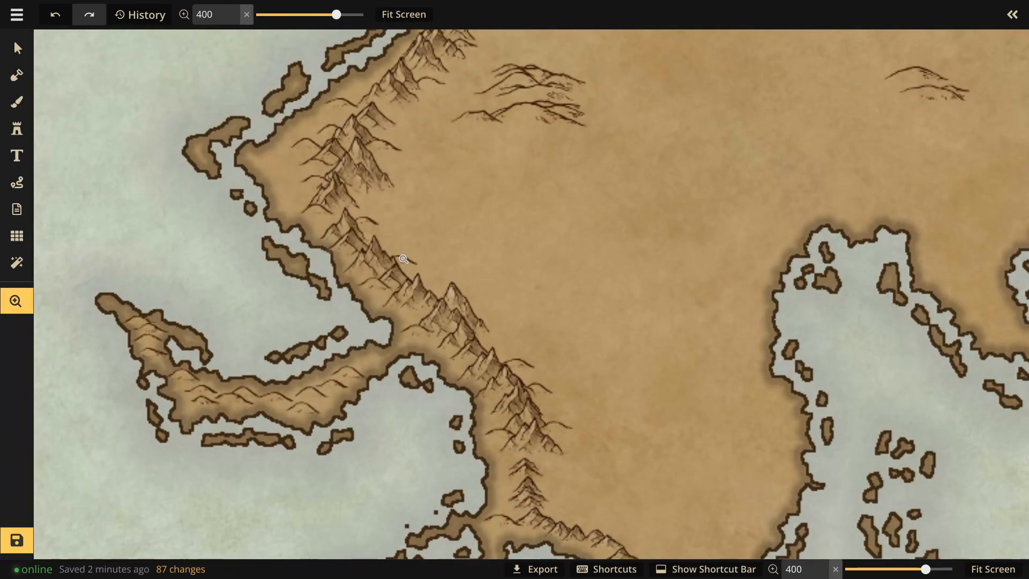
left_click(17, 129)
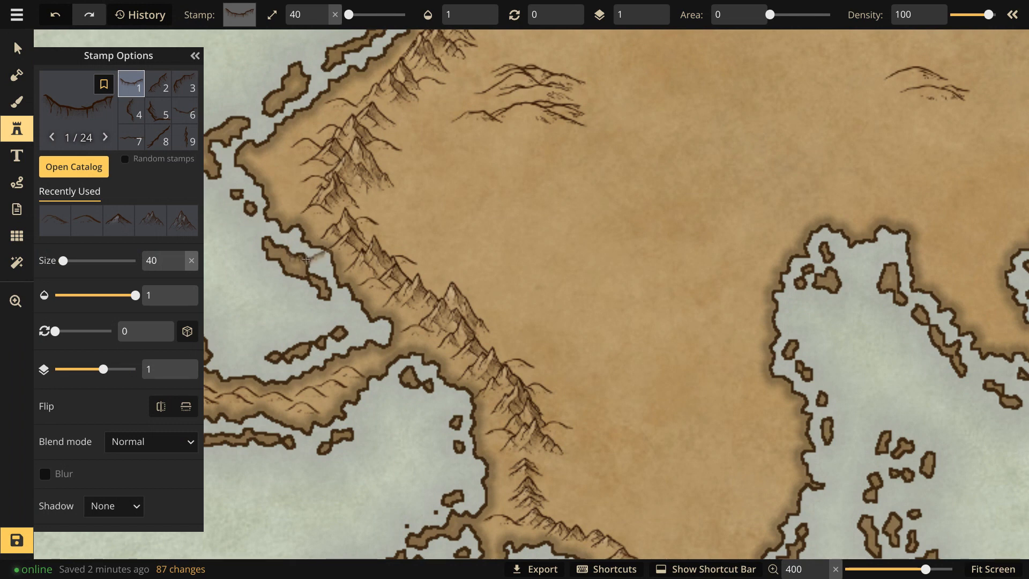
key("Right")
key("Right")
key("Right")
key("Right")
key("Right")
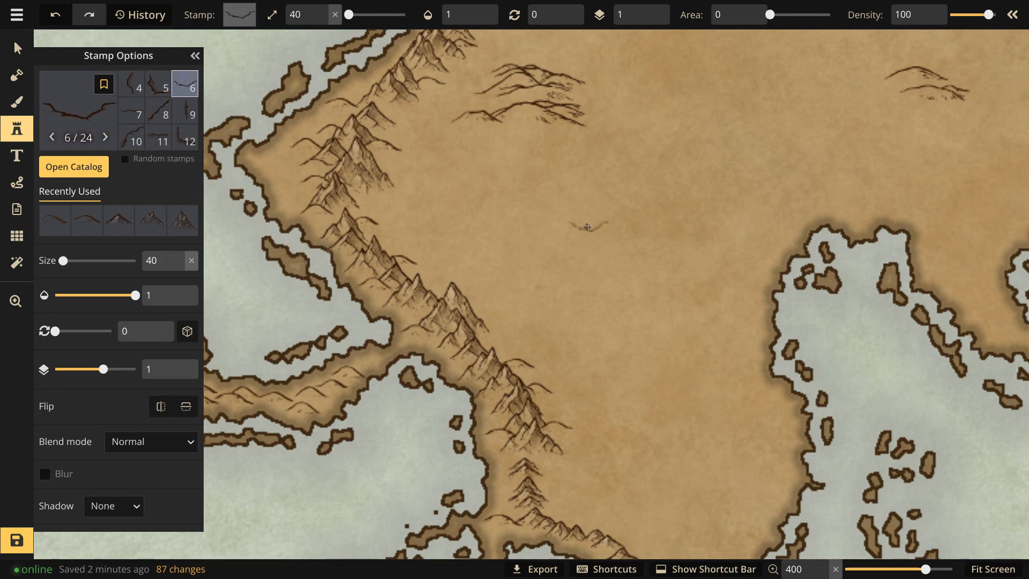
key("Right")
key("Right")
key("Right")
key("Right")
key("Right")
key("Right")
key("Right")
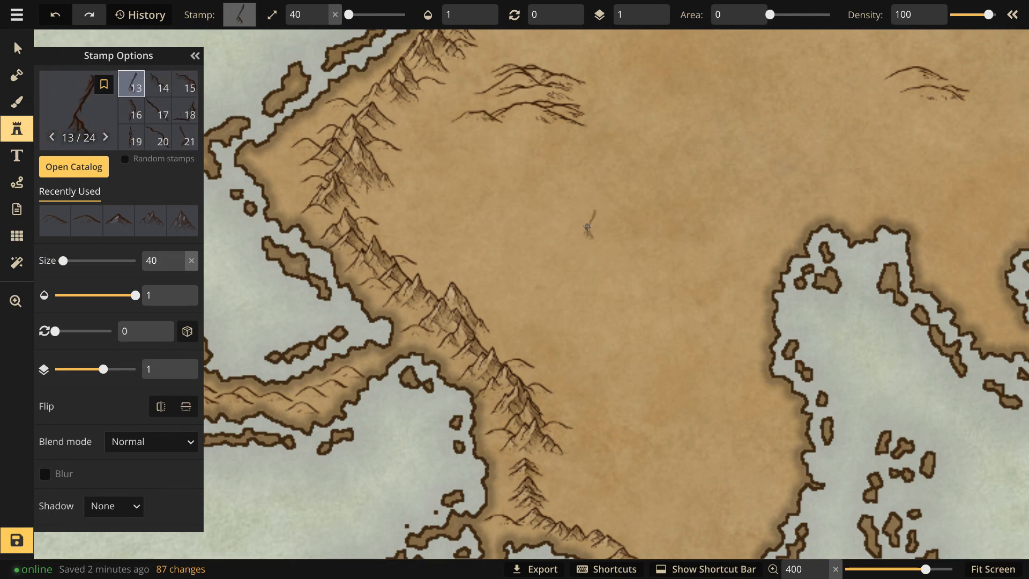
key("Left")
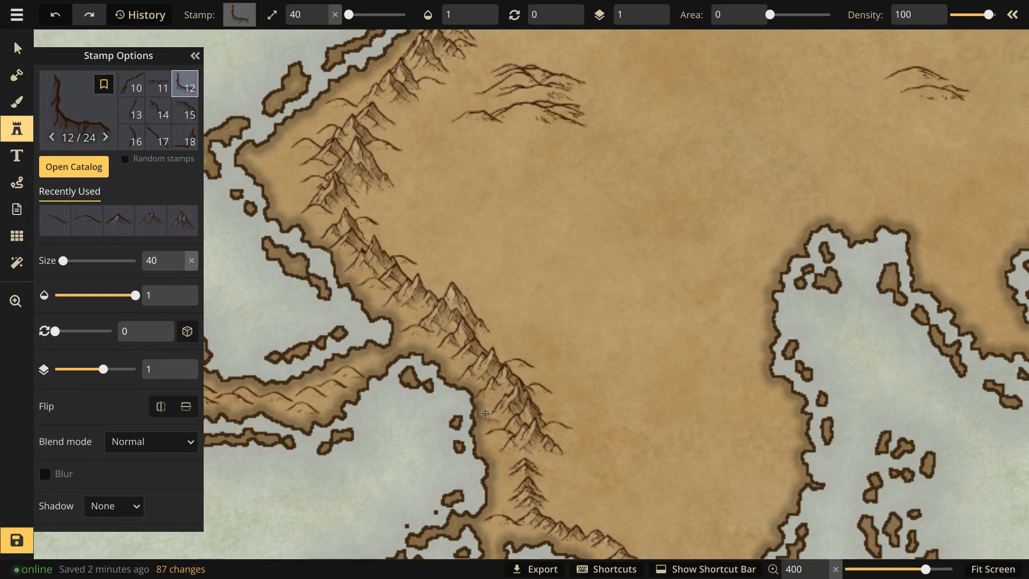
left_click(485, 410)
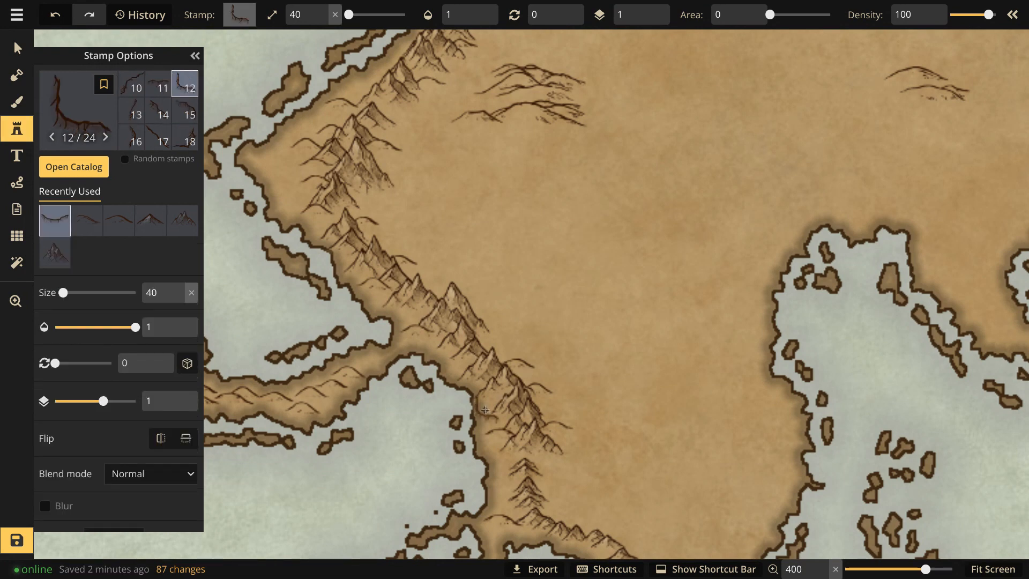
- Stamp cliff variant 22 at the eastern foot of the large peak in the western mountain range
key("Right")
key("Right")
key("Right")
key("Right")
key("Right")
key("Right")
key("Right")
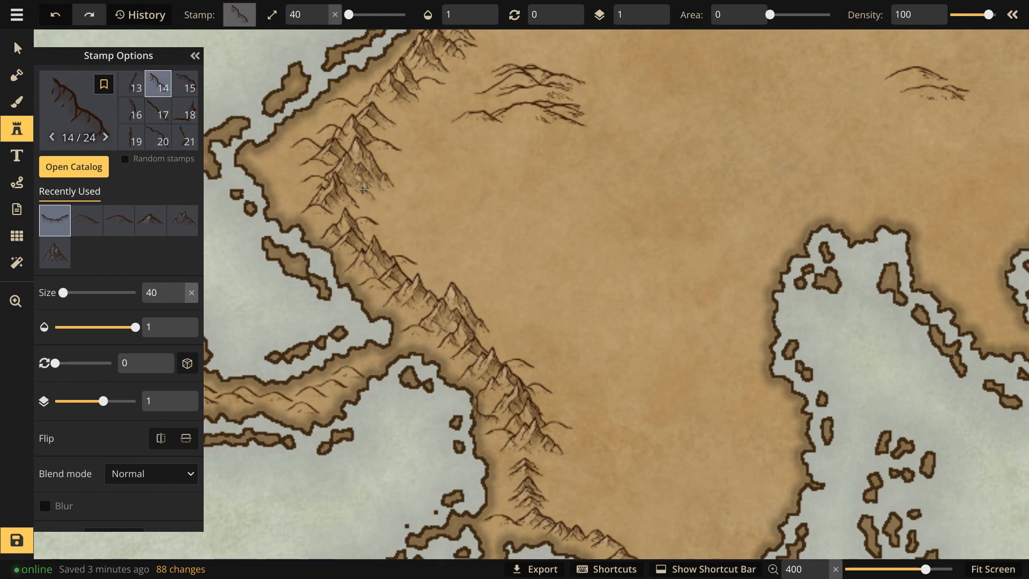
key("Right")
key("Right")
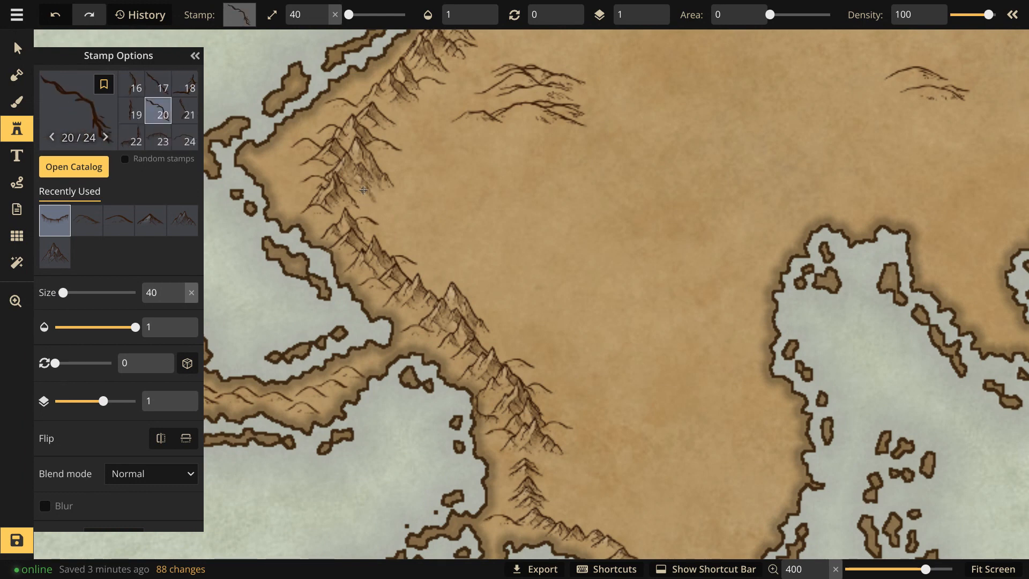
key("Right")
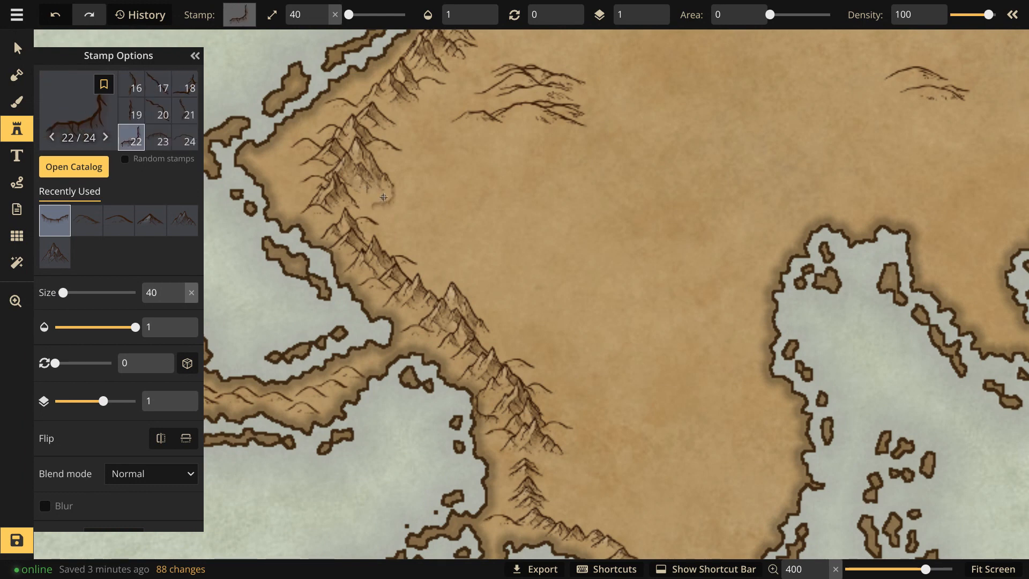
left_click(384, 197)
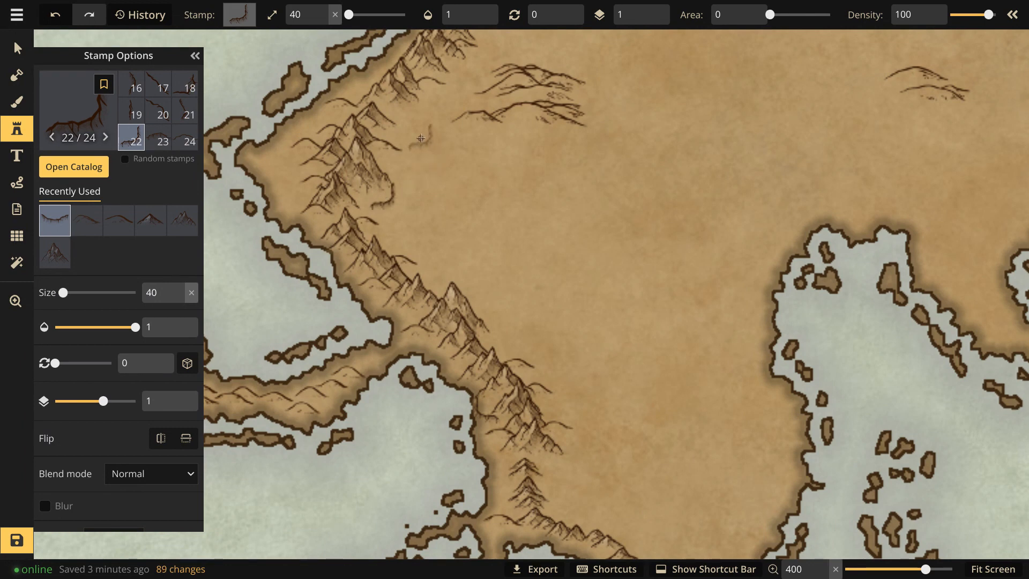
- Stamp cliff variant 21 at the southeastern foot of the western mountain range, just above its small southern peaks
key("Right")
key("Right")
key("Left")
key("Left")
key("Left")
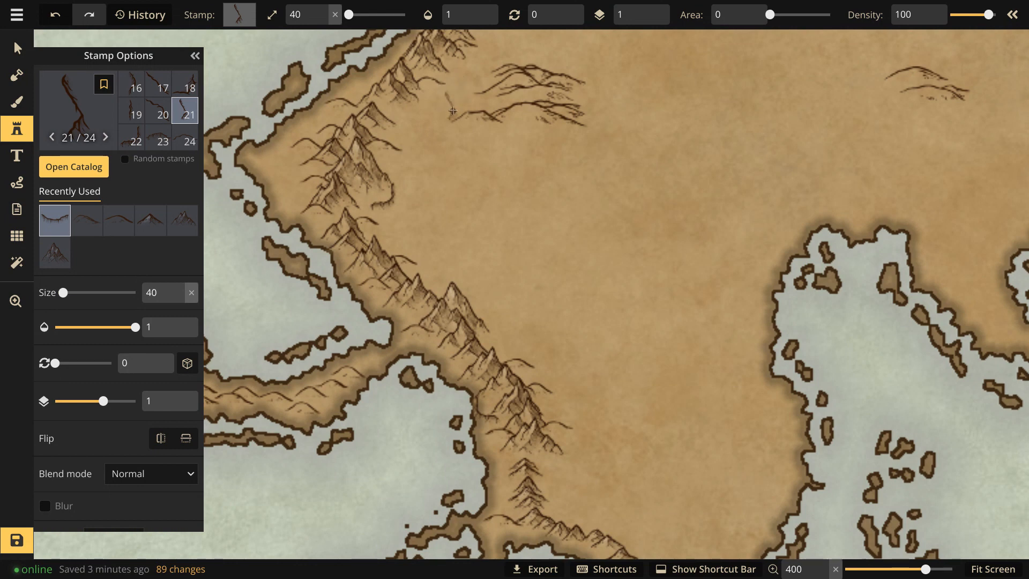
left_click(568, 467)
- Stamp cliff variant 23 along the northern shore of the inlet on the continent's southwestern coast
key("Right")
key("Right")
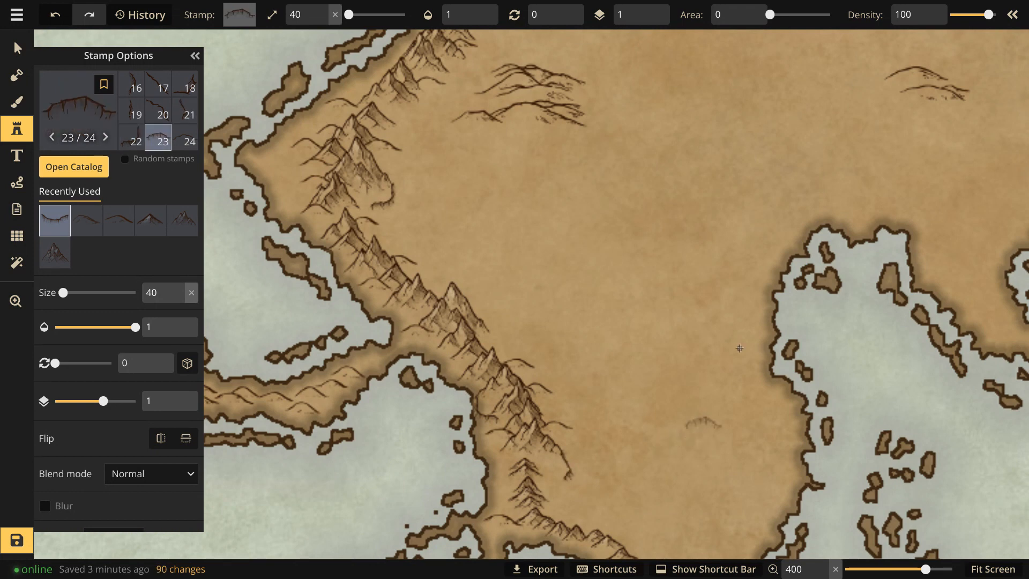
left_click(884, 218)
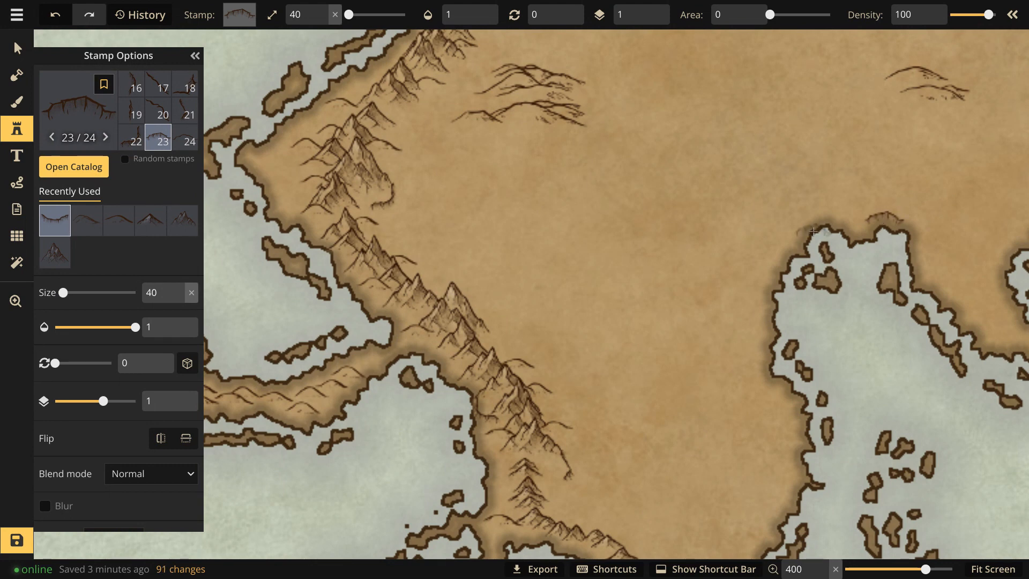
- Extend the inlet's cliff line around its northeastern corner with cliff variant 15
key("Left")
key("Left")
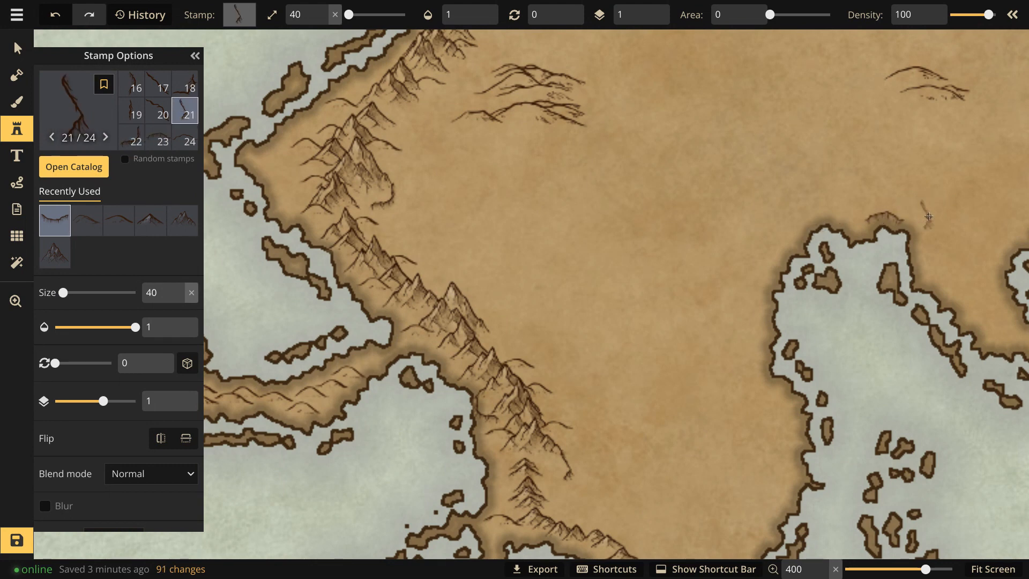
key("Left")
key("Left")
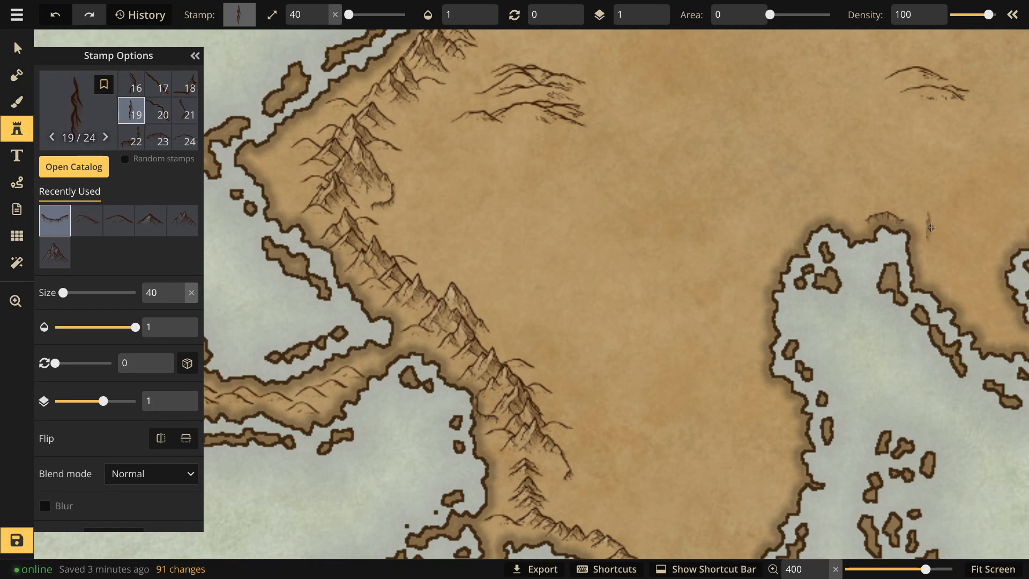
key("Left")
key("Left")
key("Left")
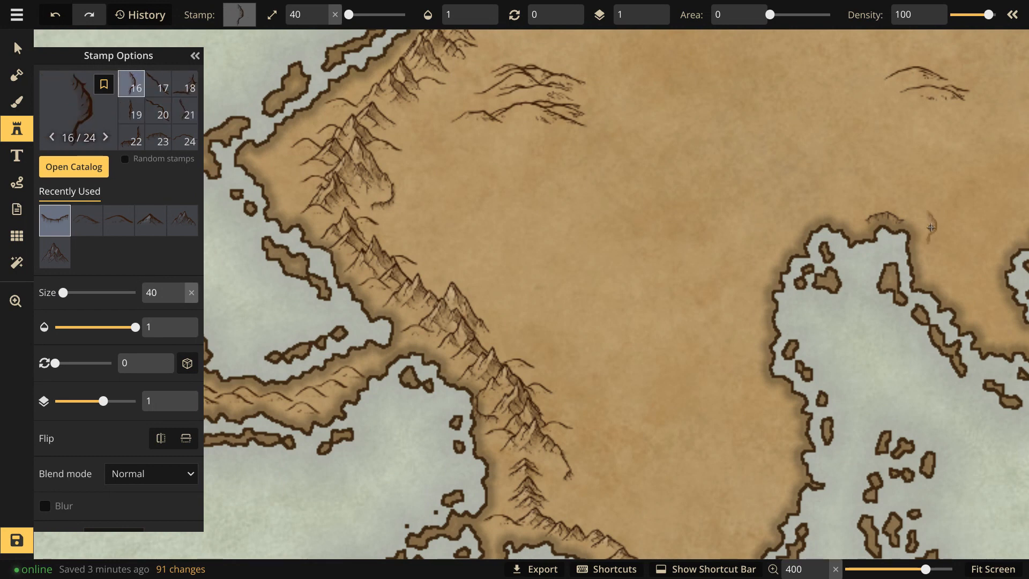
key("Left")
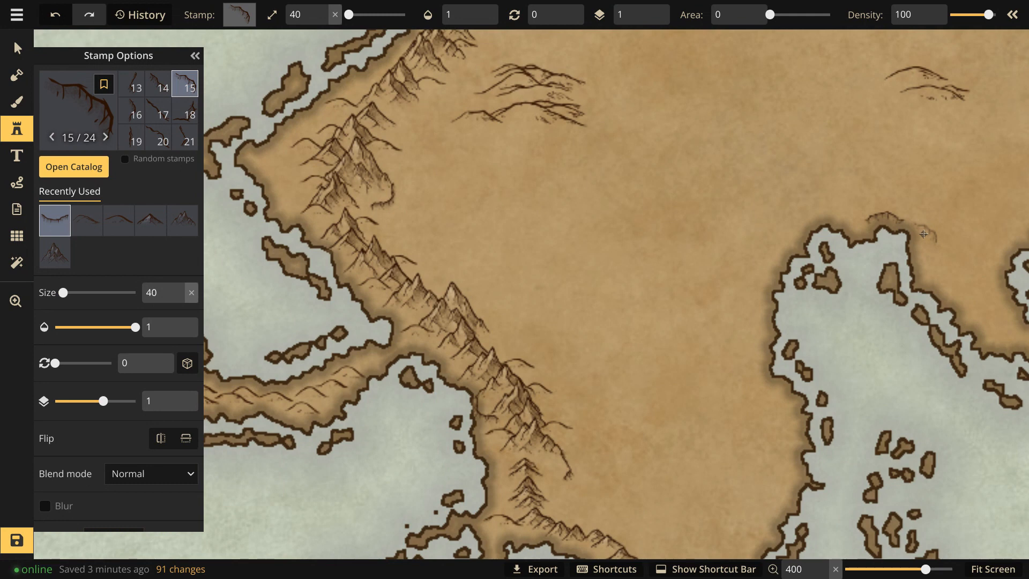
left_click(914, 231)
key("Left")
key("Left")
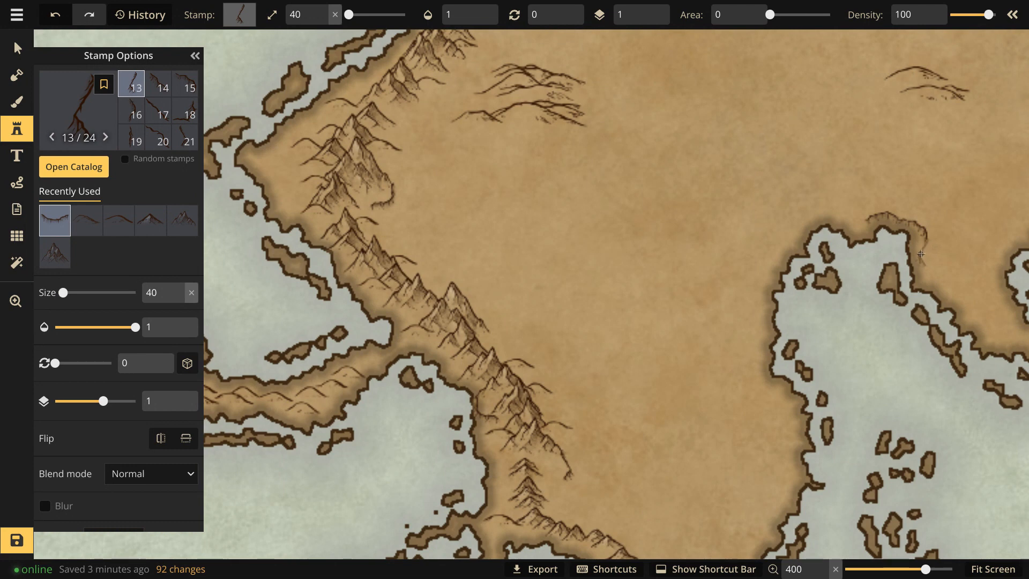
key("Left")
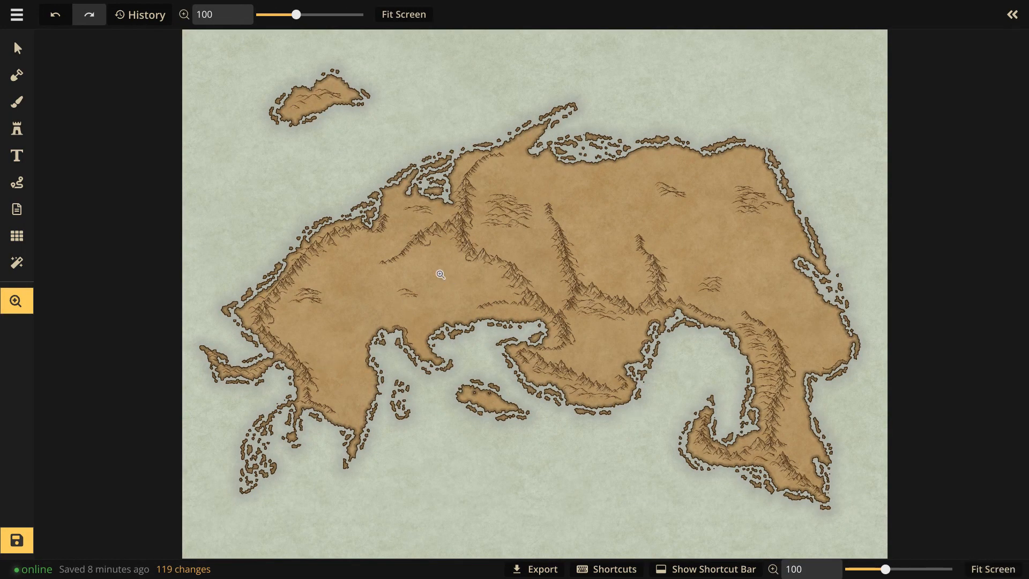
- Start a cliff line in the open plain south of the central mountain arc by joining cliff variants 16 and 15
scroll(441, 274, "up", 10)
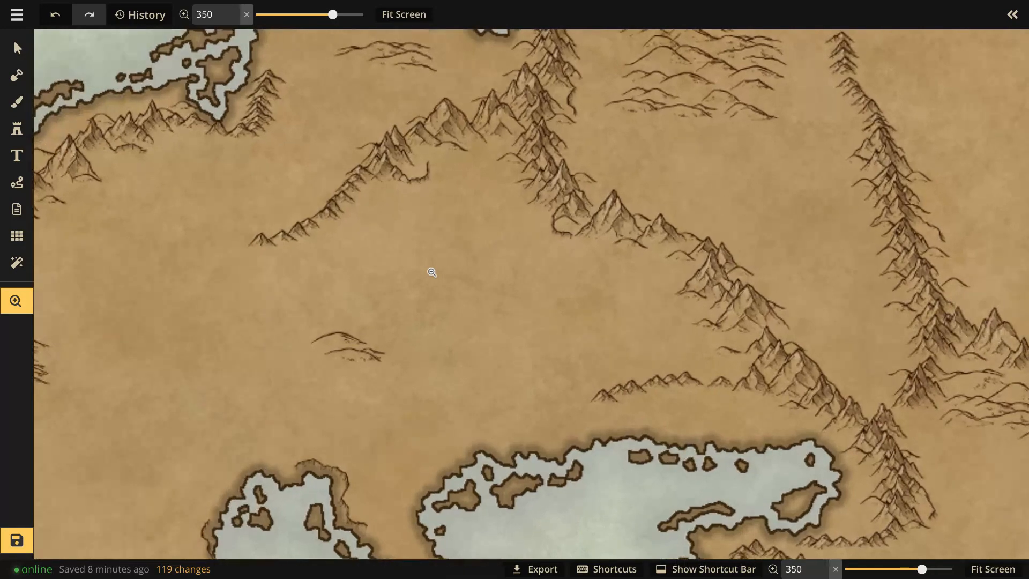
left_click_drag(432, 272, 439, 298)
scroll(379, 371, "up", 2)
scroll(438, 296, "up", 2)
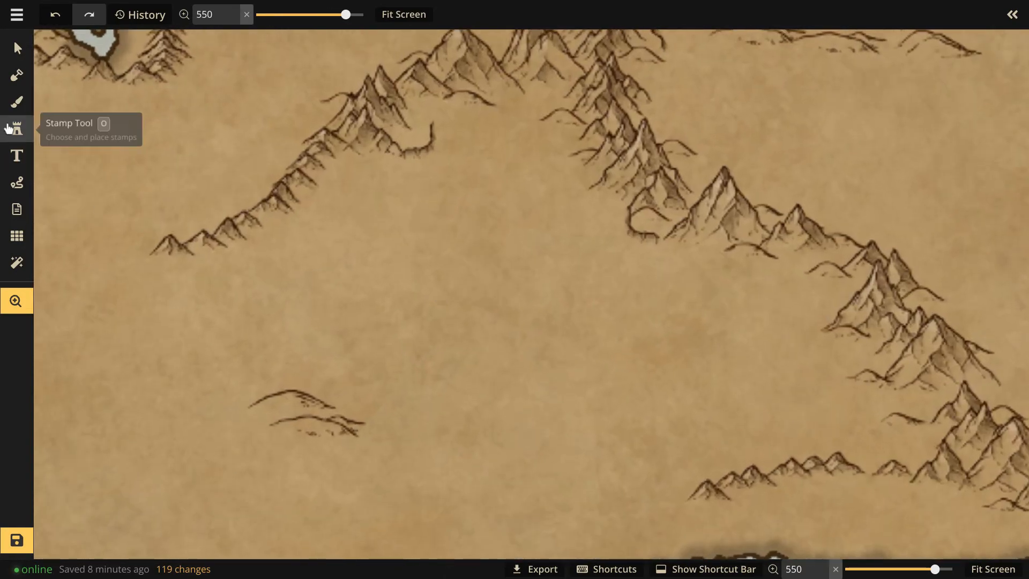
left_click(10, 129)
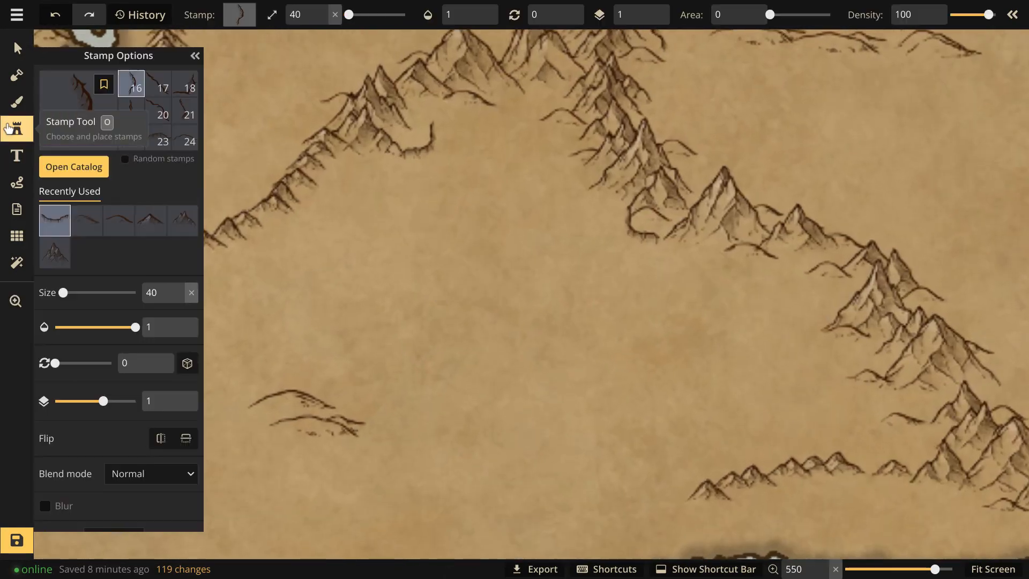
left_click(524, 340)
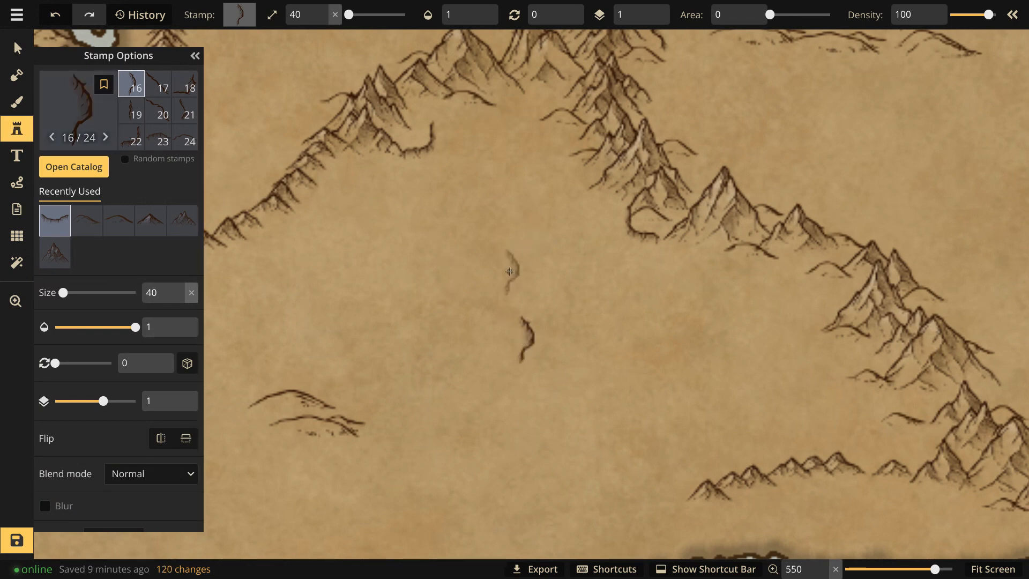
key("Left")
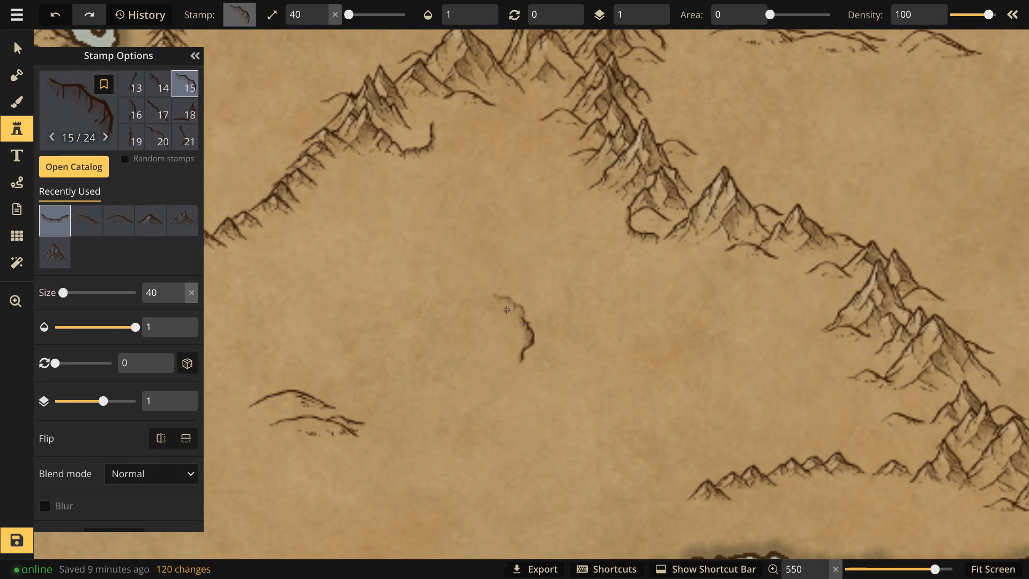
left_click(508, 307)
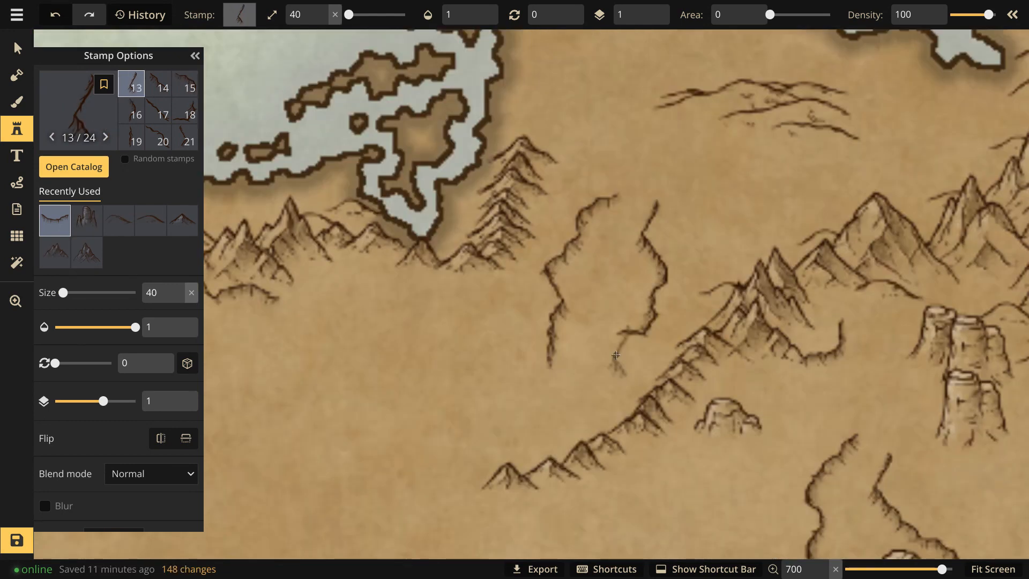
- Extend the lower end of the canyon's eastern wall, northwest of the diagonal mountain ridge, with cliff variant 10
key("Left")
key("Left")
key("Left")
key("Left")
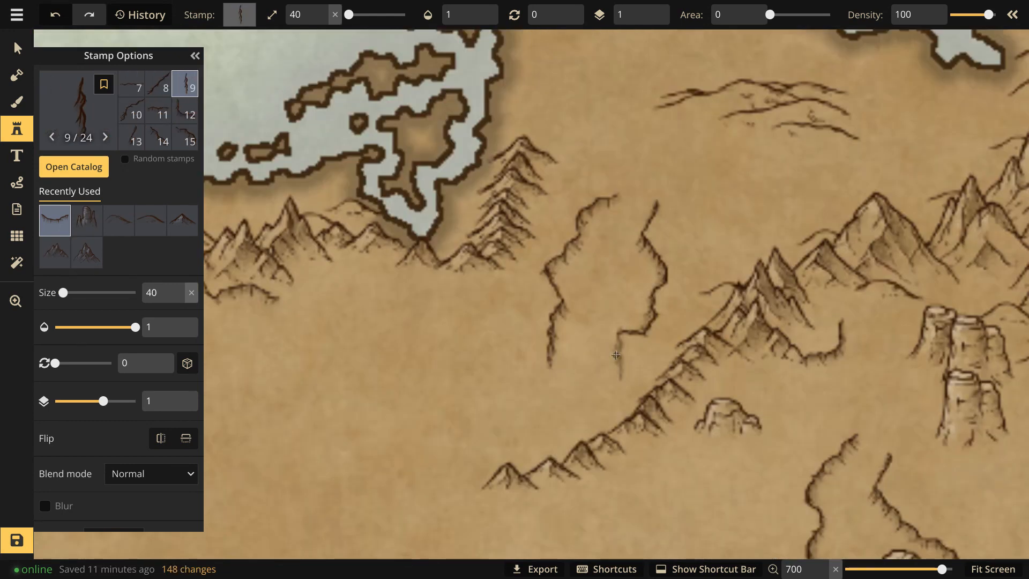
key("Right")
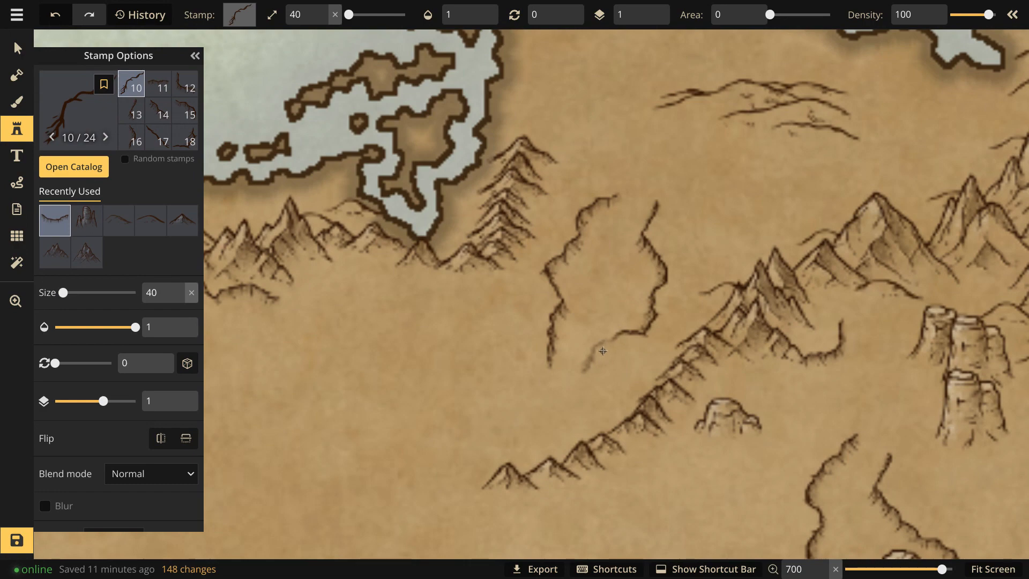
left_click(605, 351)
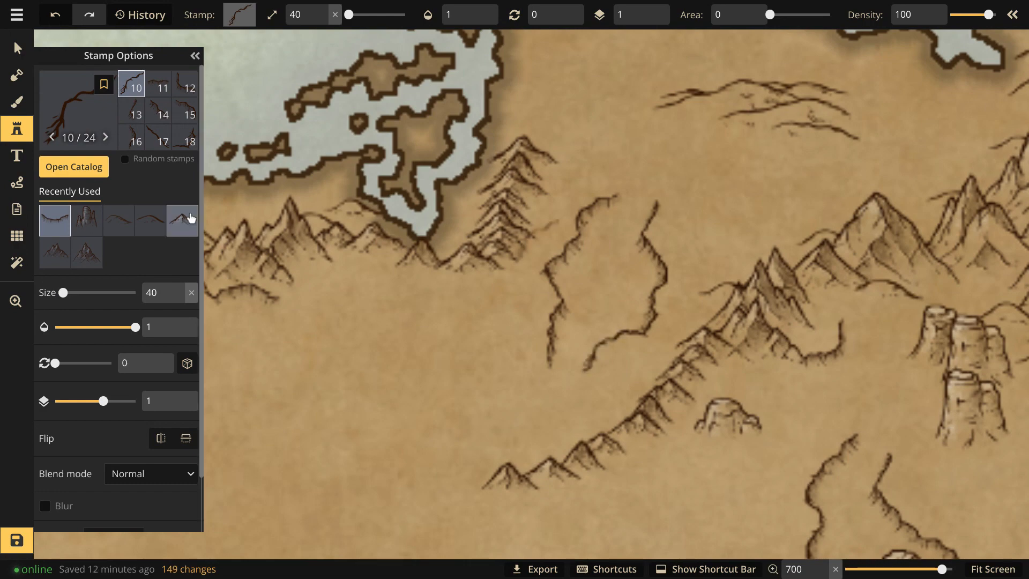
- Choose the Parchment World volcano stamp set, with 3 variants, from the Mountains category
left_click(75, 106)
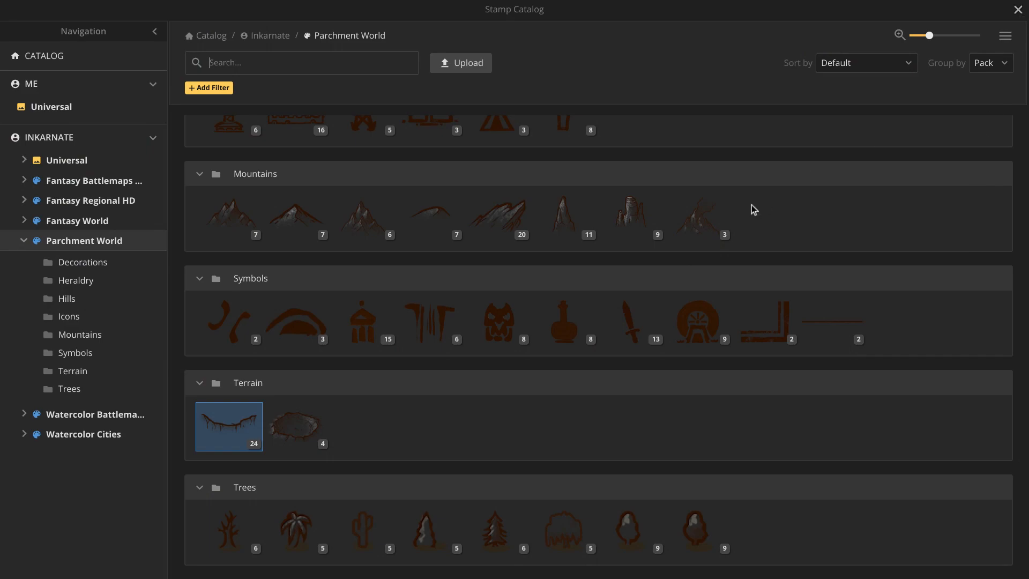
left_click(707, 214)
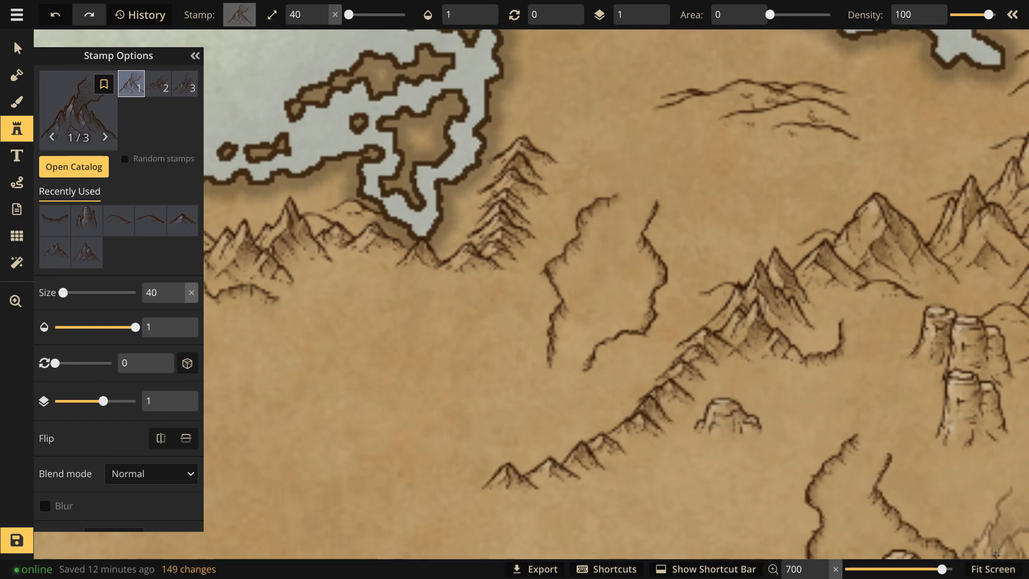
left_click(991, 572)
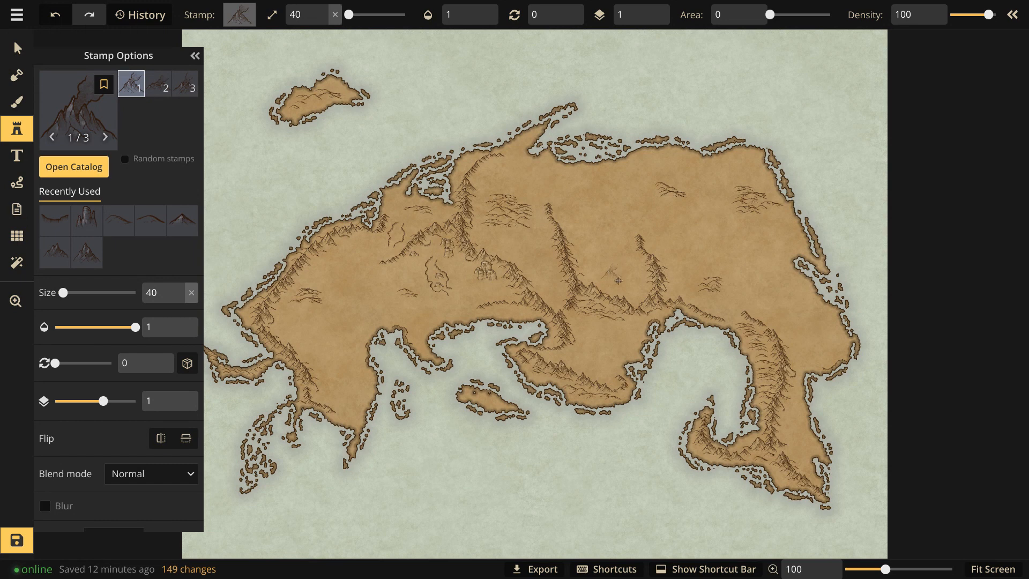
- Try volcano stamps in the south-central mountains, the southeastern peninsula and on the eastern coast, and undo them
left_click(558, 303)
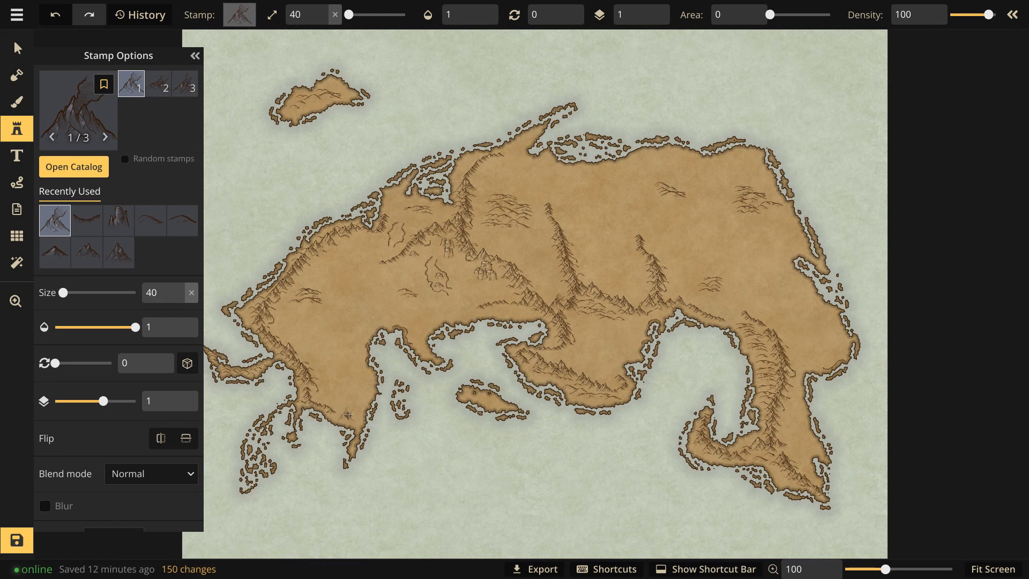
left_click(778, 445)
left_click(857, 365)
left_click(55, 16)
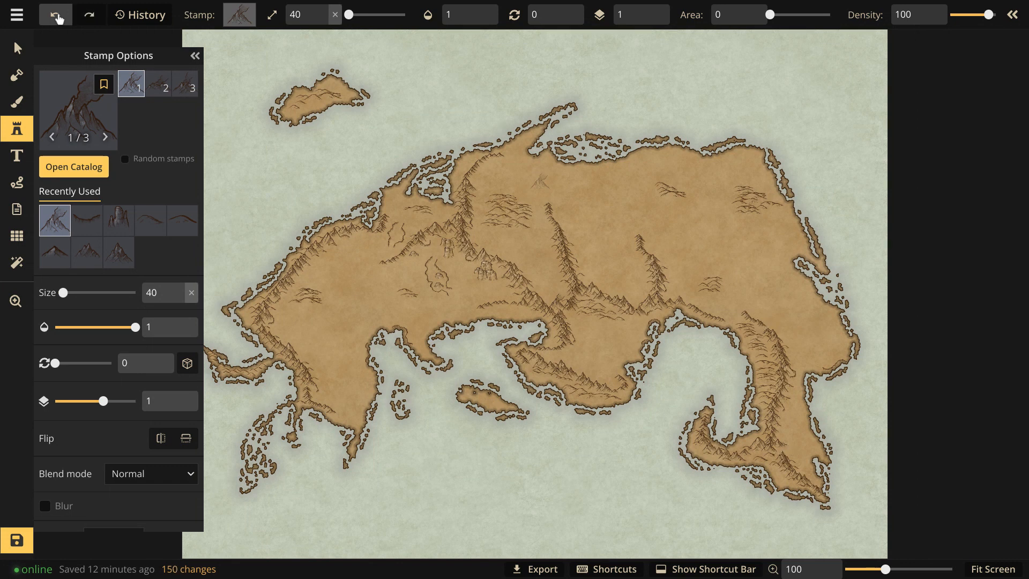
left_click(56, 16)
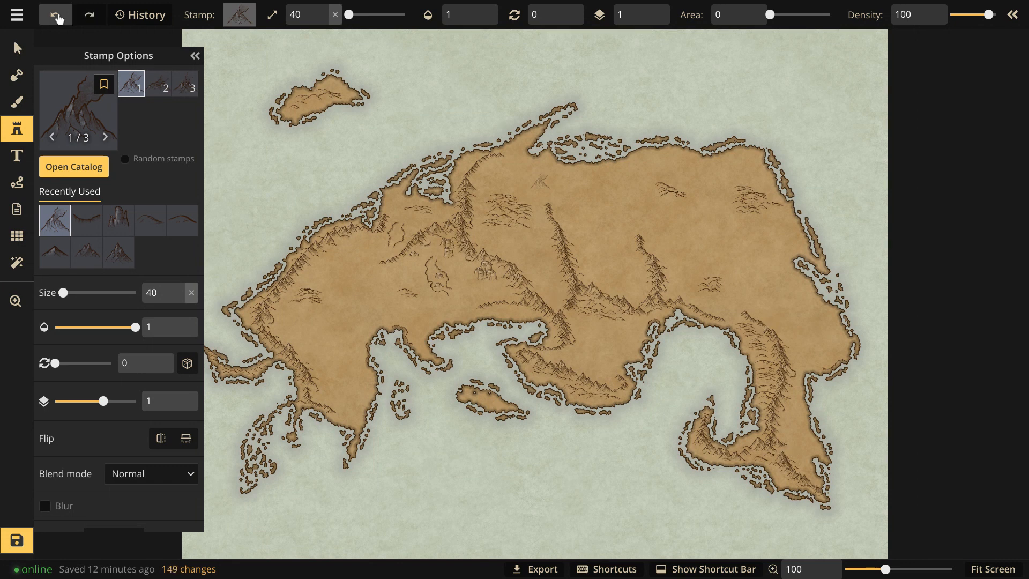
- Enable random stamp variants and place size 40 volcano stamps along the southeastern range and the south-central mountains, undoing one misplaced stamp
left_click(126, 160)
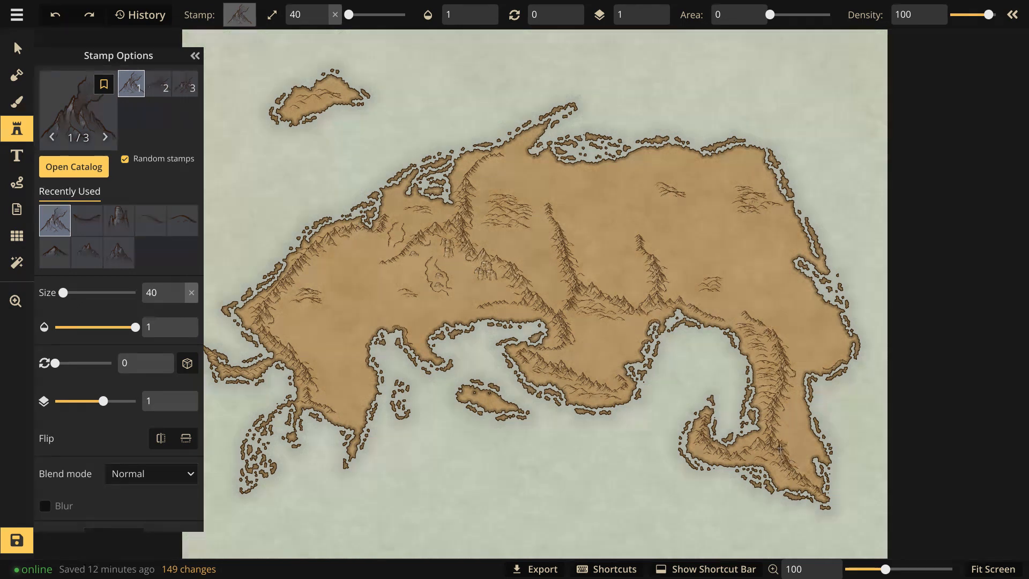
left_click(774, 407)
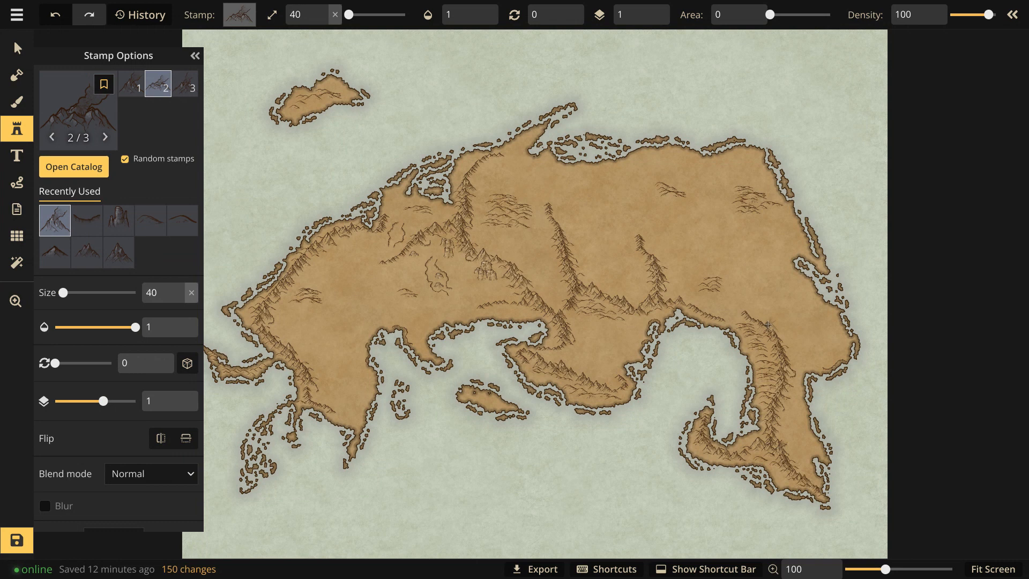
left_click(655, 299)
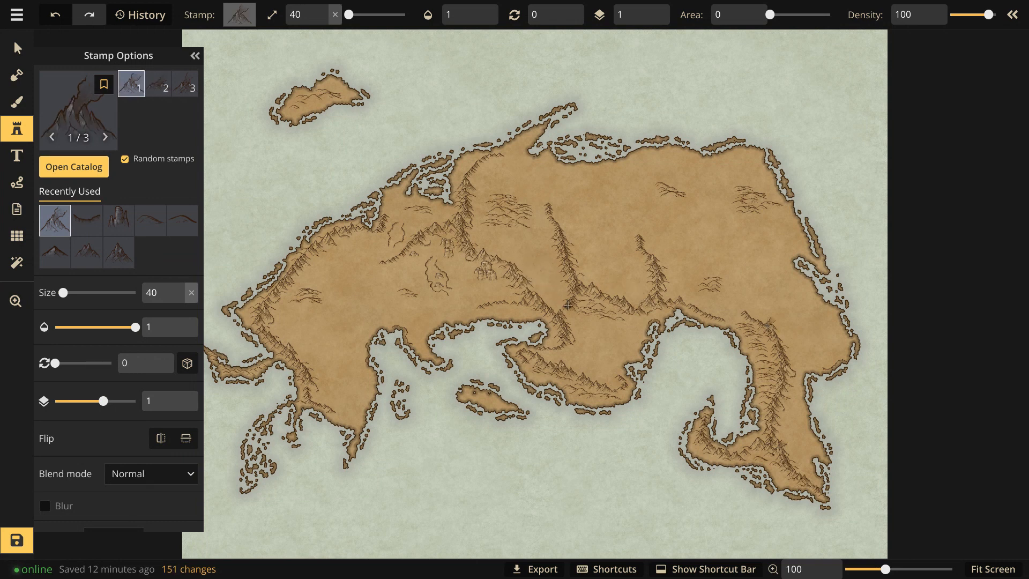
left_click(517, 259)
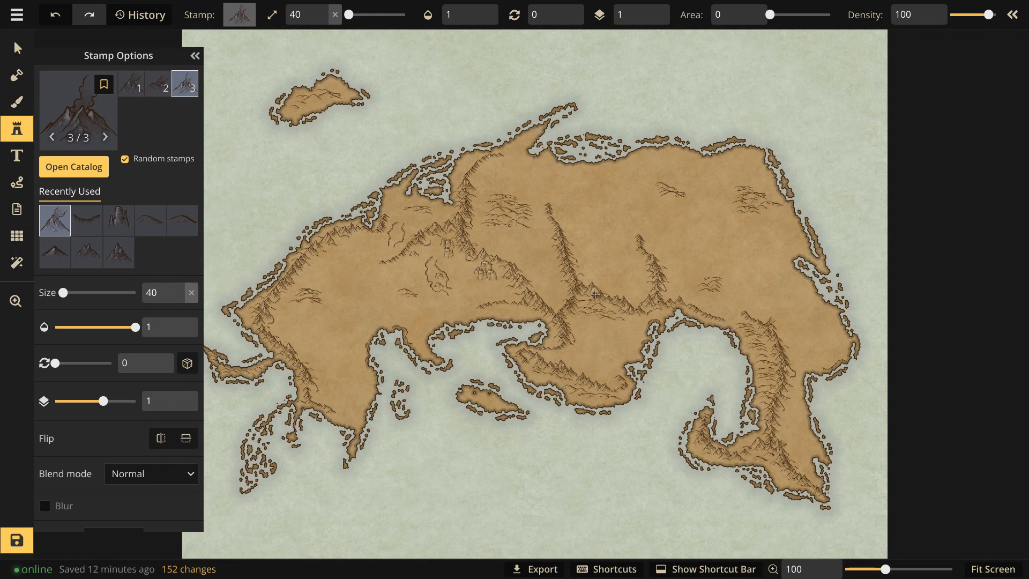
left_click(52, 17)
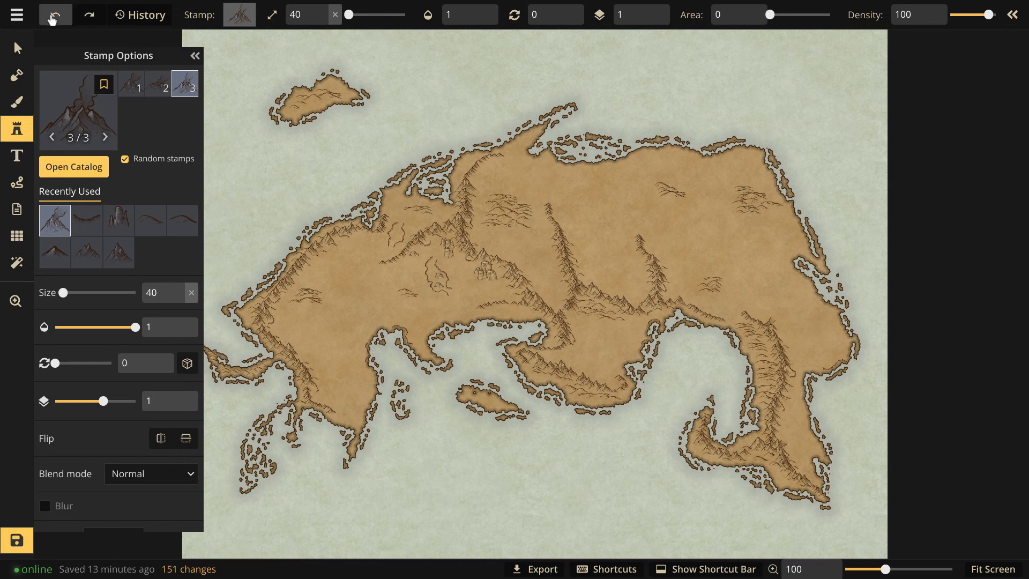
left_click(558, 305)
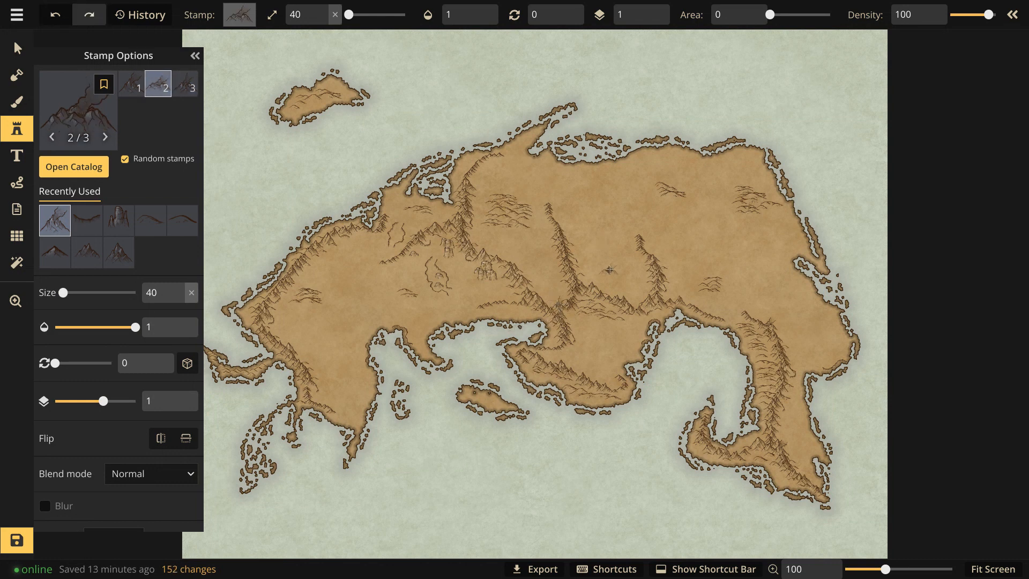
left_click(634, 296)
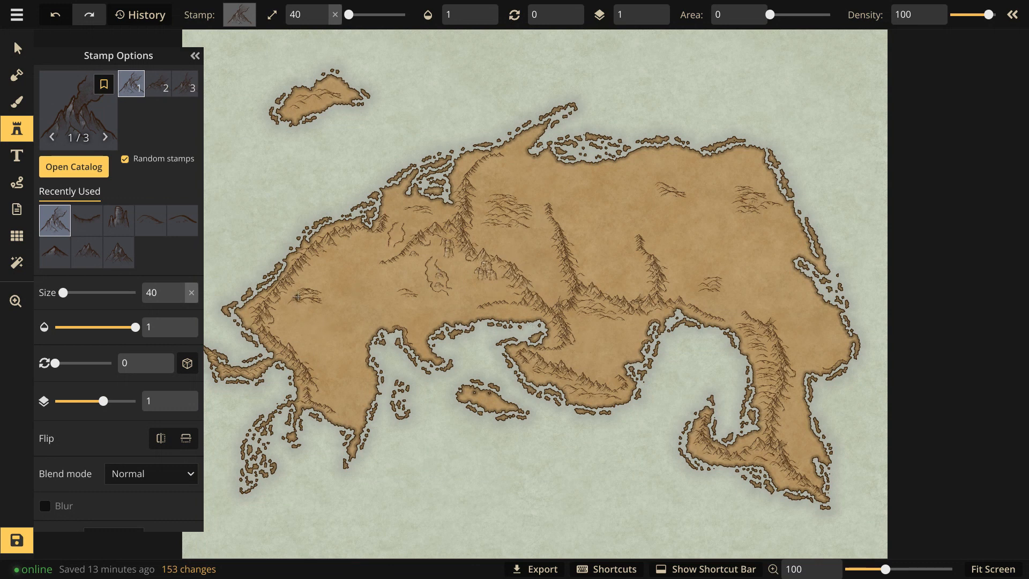
left_click(58, 115)
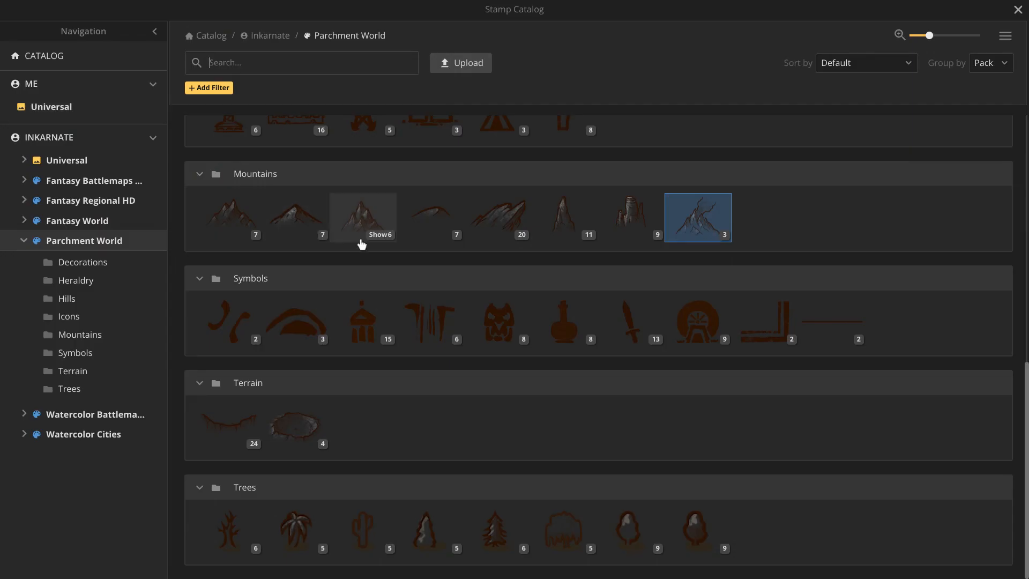
scroll(620, 284, "up", 3)
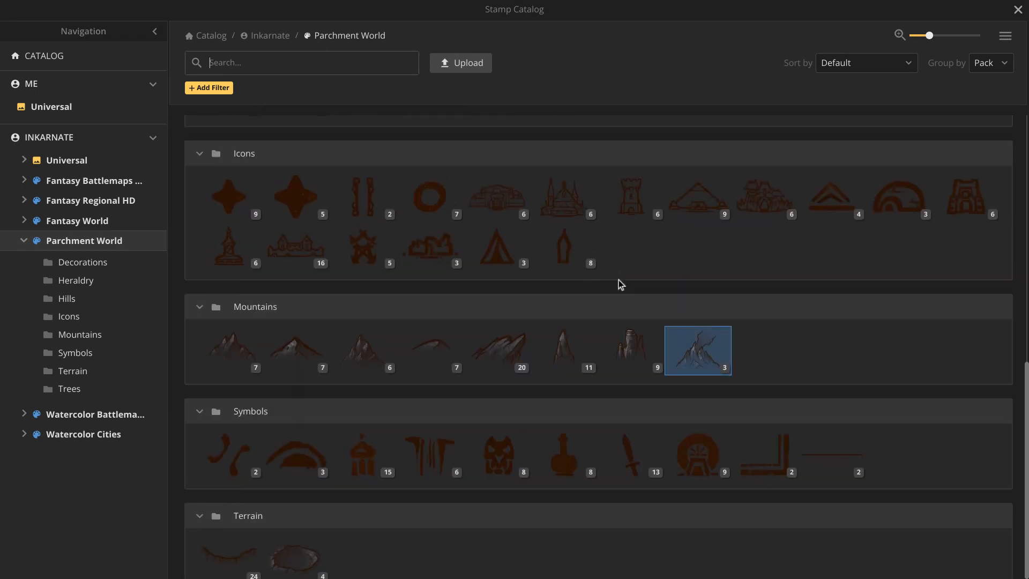
left_click(1017, 12)
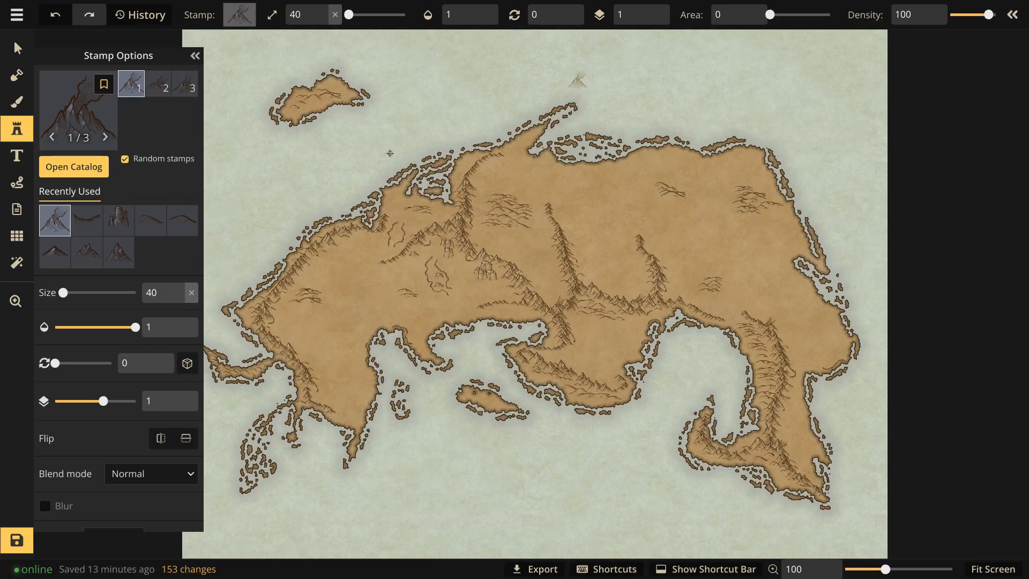
left_click(15, 188)
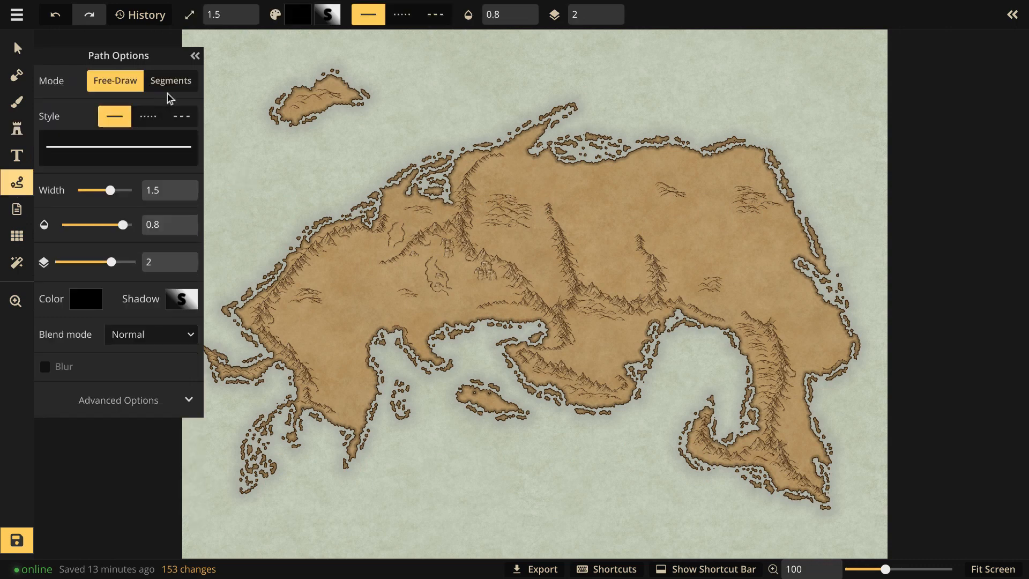
- Show a square grid over the map and set it to 20 rows
left_click(16, 236)
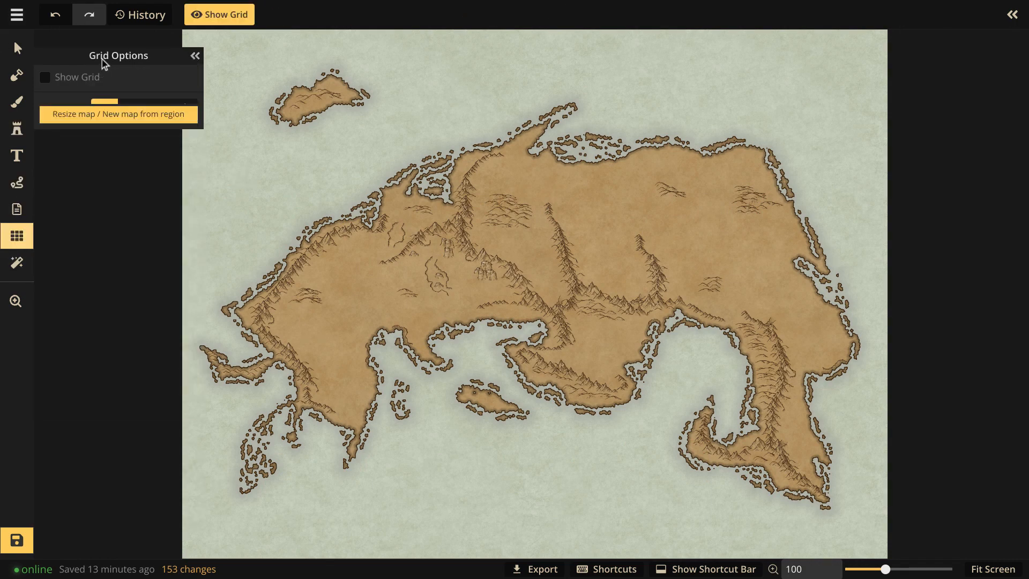
left_click(191, 75)
left_click(136, 109)
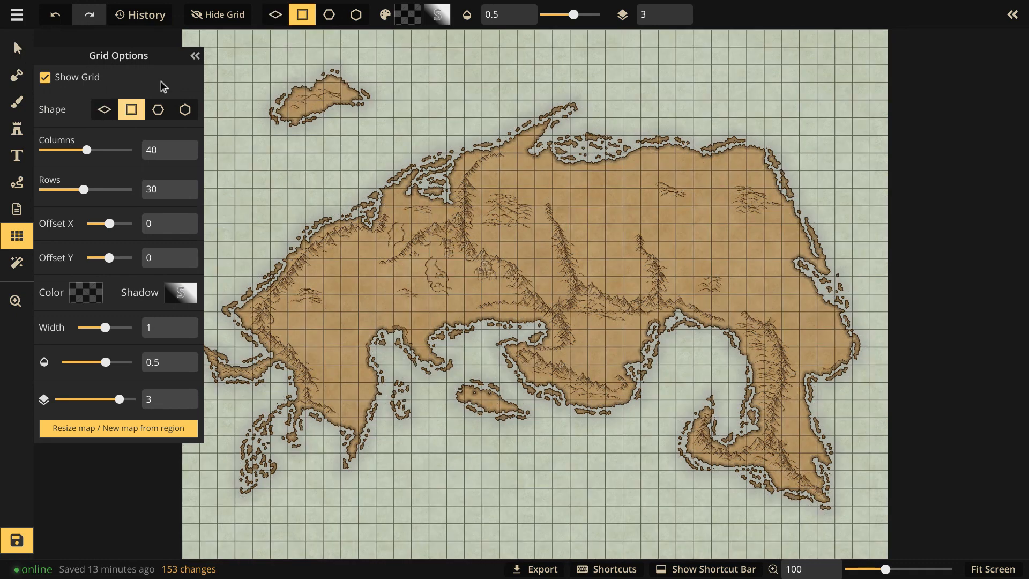
left_click(195, 56)
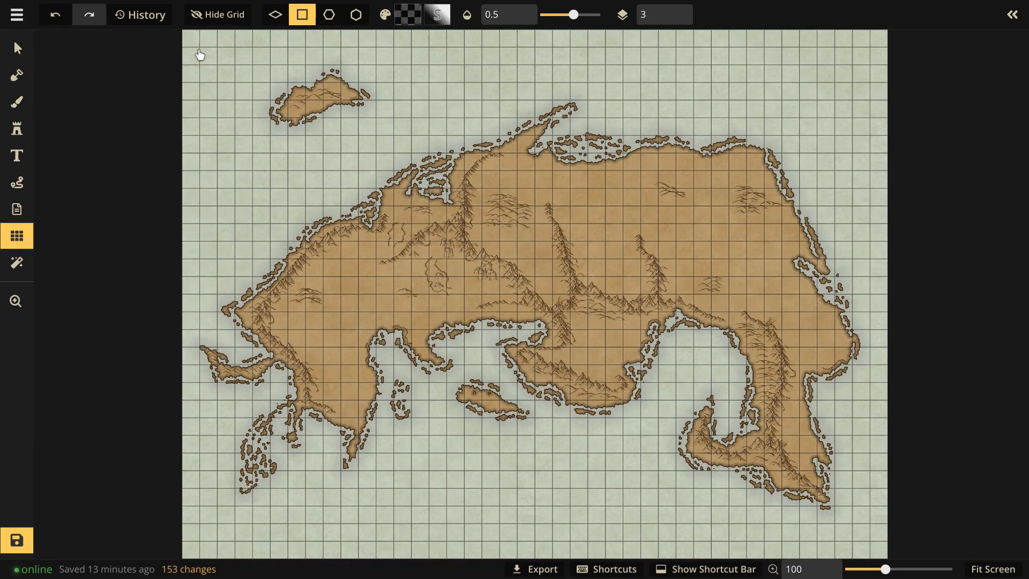
left_click(16, 236)
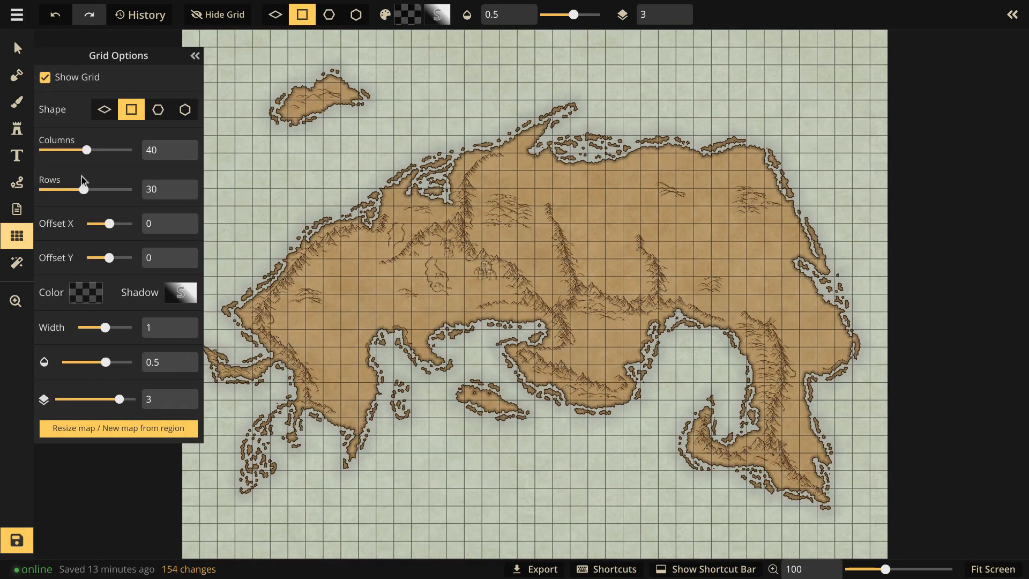
double_click(157, 189)
type("20")
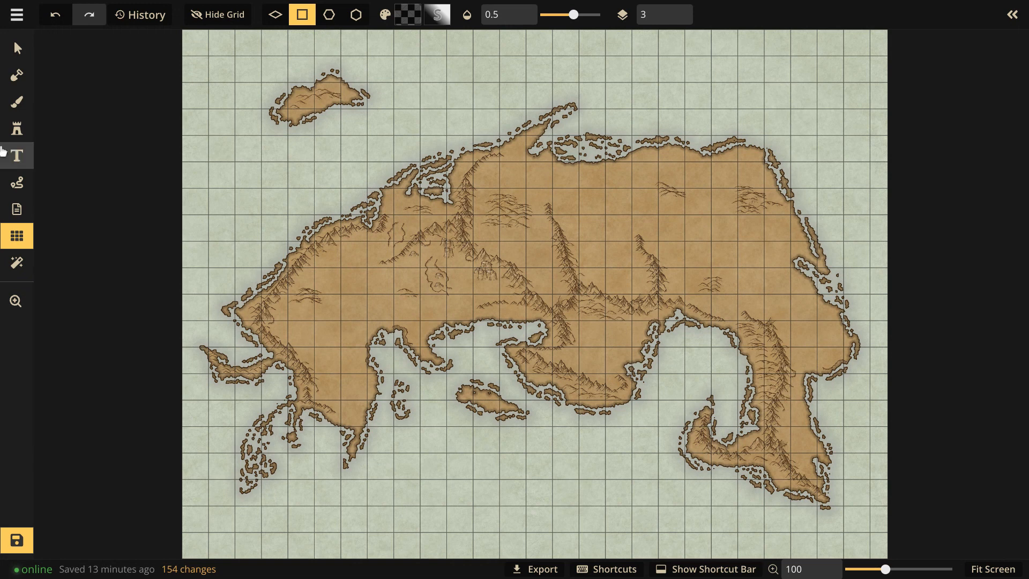
- Draw five straight horizontal segment paths across the full map width, 3, 7, 10, 13 and 17 grid rows below the upper edge
left_click(17, 183)
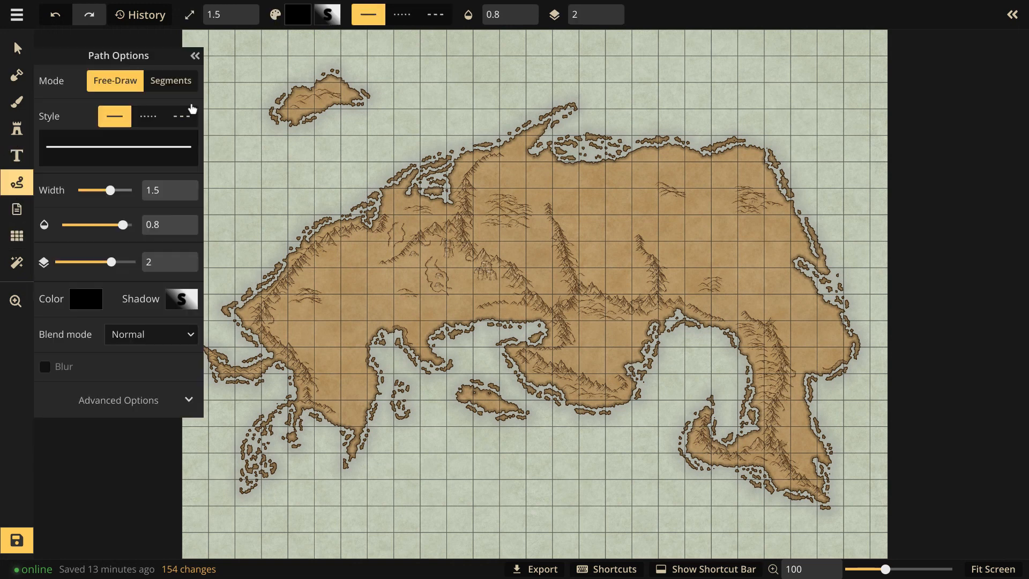
left_click(195, 56)
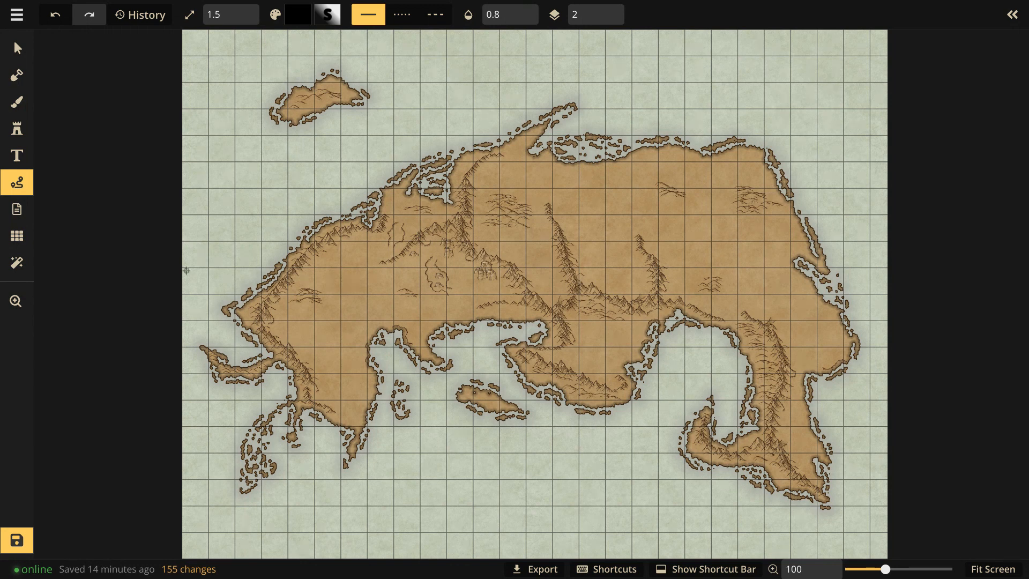
left_click(16, 182)
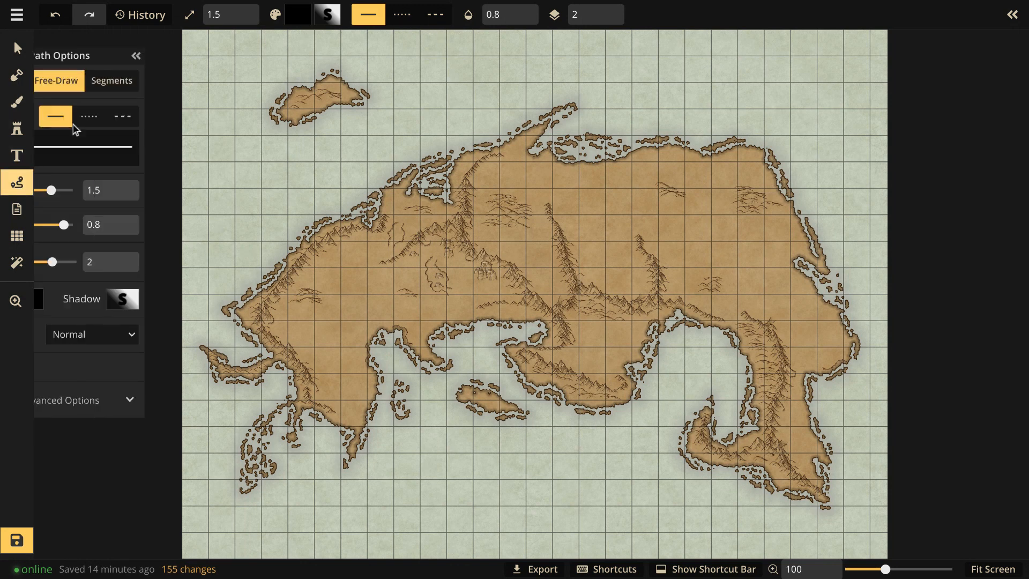
left_click(154, 82)
left_click(195, 56)
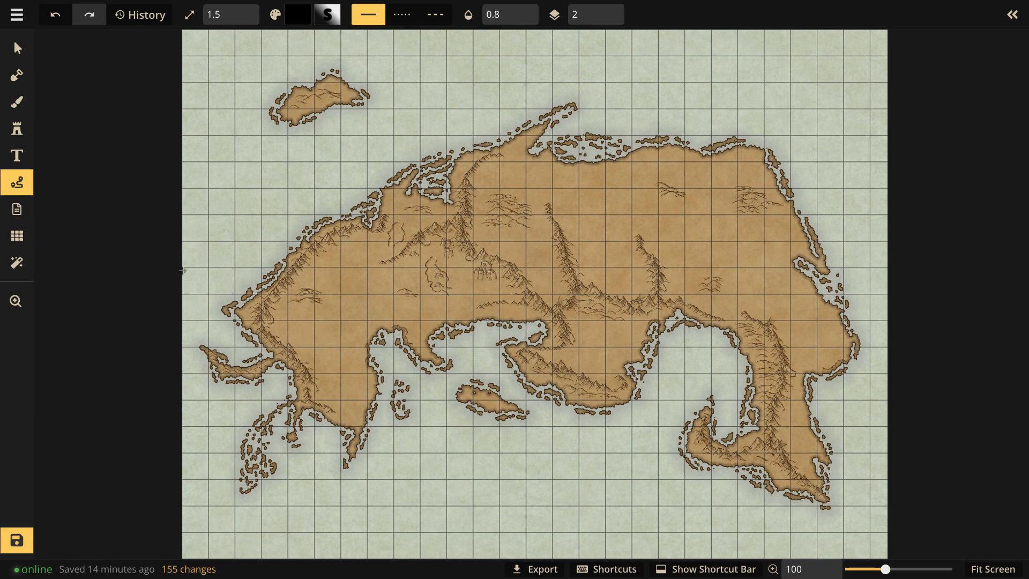
left_click(181, 267)
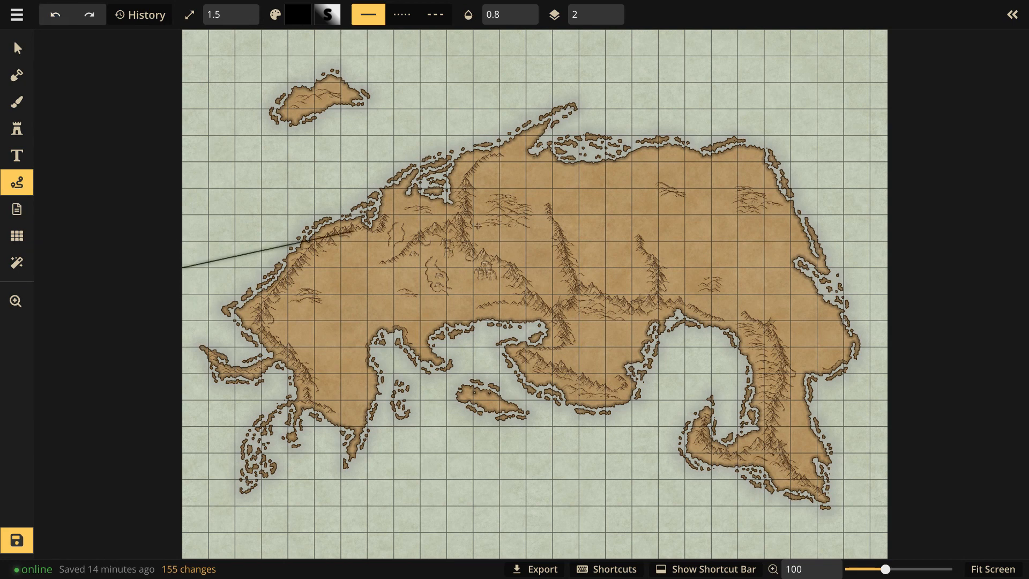
double_click(888, 267)
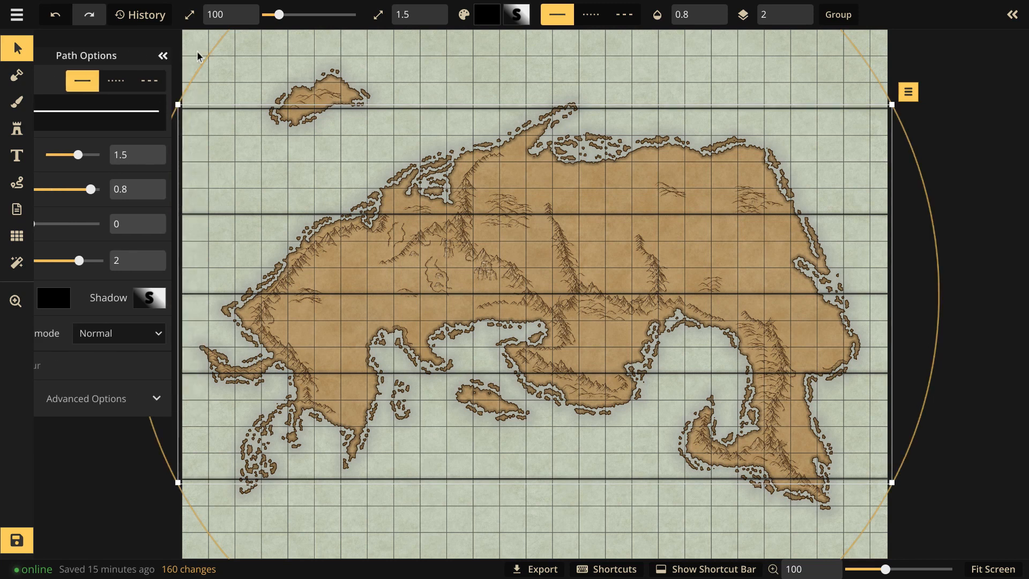
left_click(193, 46)
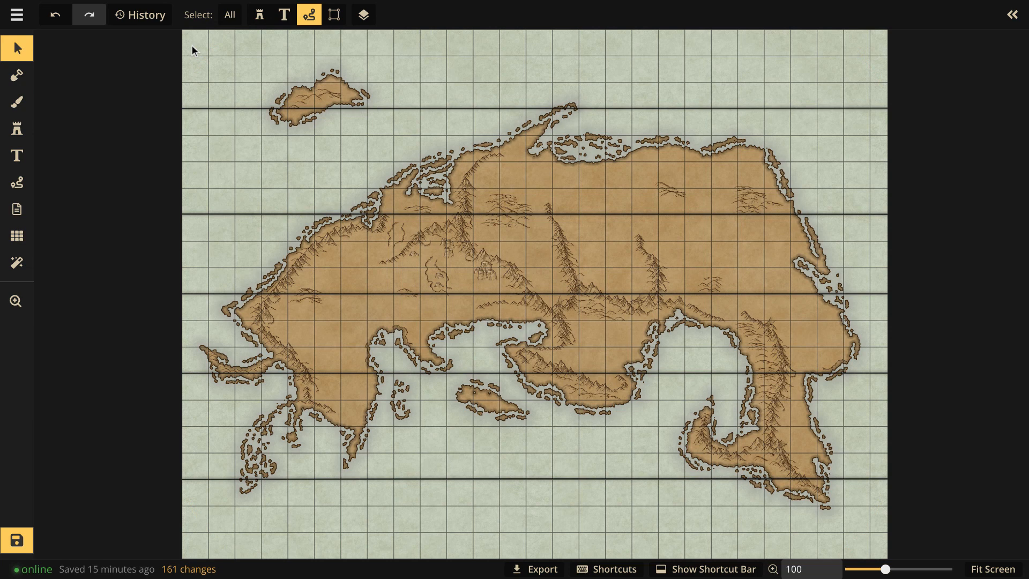
- Draw two freehand curved wind arrows with path width 1.5, heading west just above the middle latitude line and northwest just below it
left_click(19, 188)
left_click(124, 80)
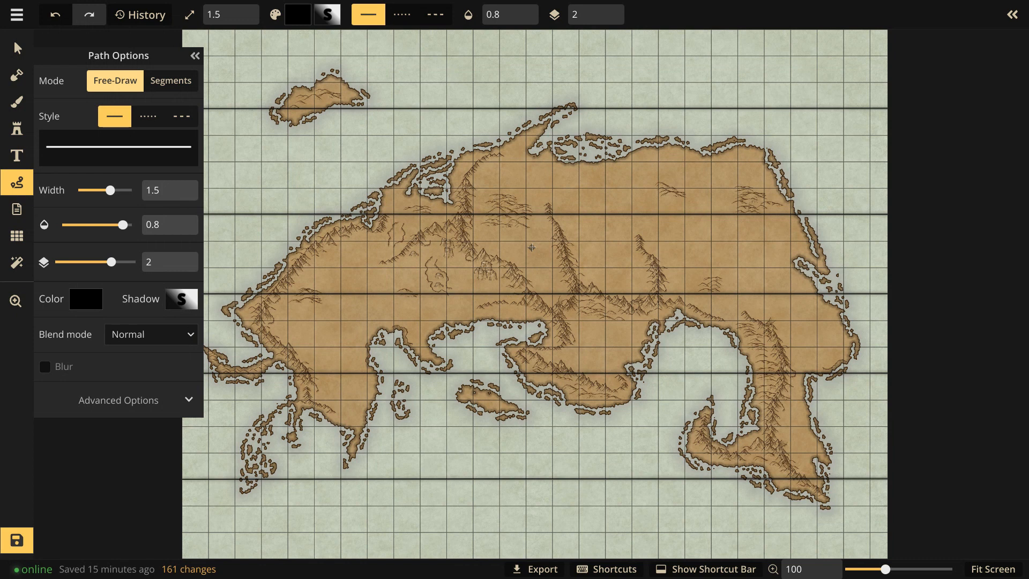
mouse_move(551, 233)
left_mouse_down()
mouse_move(542, 259)
mouse_move(509, 268)
mouse_move(508, 285)
mouse_move(503, 268)
left_mouse_up()
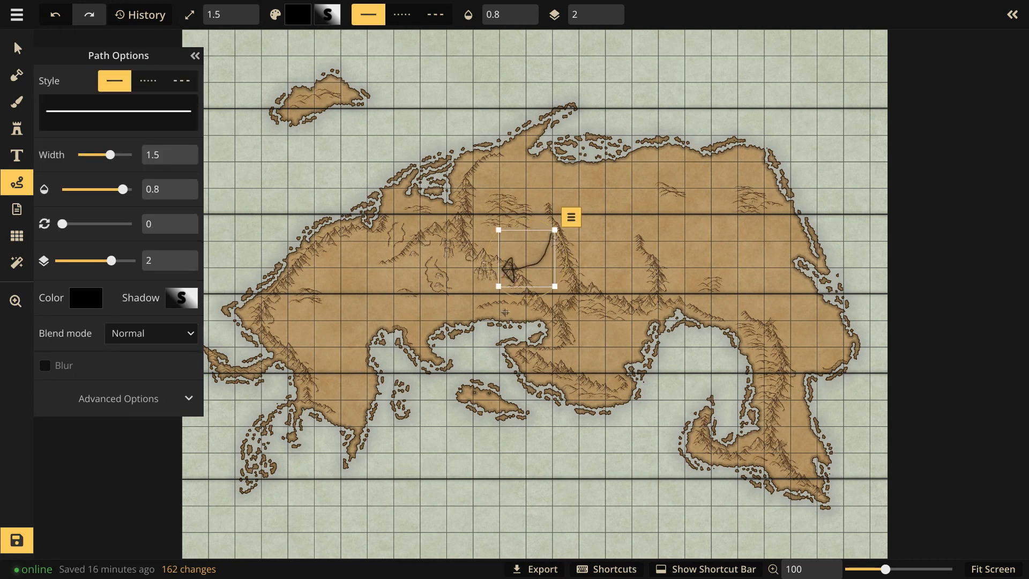
mouse_move(506, 309)
left_mouse_down()
mouse_move(535, 327)
mouse_move(539, 352)
left_mouse_up()
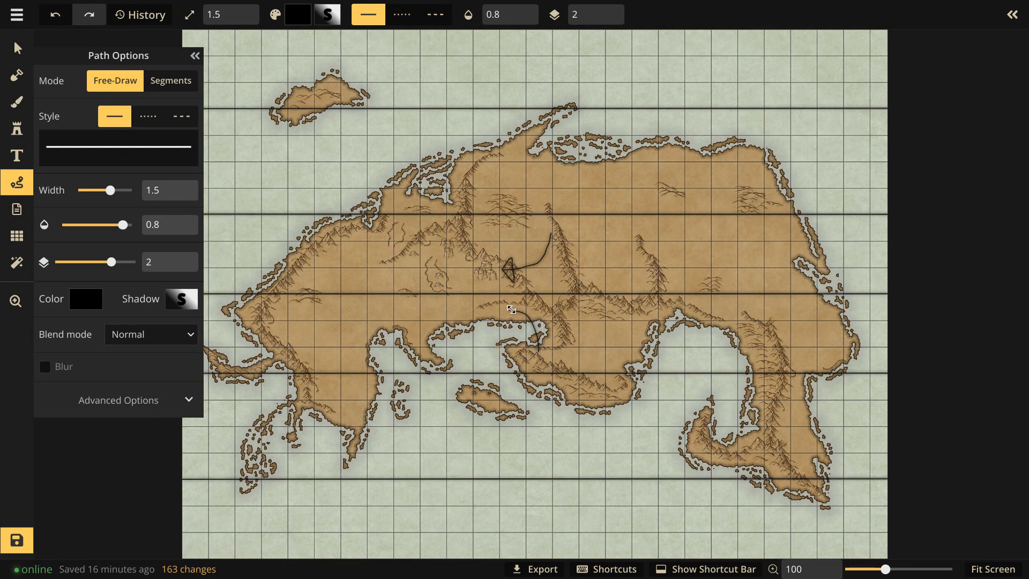
mouse_move(511, 309)
left_mouse_down()
mouse_move(524, 299)
mouse_move(517, 327)
mouse_move(507, 306)
left_mouse_up()
- Draw freehand wind arrows in the other four bands: southwest in the northernmost, northeast below it, then southeast and northwest in the southern two
mouse_move(515, 191)
left_mouse_down()
mouse_move(515, 177)
mouse_move(556, 138)
mouse_move(558, 171)
mouse_move(557, 156)
left_mouse_up()
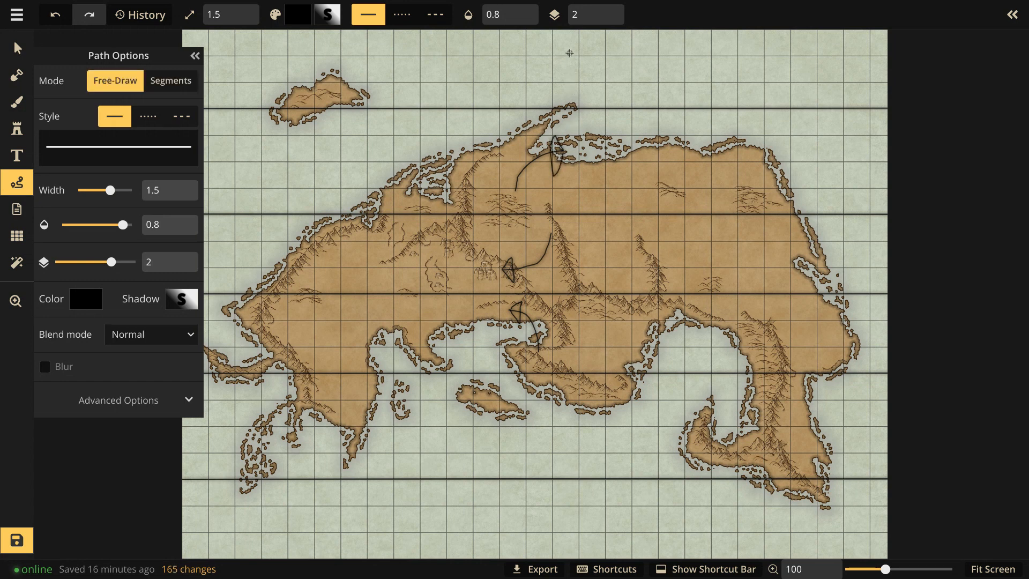
mouse_move(569, 53)
left_mouse_down()
mouse_move(541, 87)
mouse_move(533, 75)
mouse_move(533, 100)
mouse_move(528, 85)
left_mouse_up()
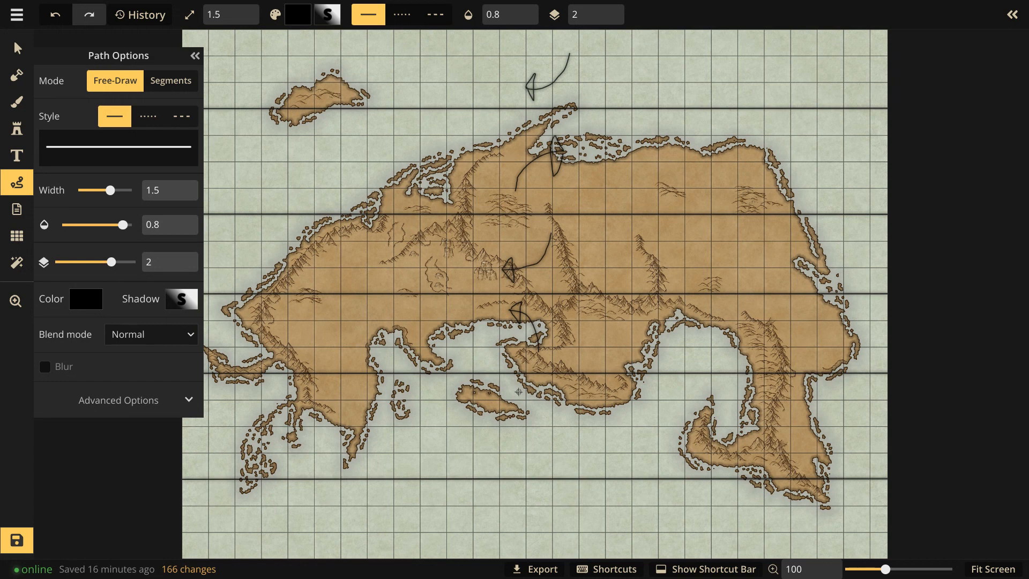
mouse_move(518, 391)
left_mouse_down()
mouse_move(543, 439)
mouse_move(565, 441)
mouse_move(555, 435)
mouse_move(553, 455)
mouse_move(567, 439)
left_mouse_up()
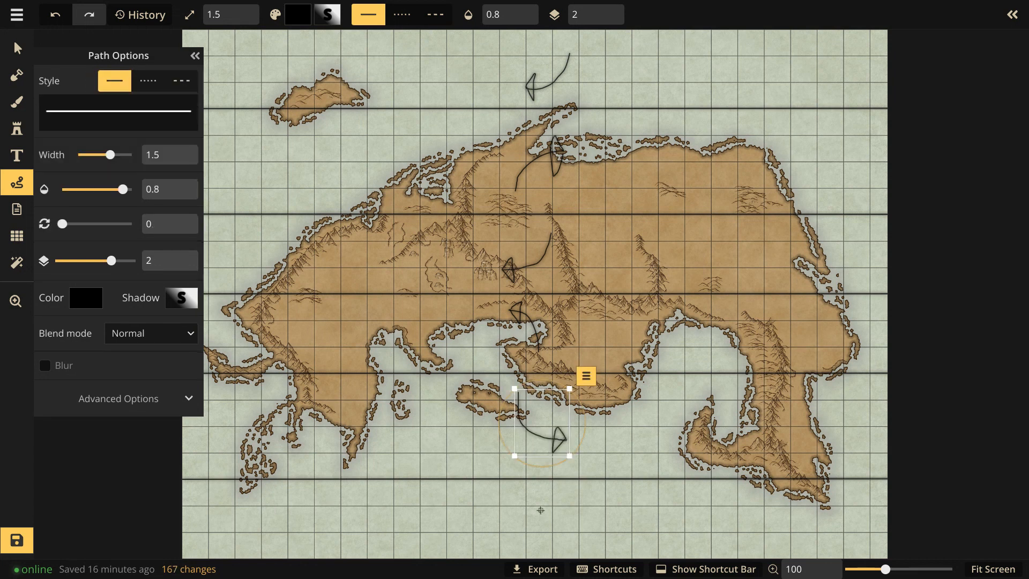
mouse_move(526, 488)
left_mouse_down()
mouse_move(565, 504)
mouse_move(567, 534)
left_mouse_up()
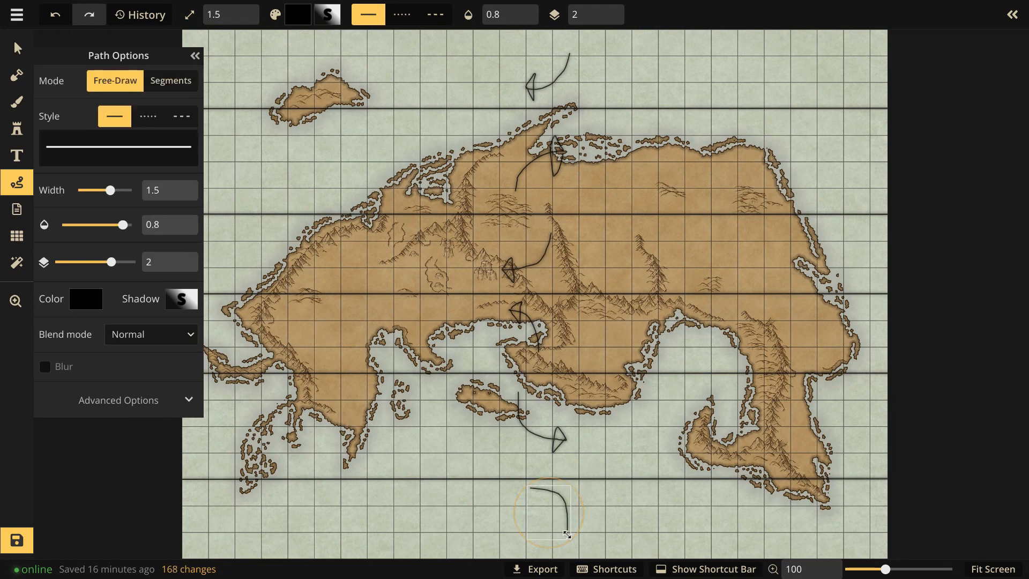
mouse_move(531, 487)
left_mouse_down()
mouse_move(544, 485)
mouse_move(547, 501)
mouse_move(531, 481)
left_mouse_up()
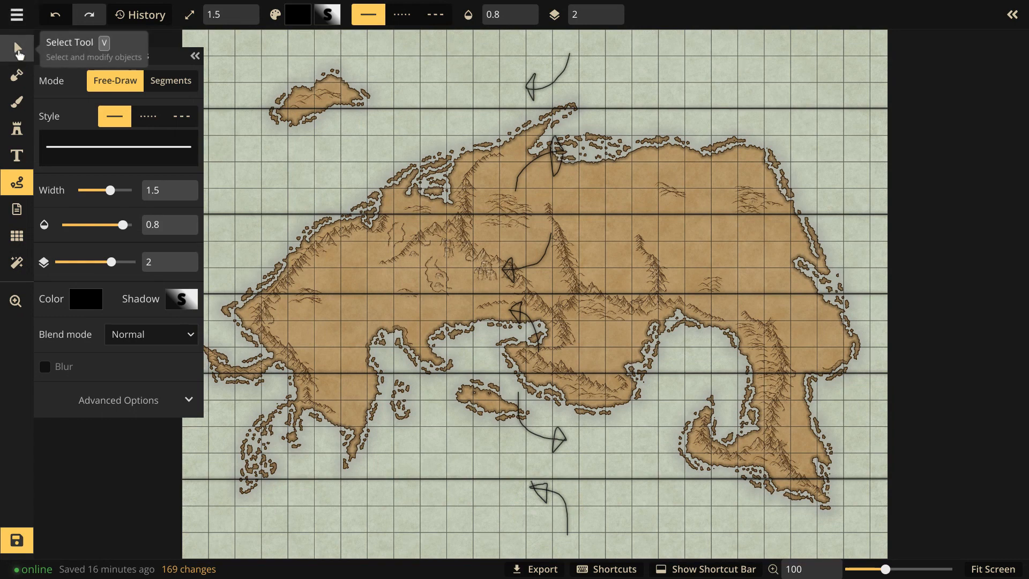
- Hide the square grid, keeping the latitude lines and wind arrows on the map
left_click(17, 236)
left_click(45, 77)
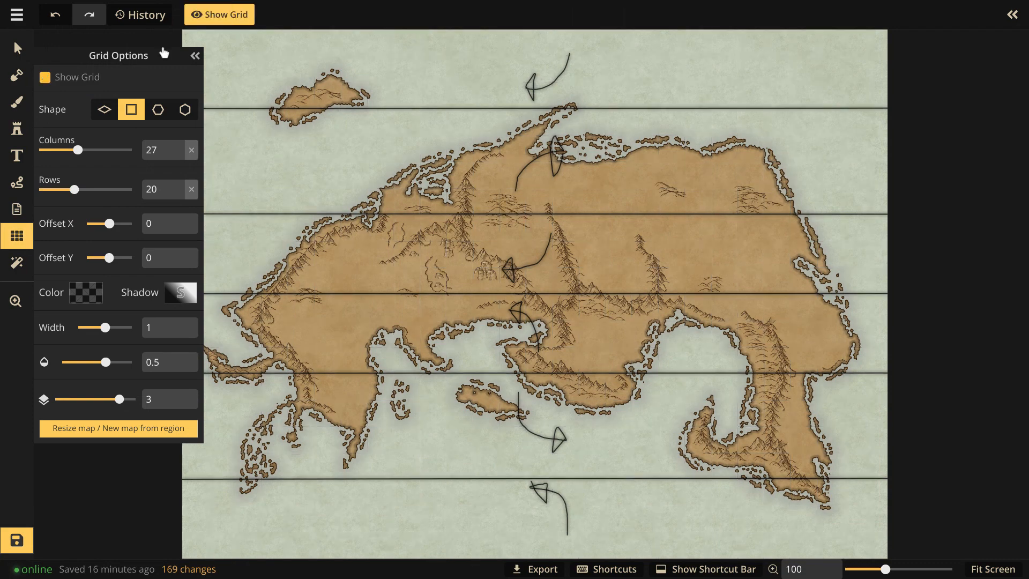
left_click(195, 56)
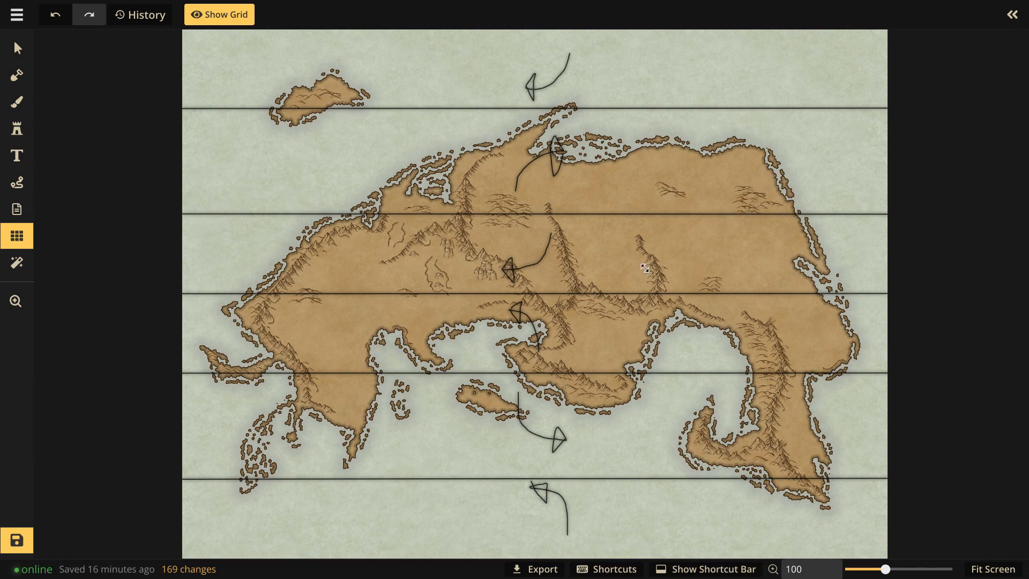
- Carve a river running east from the isolated eastern mountain spur with the round Mask brush in Subtract mode, tapering from size 3 to 2
left_click(19, 81)
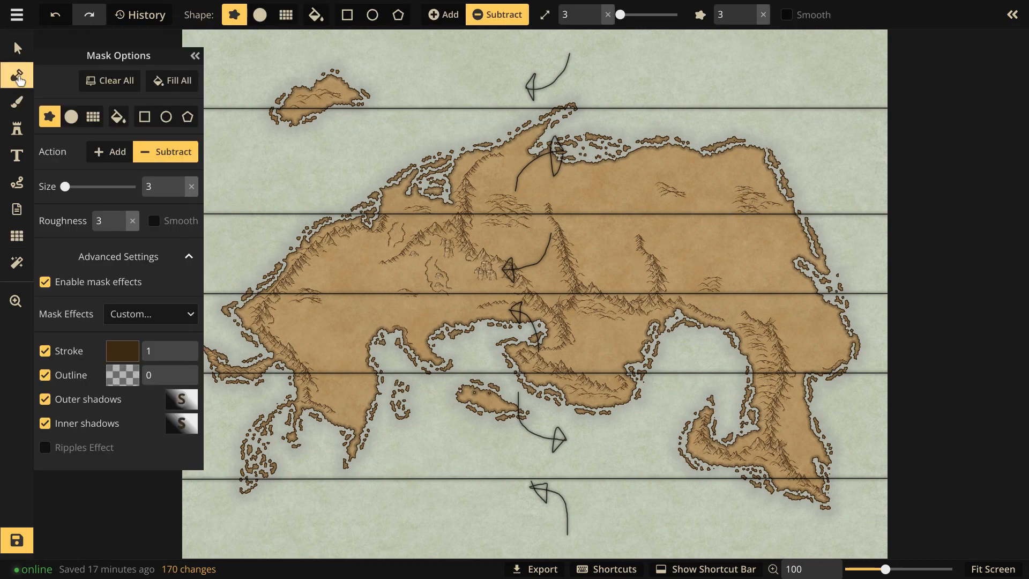
left_click(16, 301)
left_click(677, 247)
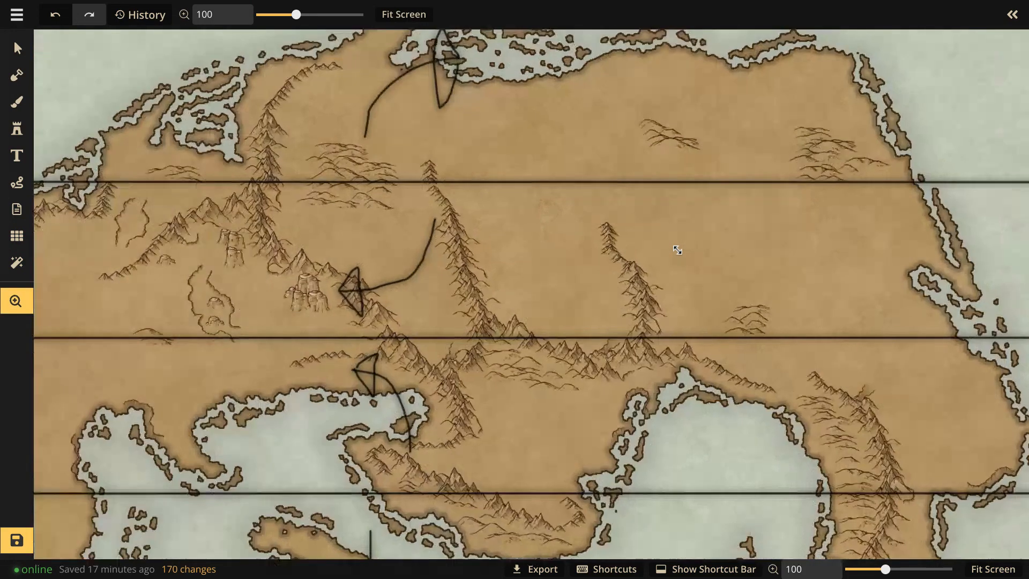
left_click(677, 249)
left_click(665, 263)
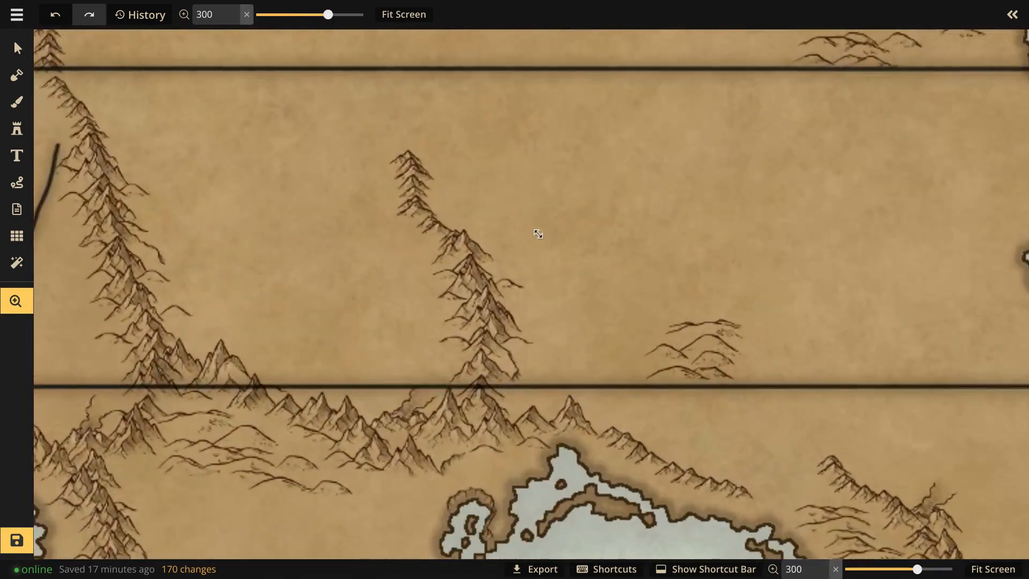
left_click(537, 232)
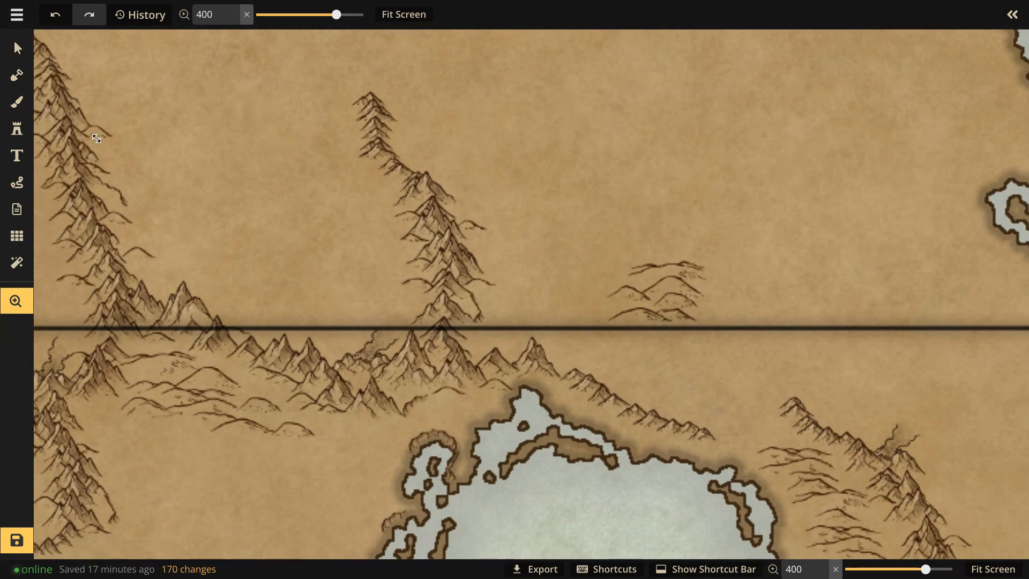
mouse_move(157, 121)
left_mouse_down()
mouse_move(687, 198)
mouse_move(265, 156)
mouse_move(202, 135)
left_mouse_up()
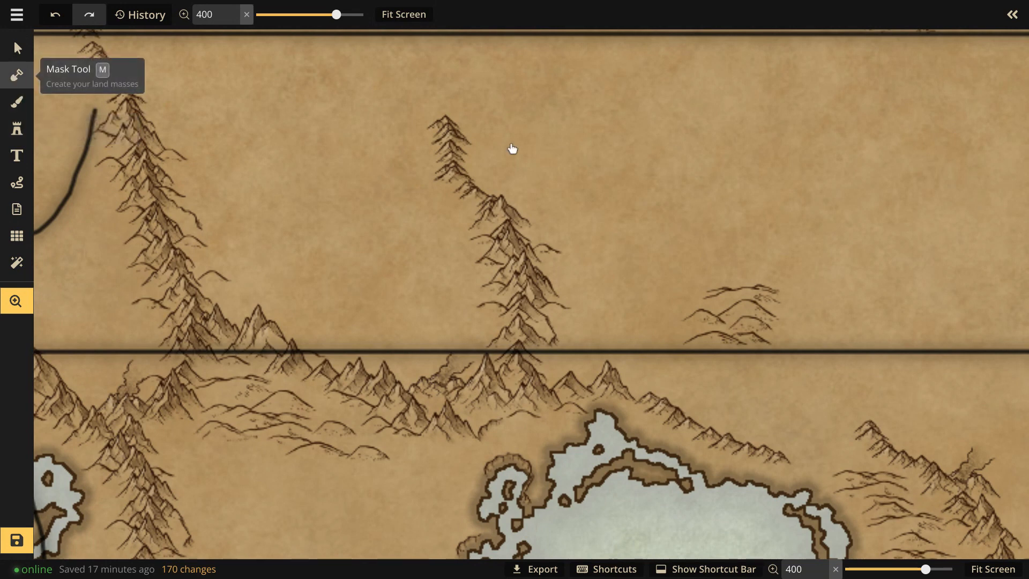
key("m")
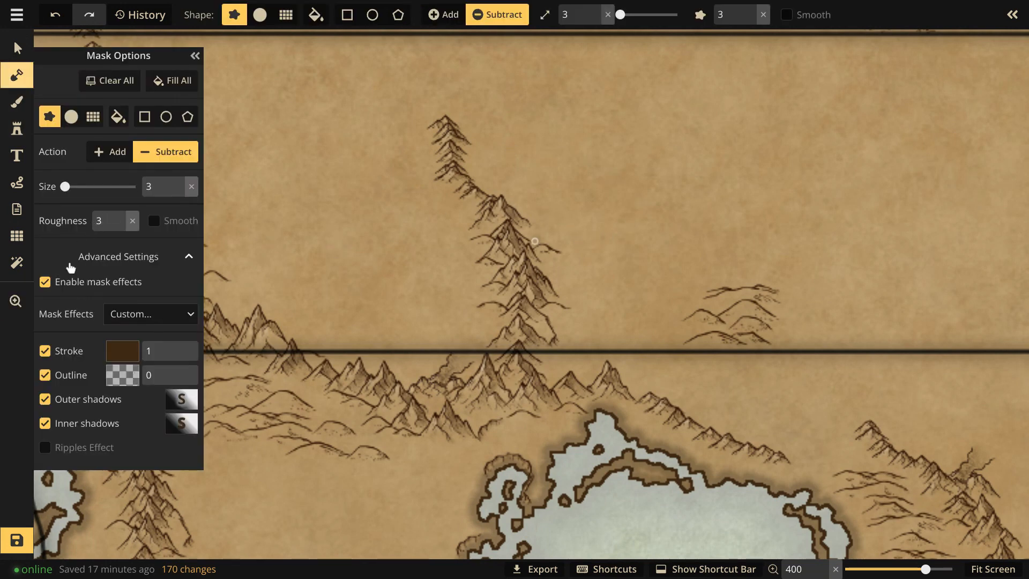
left_click(71, 117)
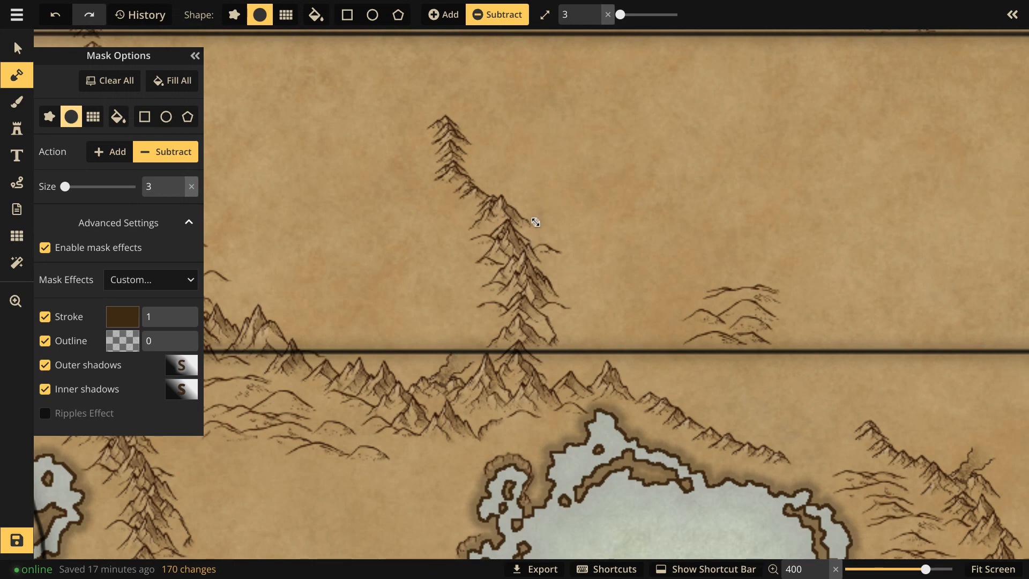
mouse_move(524, 214)
left_mouse_down()
mouse_move(571, 215)
mouse_move(649, 184)
mouse_move(750, 176)
mouse_move(777, 179)
mouse_move(812, 237)
left_mouse_up()
key("bracketleft")
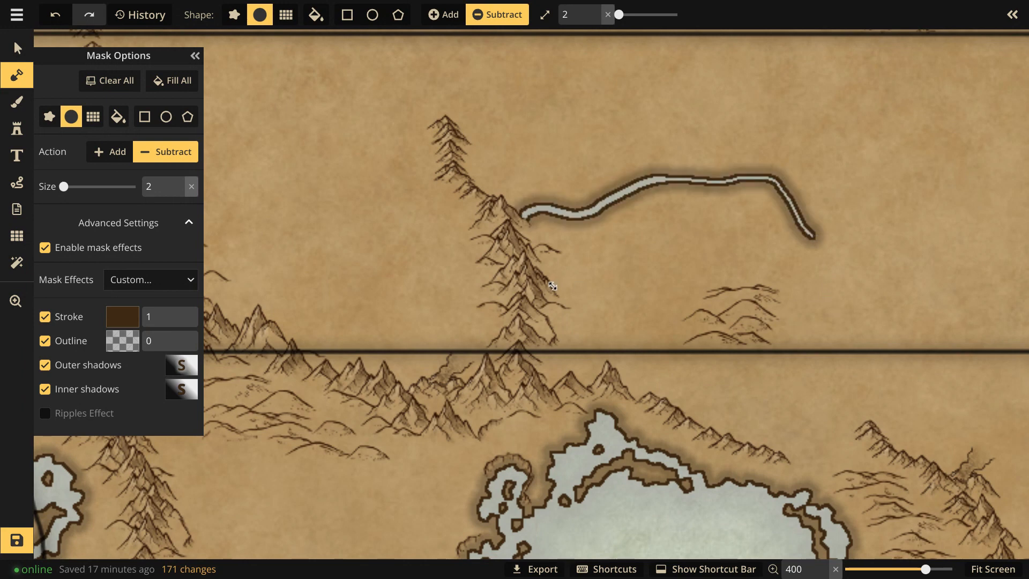
- Carve a second river south of the first, tapering from size 3 to 2, and join both rivers at a small lake
key("bracketright")
mouse_move(553, 286)
left_mouse_down()
mouse_move(660, 253)
mouse_move(814, 246)
mouse_move(812, 234)
mouse_move(835, 235)
mouse_move(843, 262)
mouse_move(820, 259)
mouse_move(826, 240)
mouse_move(838, 266)
mouse_move(825, 240)
left_mouse_up()
key("bracketleft")
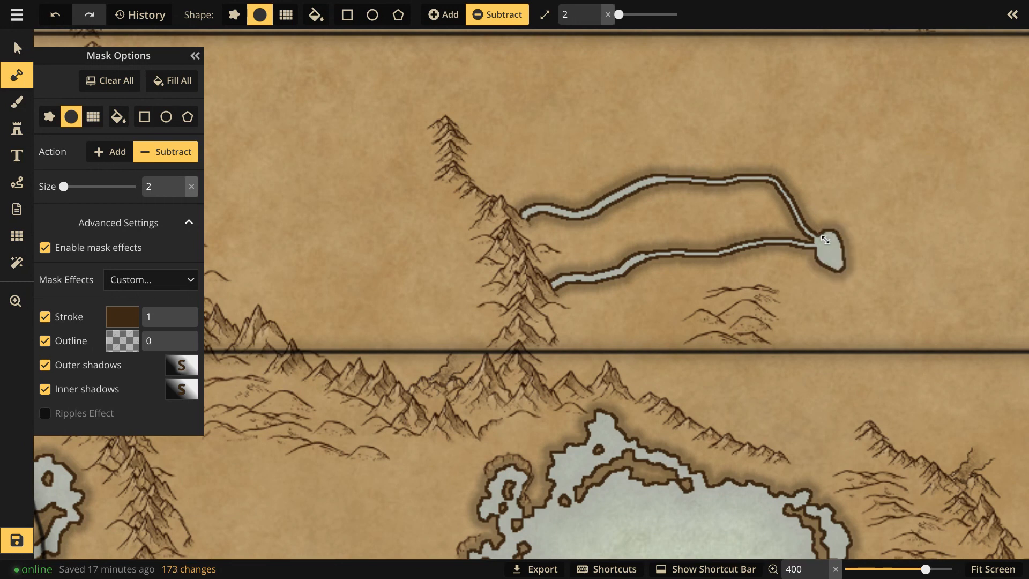
- Carve two tributaries from the mountain spur into the northern river, the short one at size 2 and the northernmost at size 3
left_click(660, 179)
left_click_drag(528, 237, 588, 211)
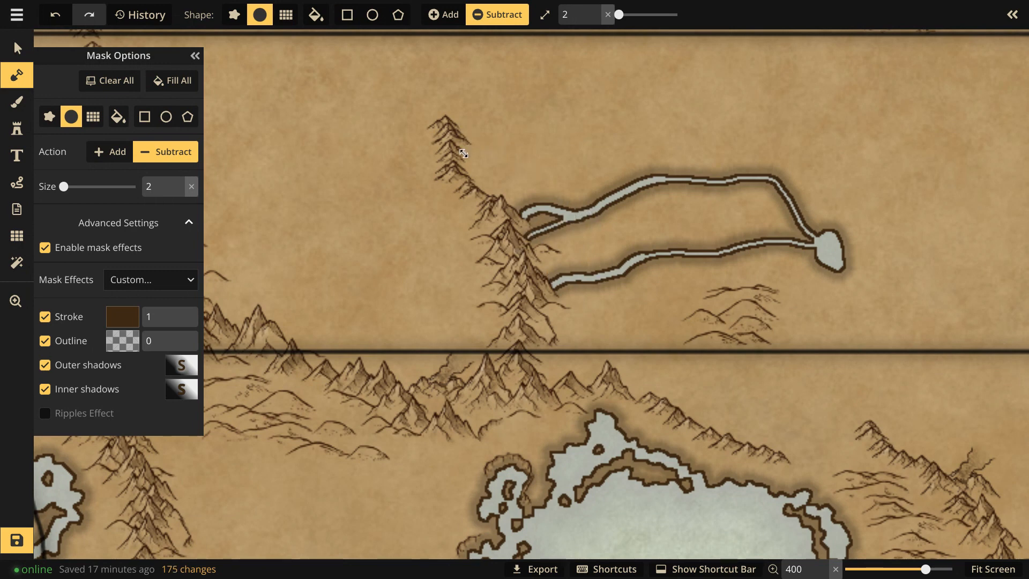
key("]")
left_click_drag(462, 151, 612, 194)
- Paint land back over the source end of the northernmost tributary with the mask brush in Add mode at size 11
key("]")
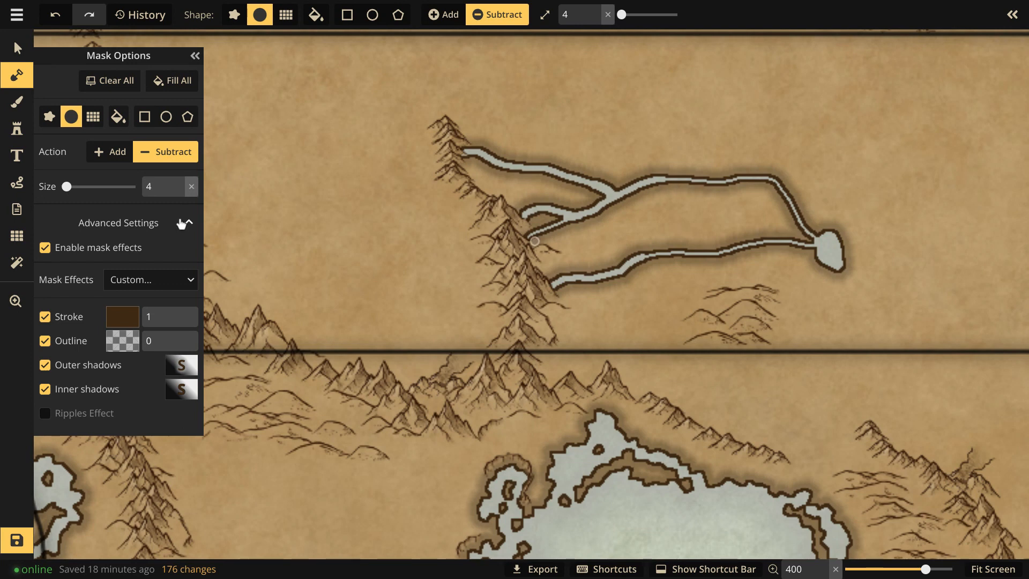
left_click(122, 157)
key("]")
key("]")
key("]")
key("]")
key("]")
key("]")
key("]")
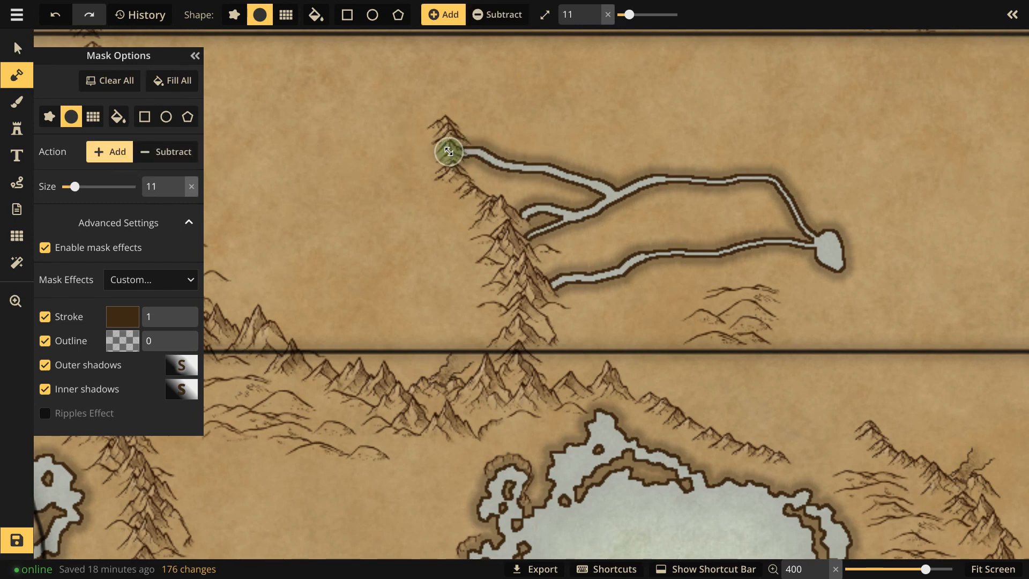
left_click_drag(457, 152, 372, 149)
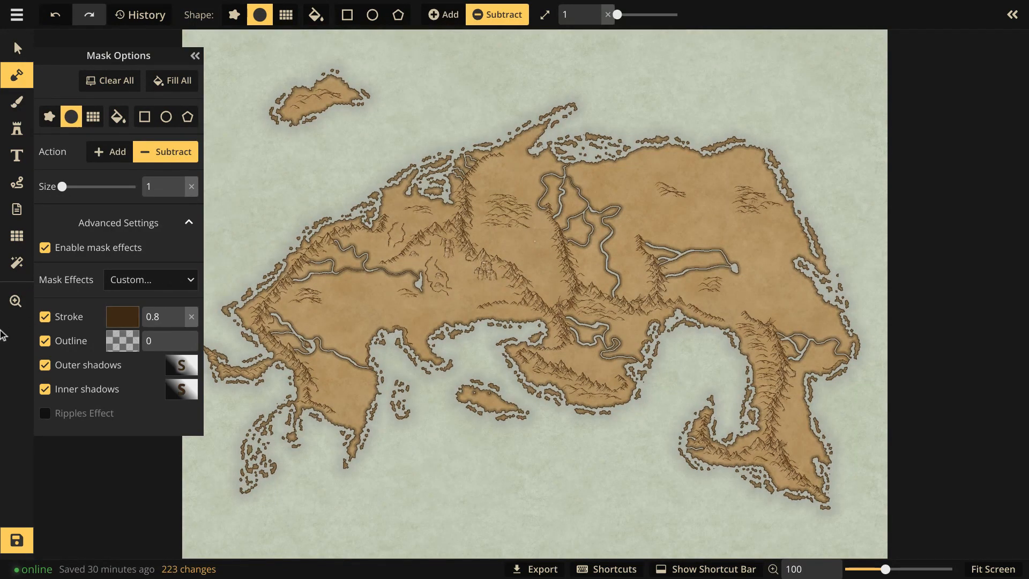
- Turn off the mask's outline effect, check the southwestern river up close and save the map
left_click(44, 345)
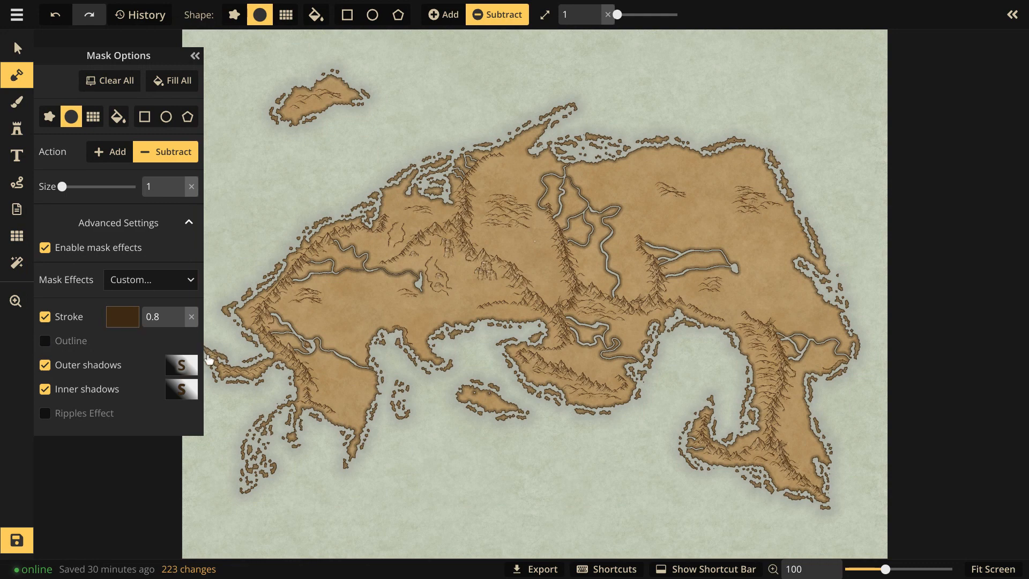
left_click(16, 300)
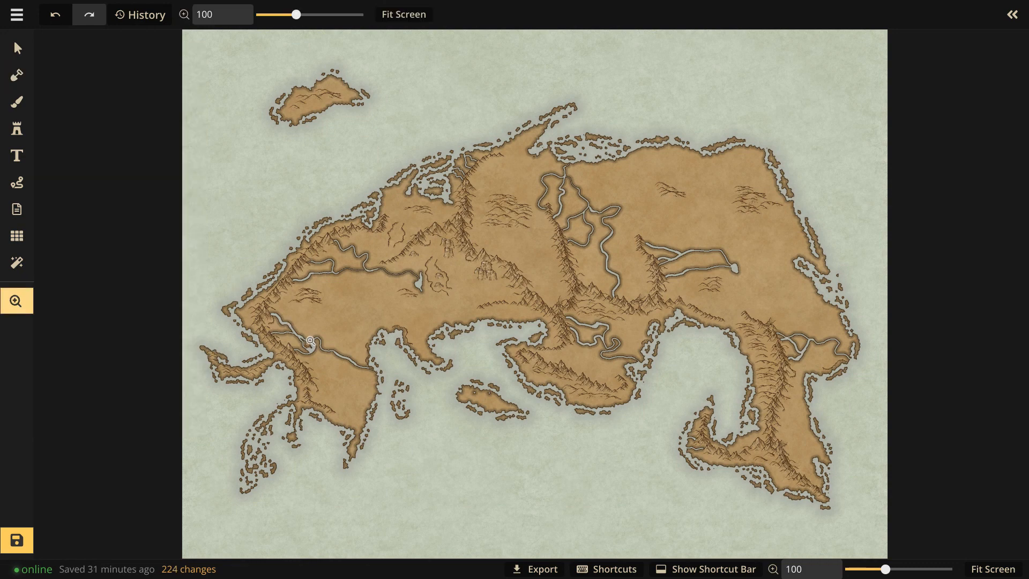
left_click(310, 341)
scroll(311, 341, "up", 10)
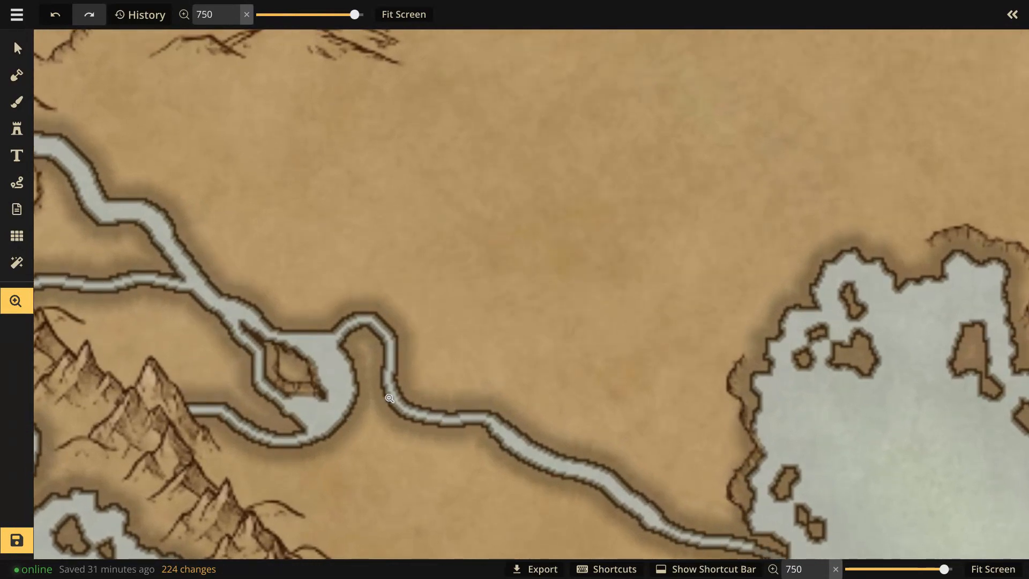
left_click(985, 569)
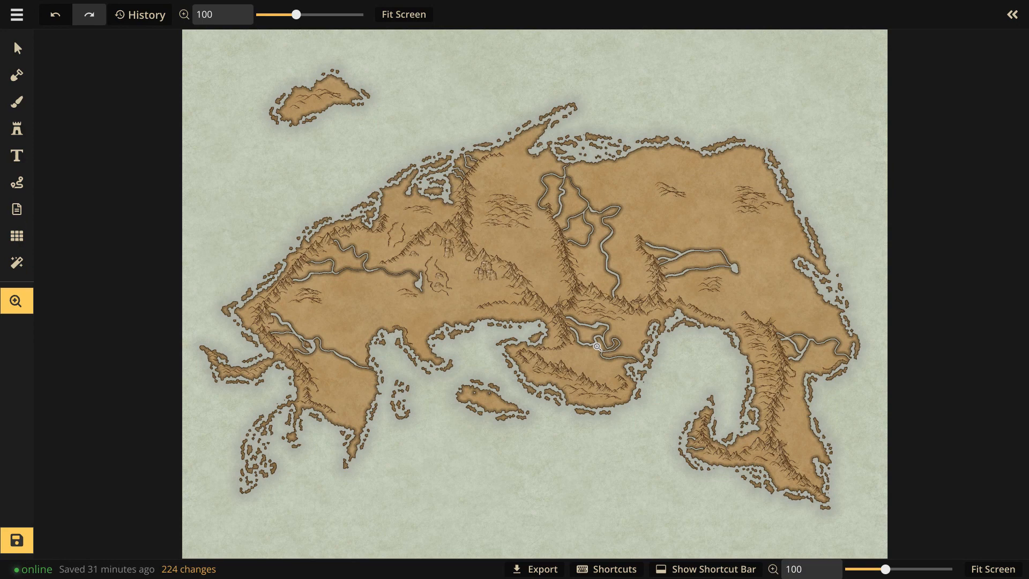
left_click(9, 544)
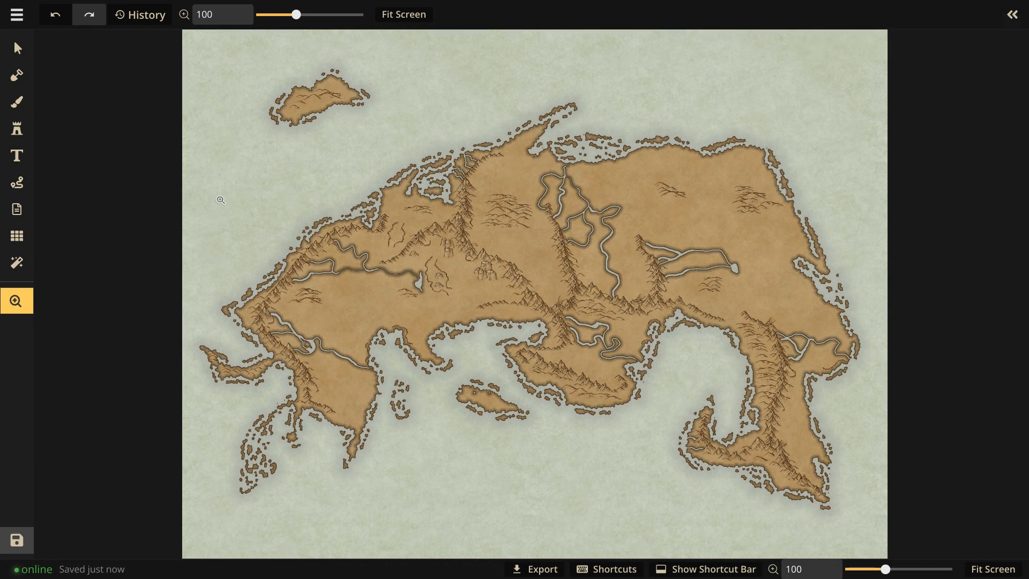
- Choose the last Parchment World tree stamp set, the nine-variant round trees, with random stamps, area 10 and density 42
left_click(297, 249)
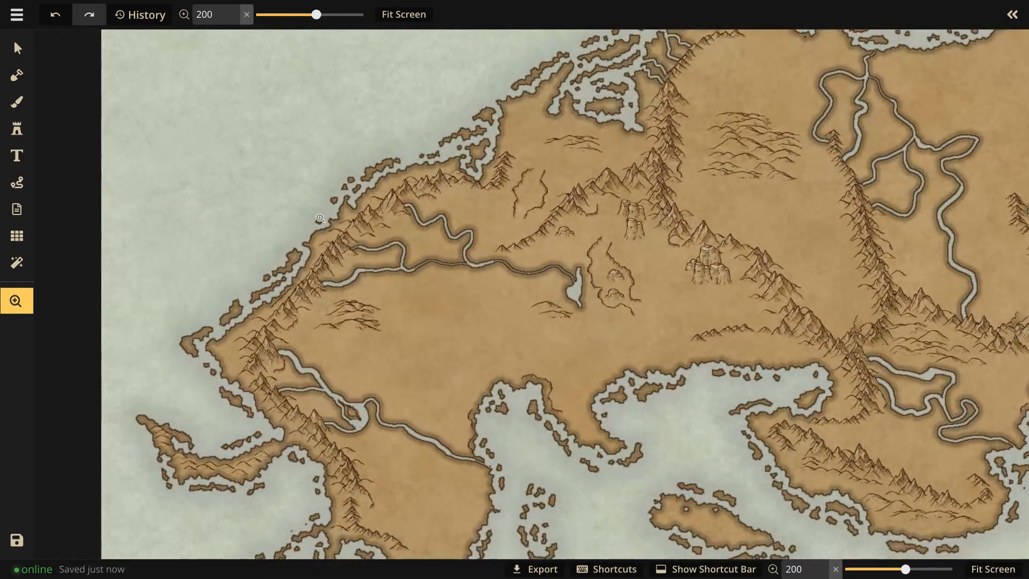
left_click(18, 129)
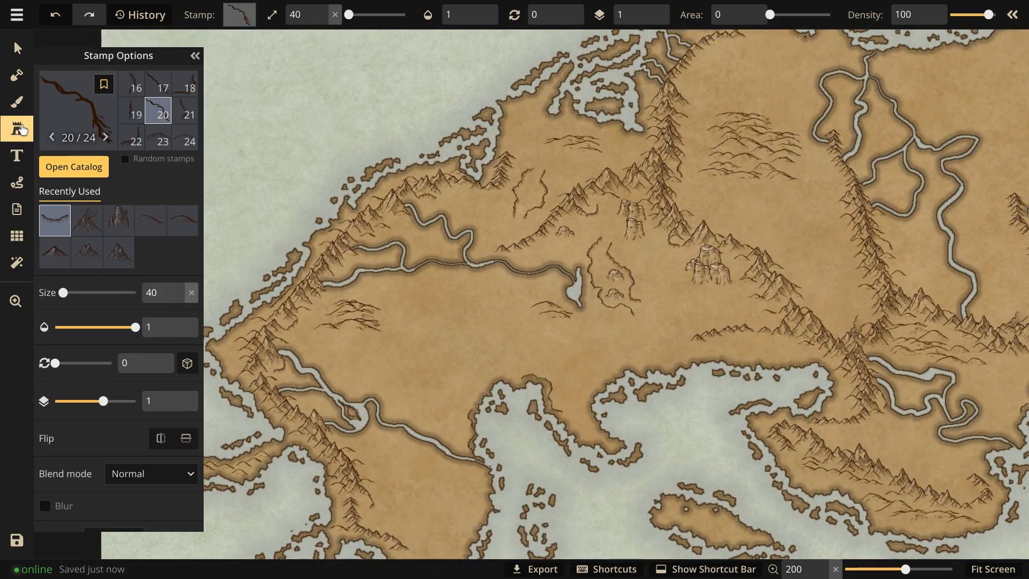
left_click(68, 113)
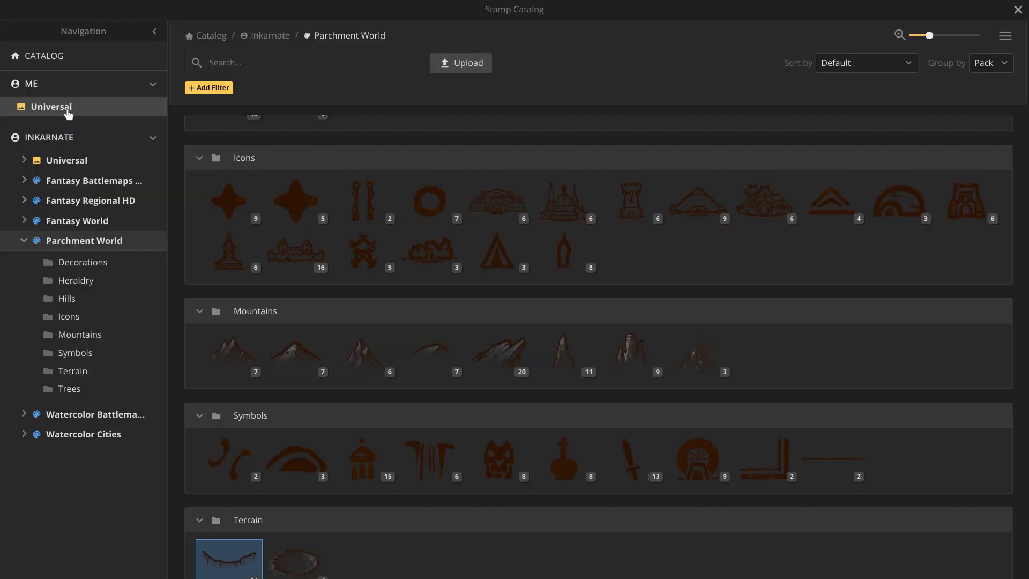
scroll(272, 287, "down", 5)
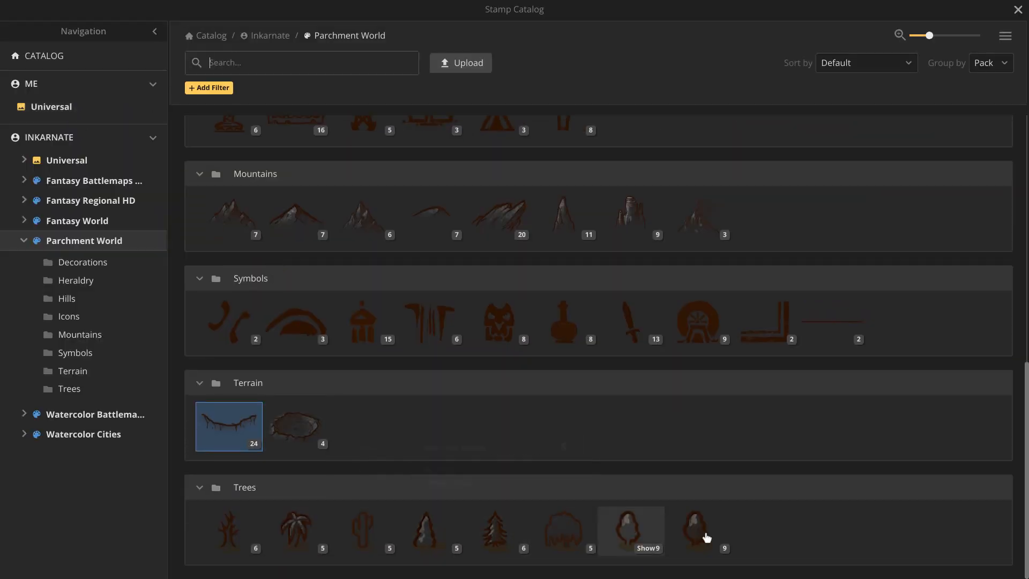
mouse_move(707, 537)
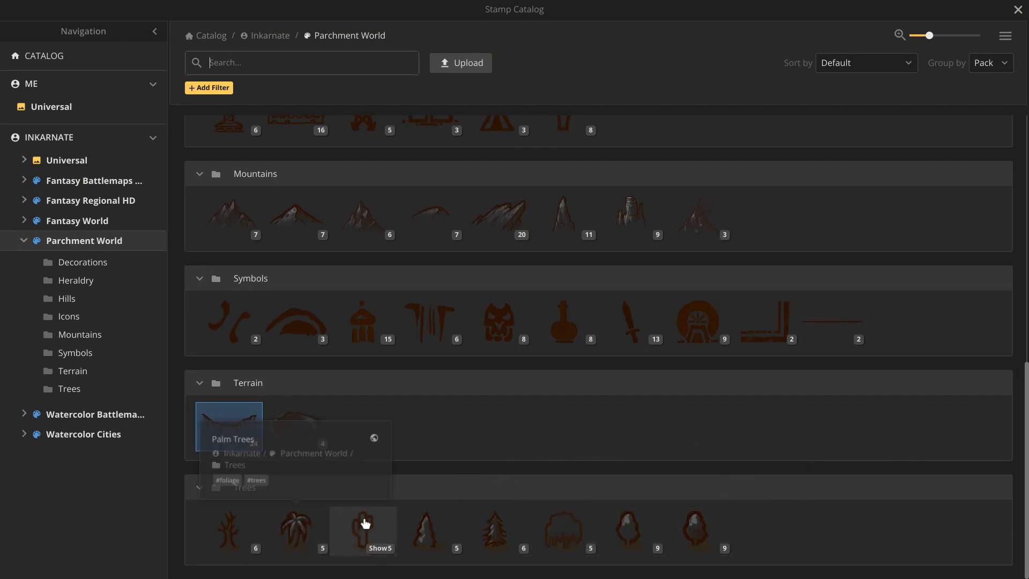
mouse_move(241, 530)
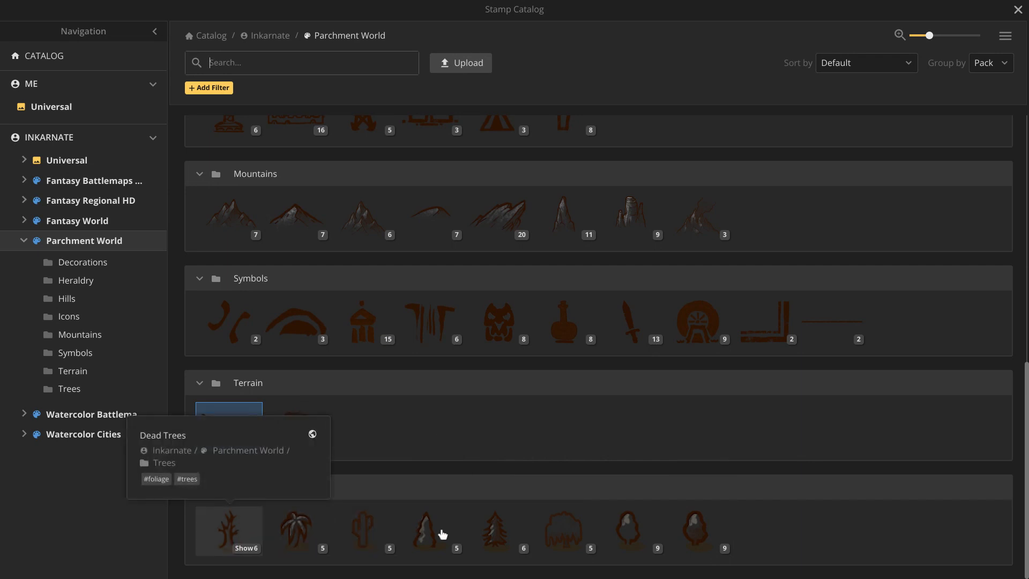
left_click(700, 538)
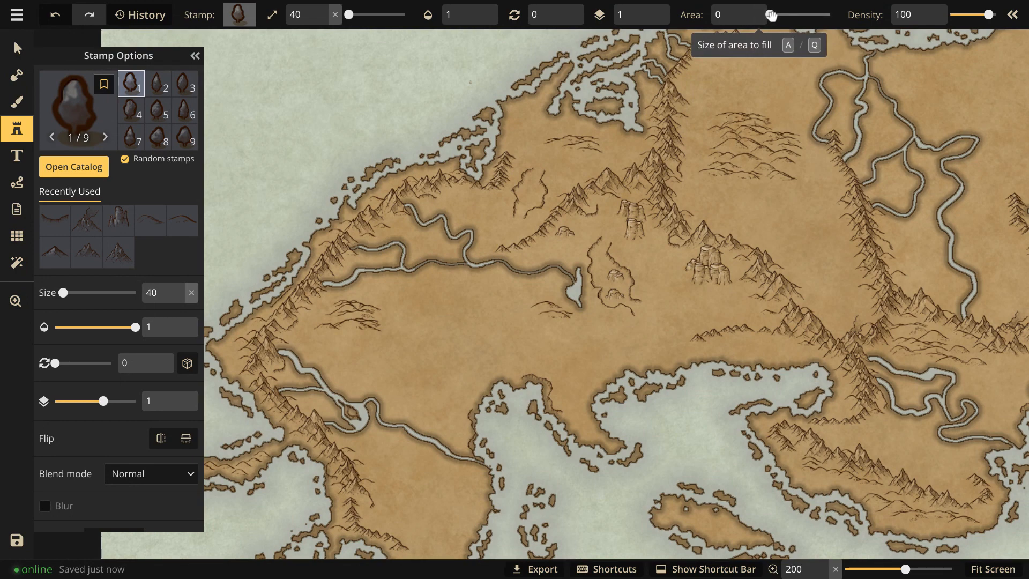
left_click_drag(771, 15, 807, 17)
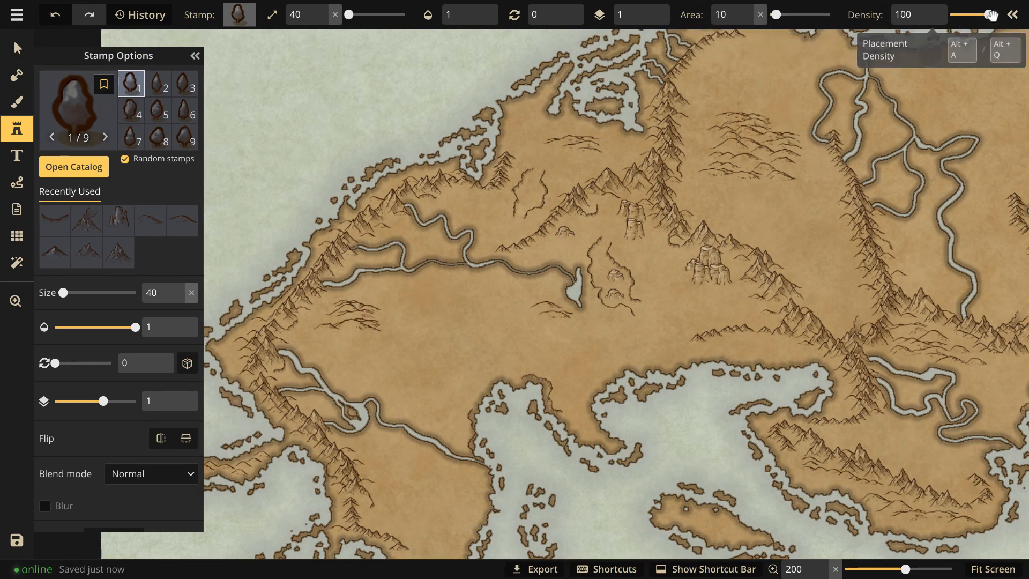
left_click_drag(990, 15, 982, 15)
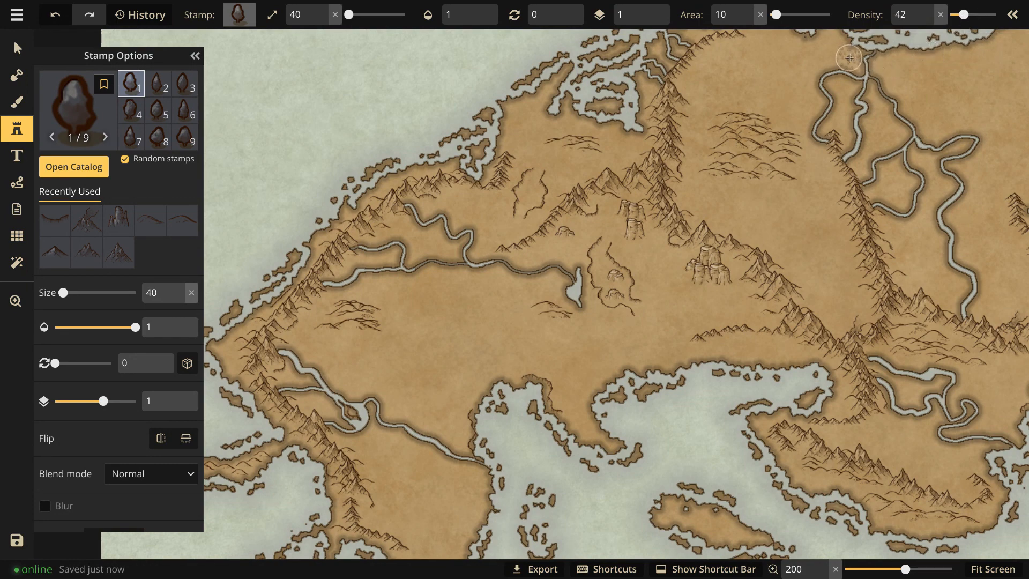
- Fill the land around and between the branching rivers east of the central mountain range with forest
mouse_move(849, 55)
left_mouse_down()
mouse_move(809, 69)
mouse_move(808, 108)
mouse_move(843, 95)
mouse_move(834, 127)
mouse_move(892, 134)
mouse_move(879, 140)
left_mouse_up()
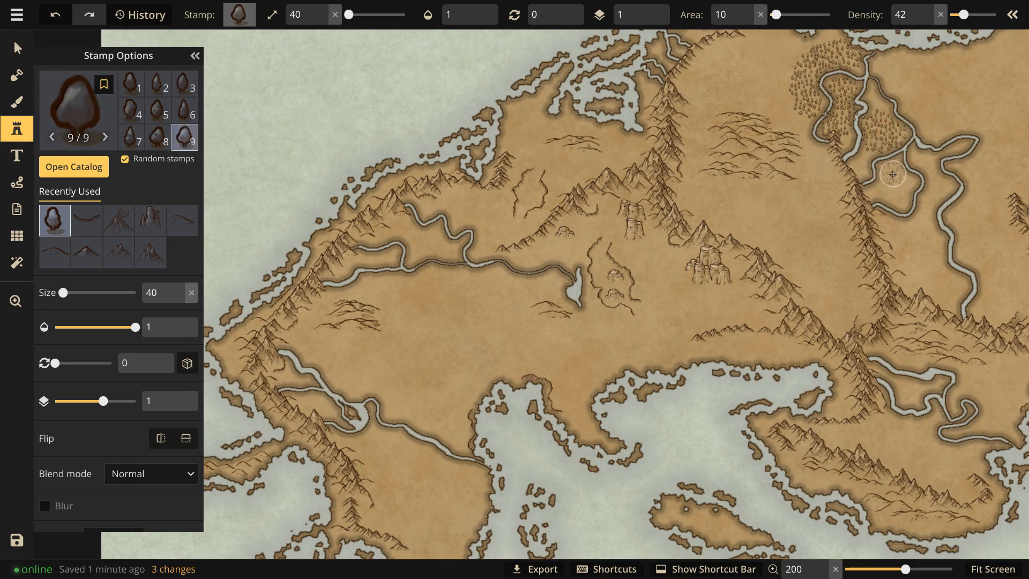
mouse_move(894, 174)
left_mouse_down()
mouse_move(944, 163)
mouse_move(931, 165)
mouse_move(938, 189)
mouse_move(920, 223)
mouse_move(893, 230)
mouse_move(906, 278)
mouse_move(916, 282)
mouse_move(895, 244)
mouse_move(927, 242)
mouse_move(929, 272)
mouse_move(954, 282)
mouse_move(944, 297)
mouse_move(917, 271)
left_mouse_up()
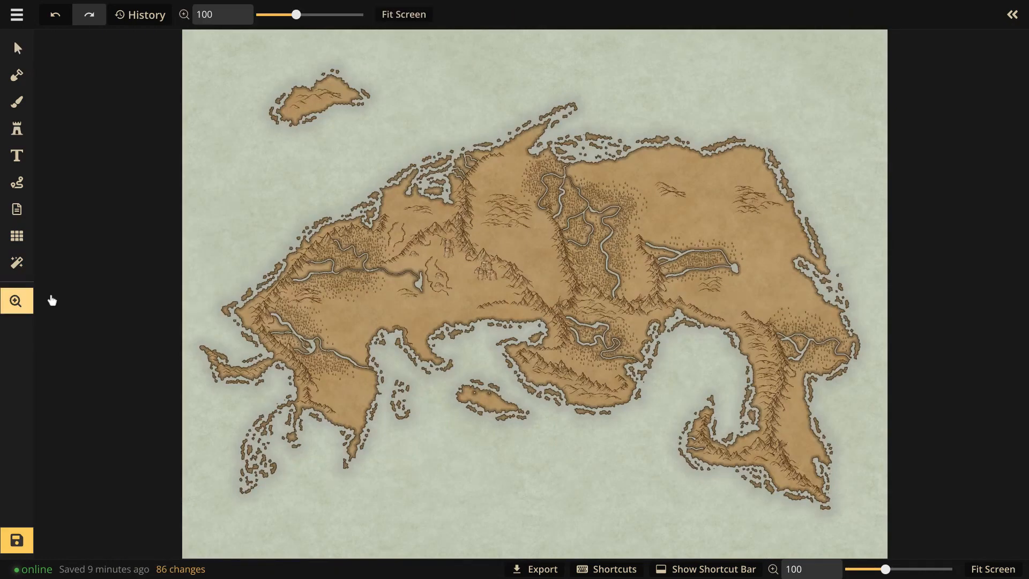
- Place random rocky mesa stamps at size 40 on the empty plain between the two central mountain ranges, south of the hills
left_click(448, 252)
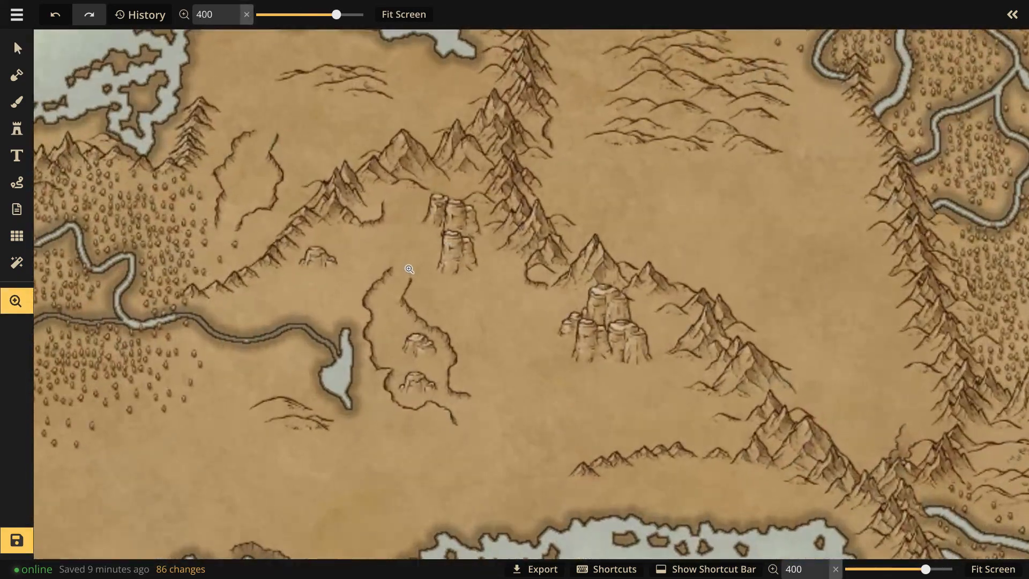
left_click_drag(409, 269, 280, 294)
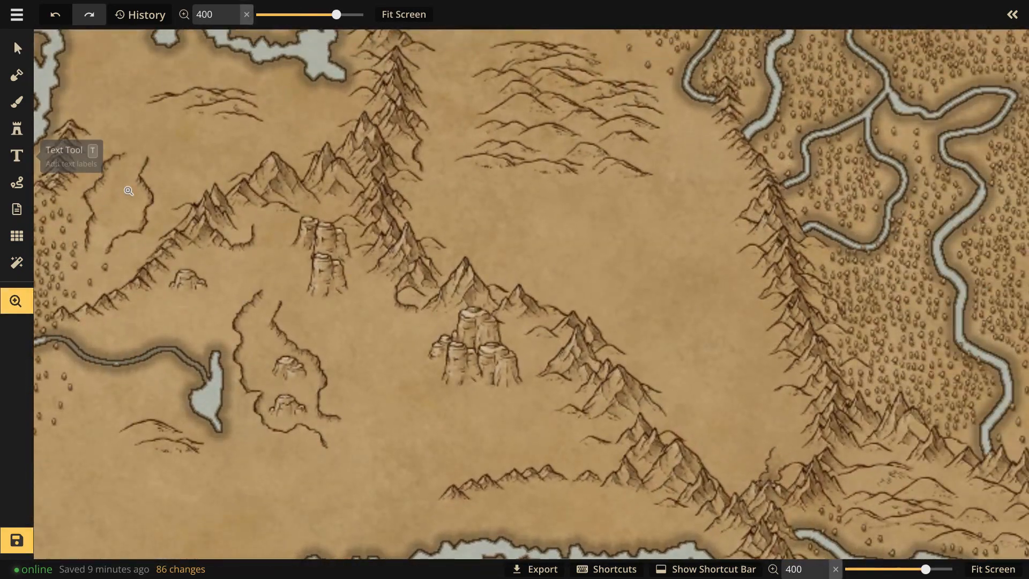
left_click_drag(220, 248, 268, 246)
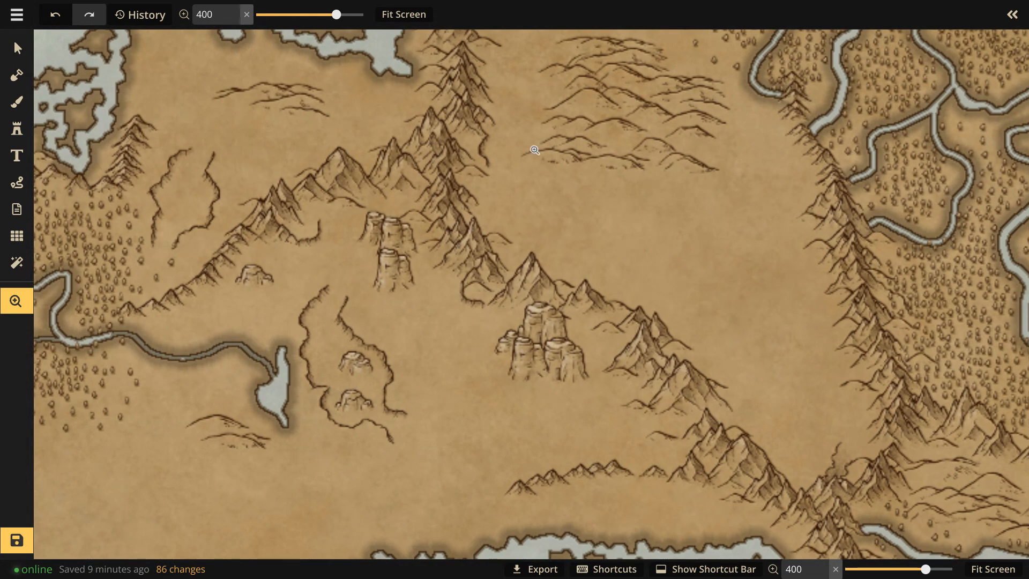
left_click(17, 128)
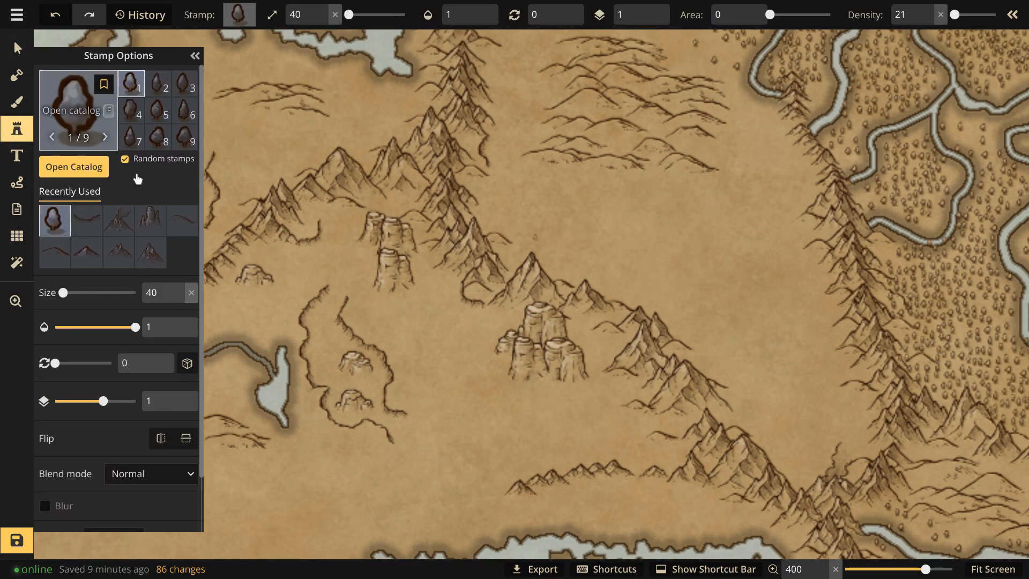
left_click(150, 220)
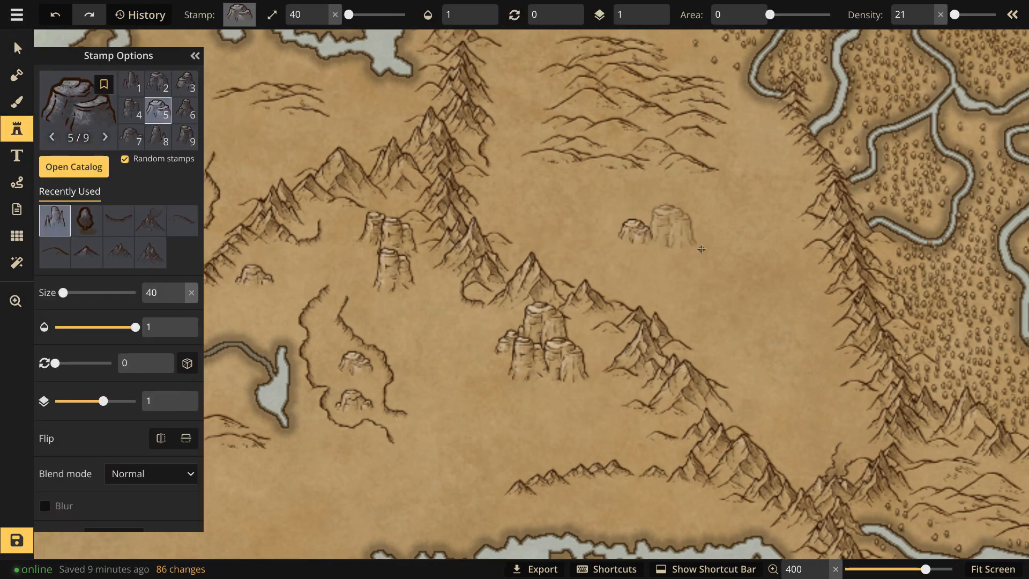
left_click(730, 243)
left_click(772, 310)
left_click(721, 278)
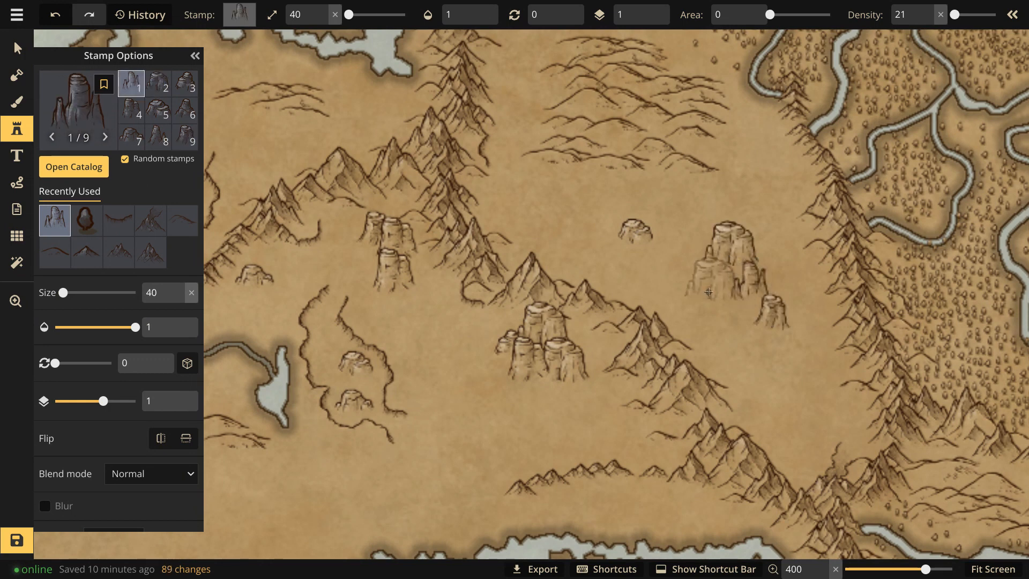
- Place one more mesa stamp below the small rock east of the central range and another near the plain's southeastern end
left_click(645, 271)
left_click(824, 427)
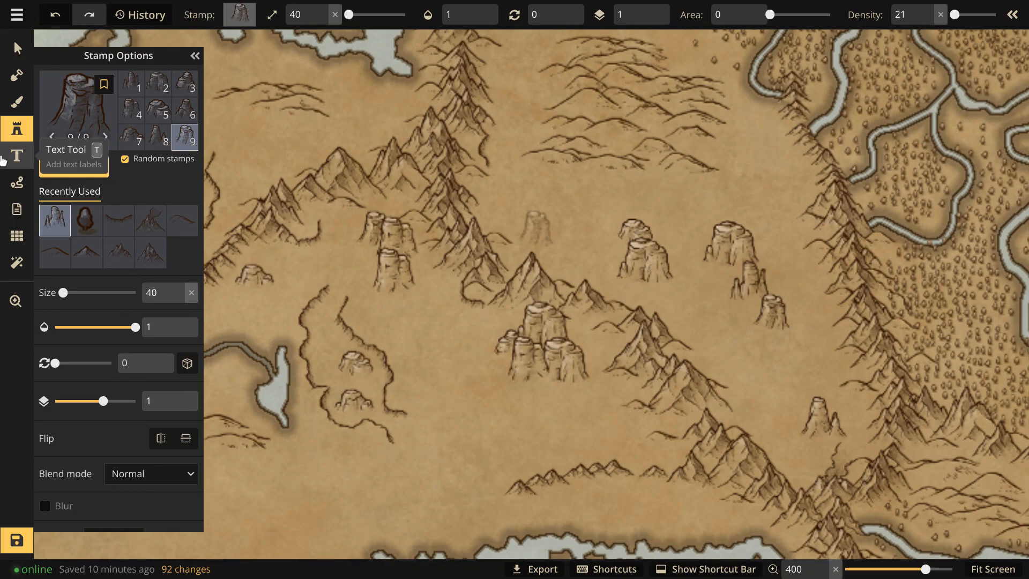
- Choose the five-variant Parchment World cactus stamp set and place a small cactus cluster south of the northwestern mesas, east of the canyon
left_click(62, 122)
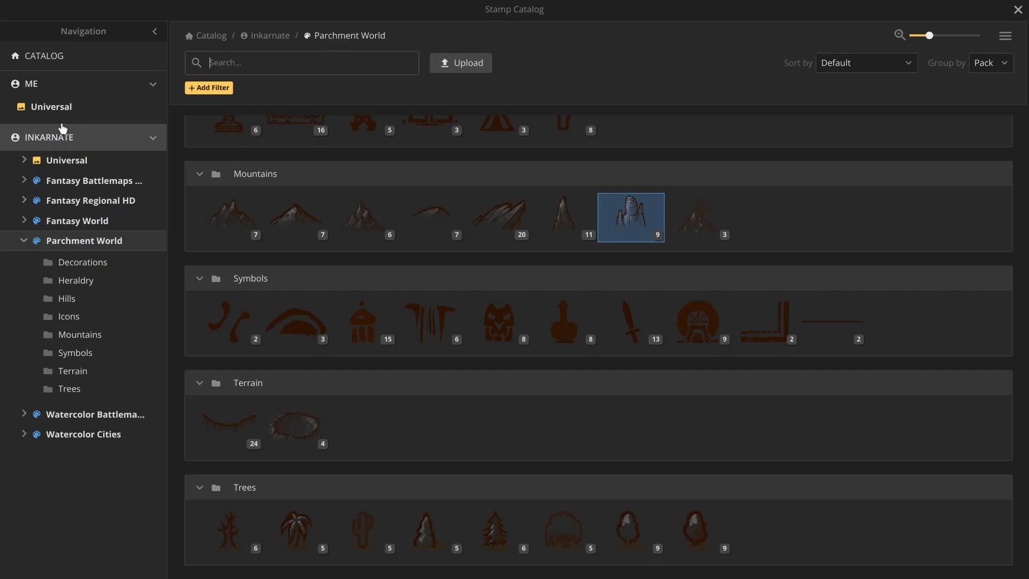
left_click(377, 530)
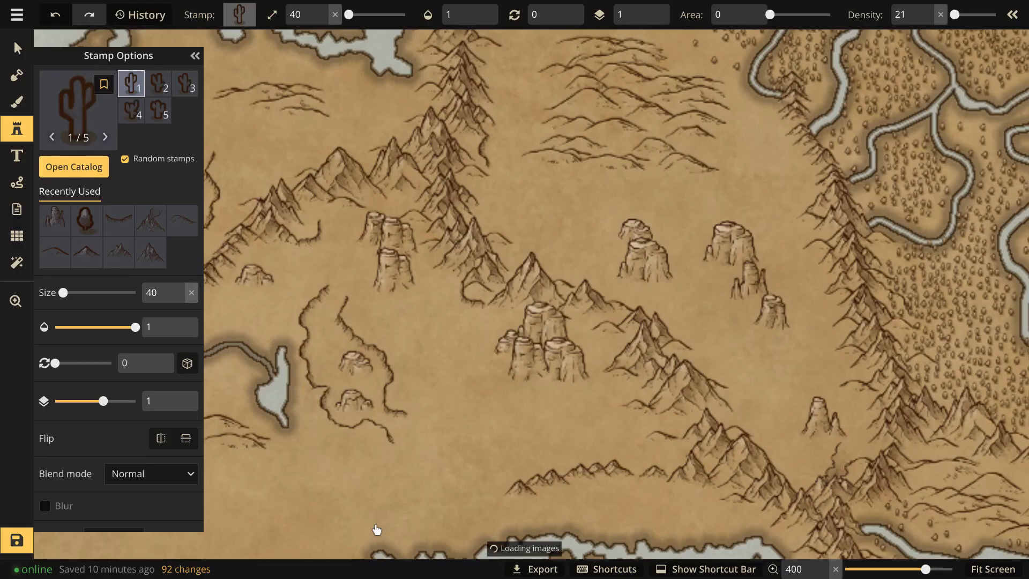
left_click(387, 309)
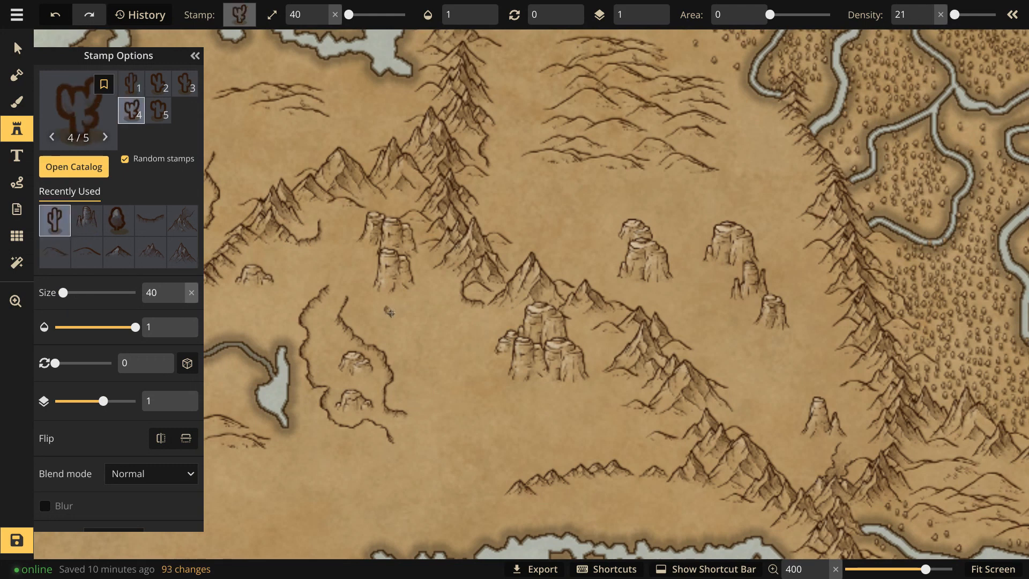
left_click(391, 312)
left_click(393, 322)
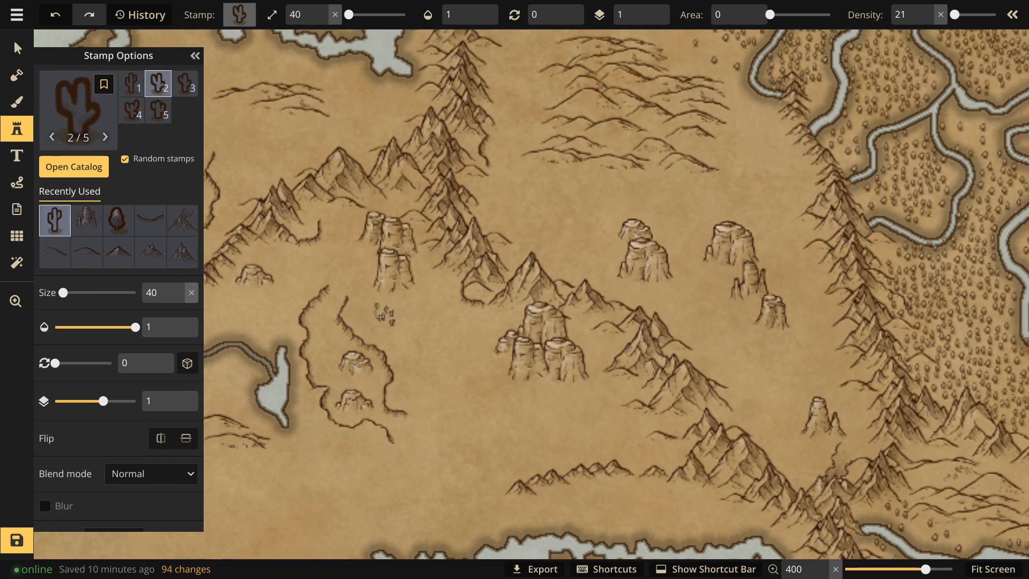
left_click(381, 319)
left_click(381, 320)
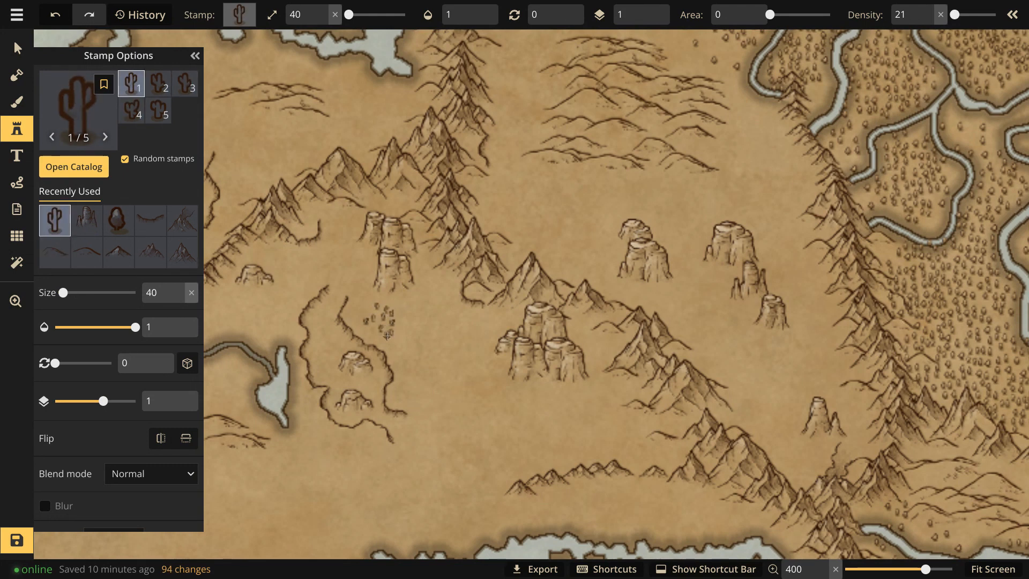
left_click(367, 319)
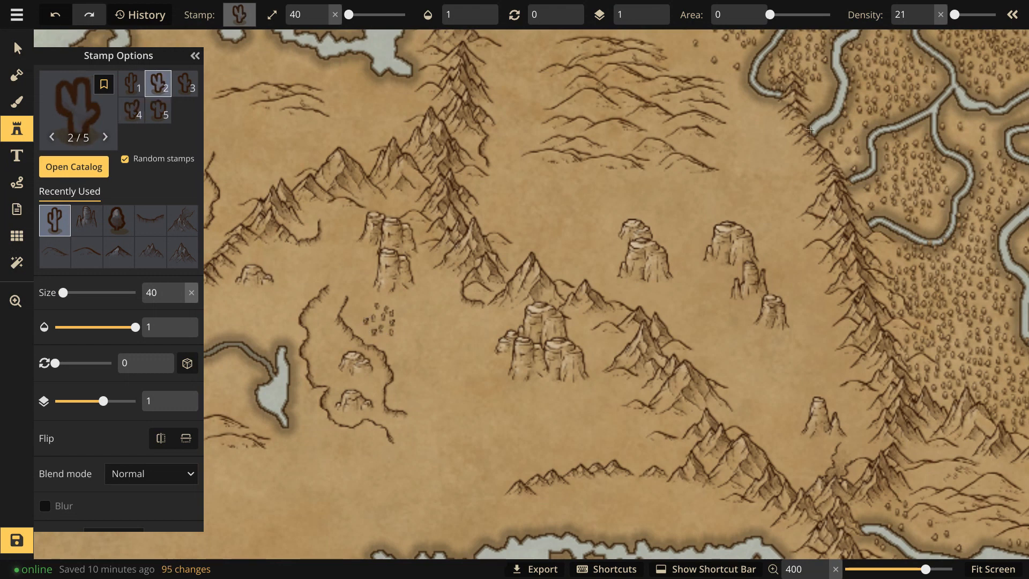
- Set the stamp density to 31 and place cactus clusters on both sides of the central mountain range, near the mesas
left_click(928, 10)
left_click_drag(582, 243, 564, 247)
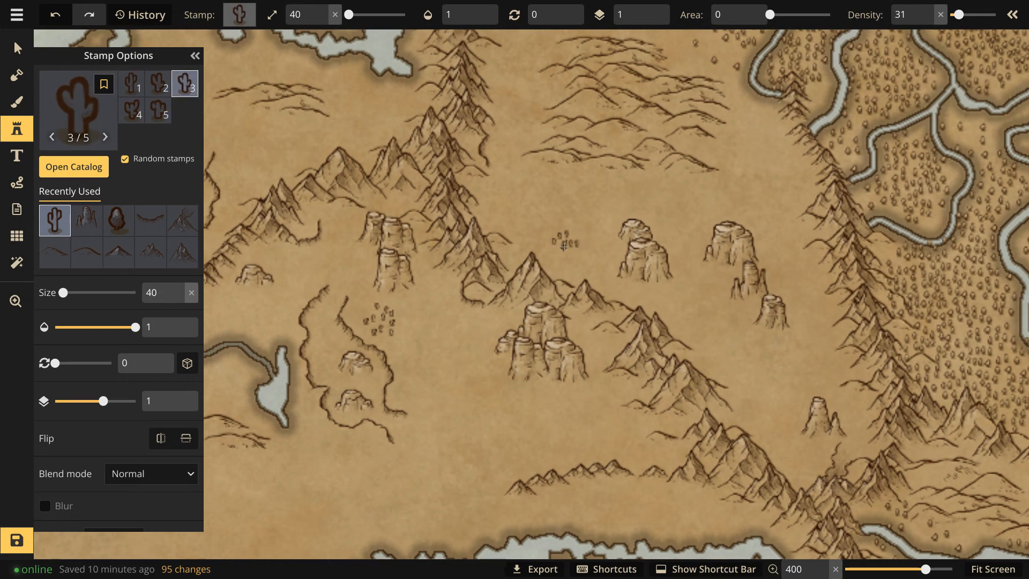
left_click(441, 318)
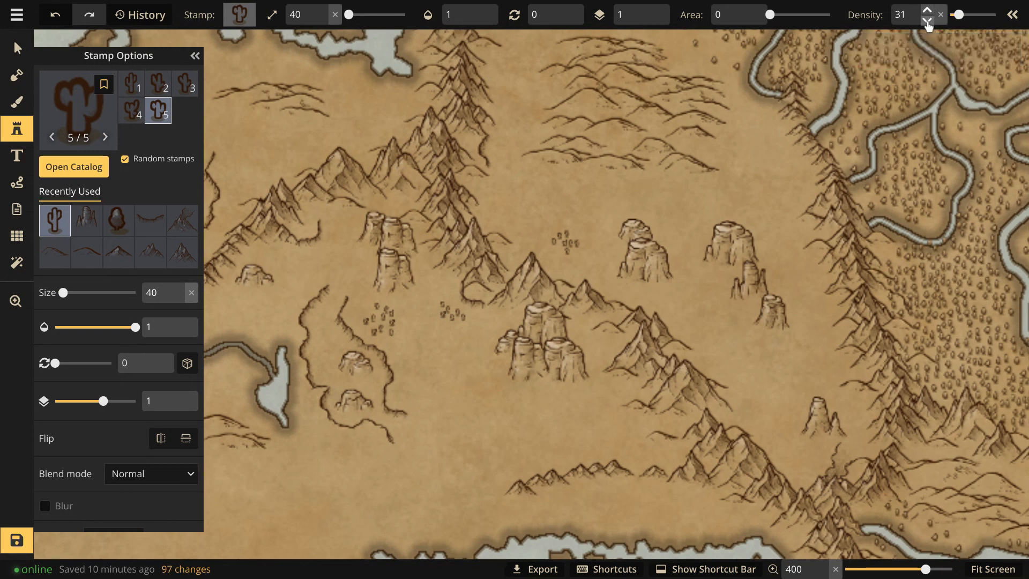
- Lower the cactus stamp density to 24 and collapse the stamp options to uncover the western part of the map
left_click(928, 23)
left_click(927, 23)
left_click(928, 23)
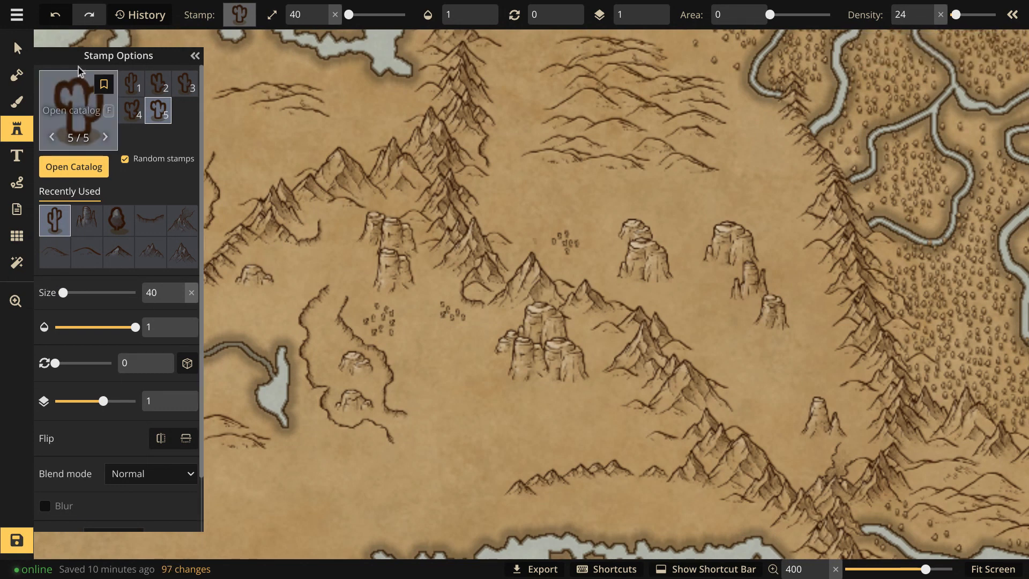
left_click(195, 56)
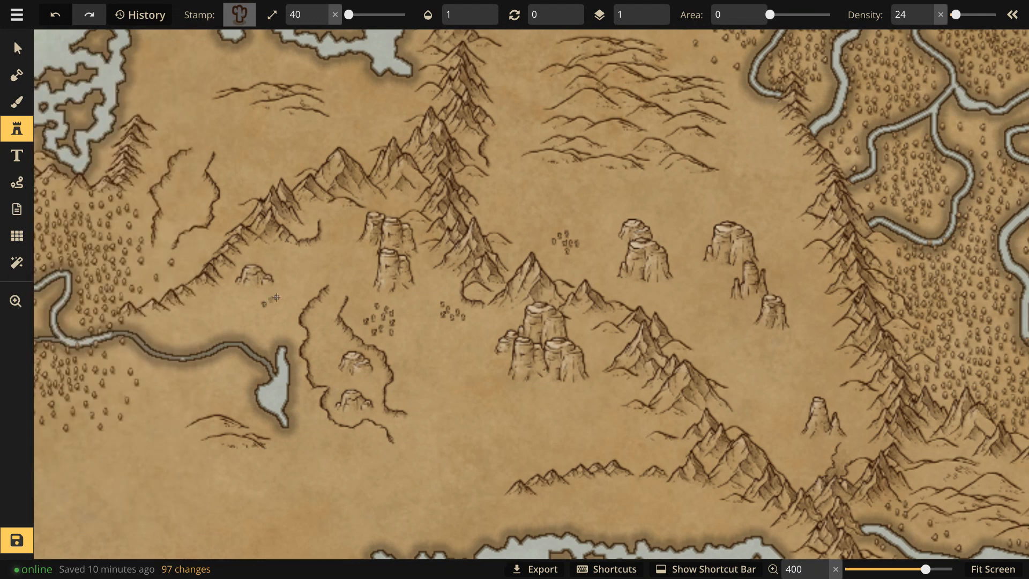